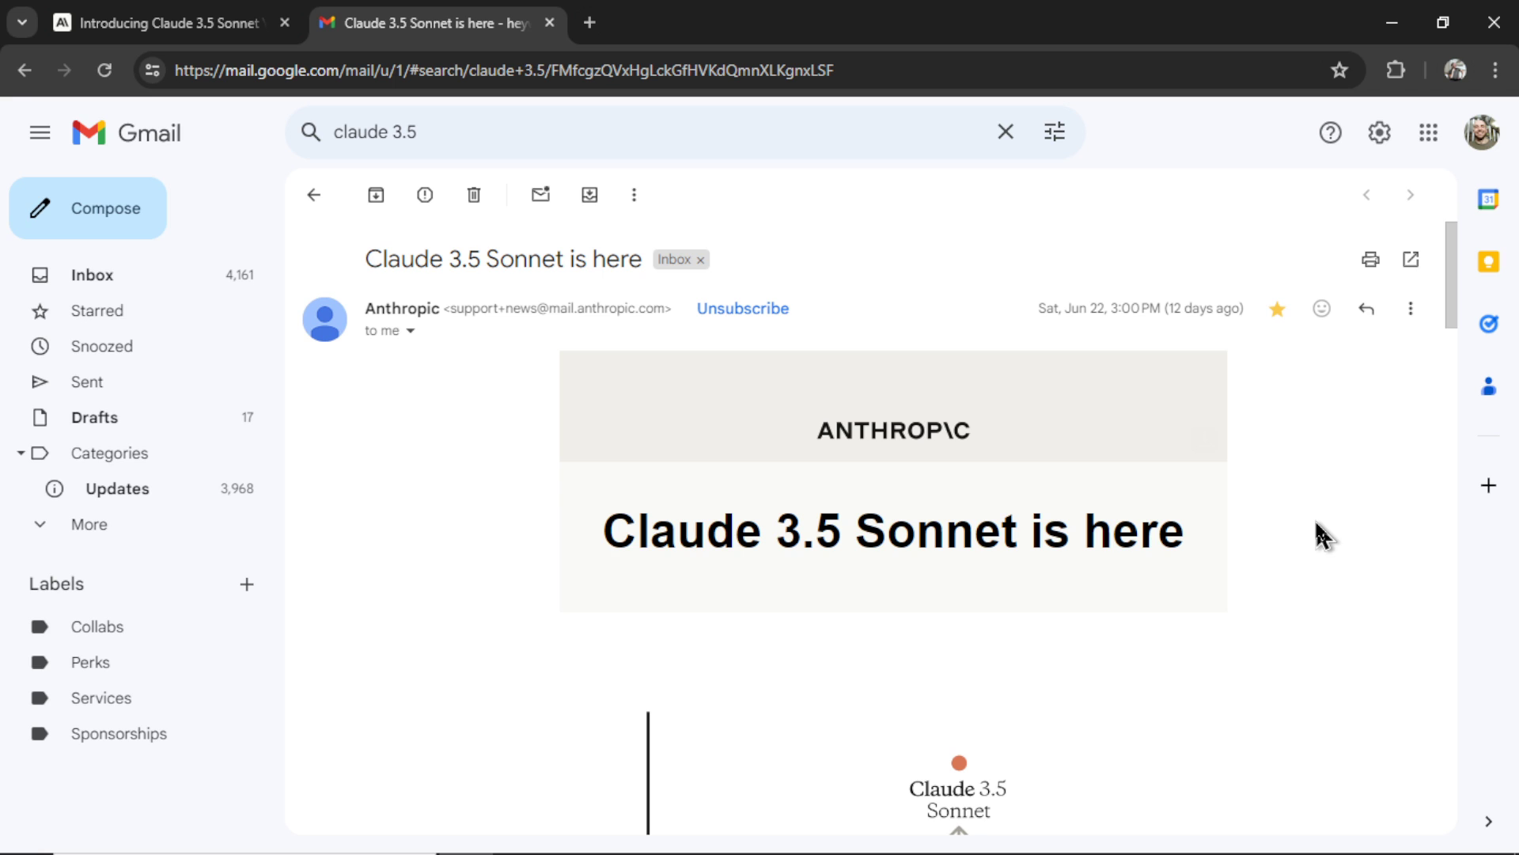
Close the Gmail email and highlight 'Claude 3.5 Sonnet' and the second intro line of the article
key(ctrl+w)
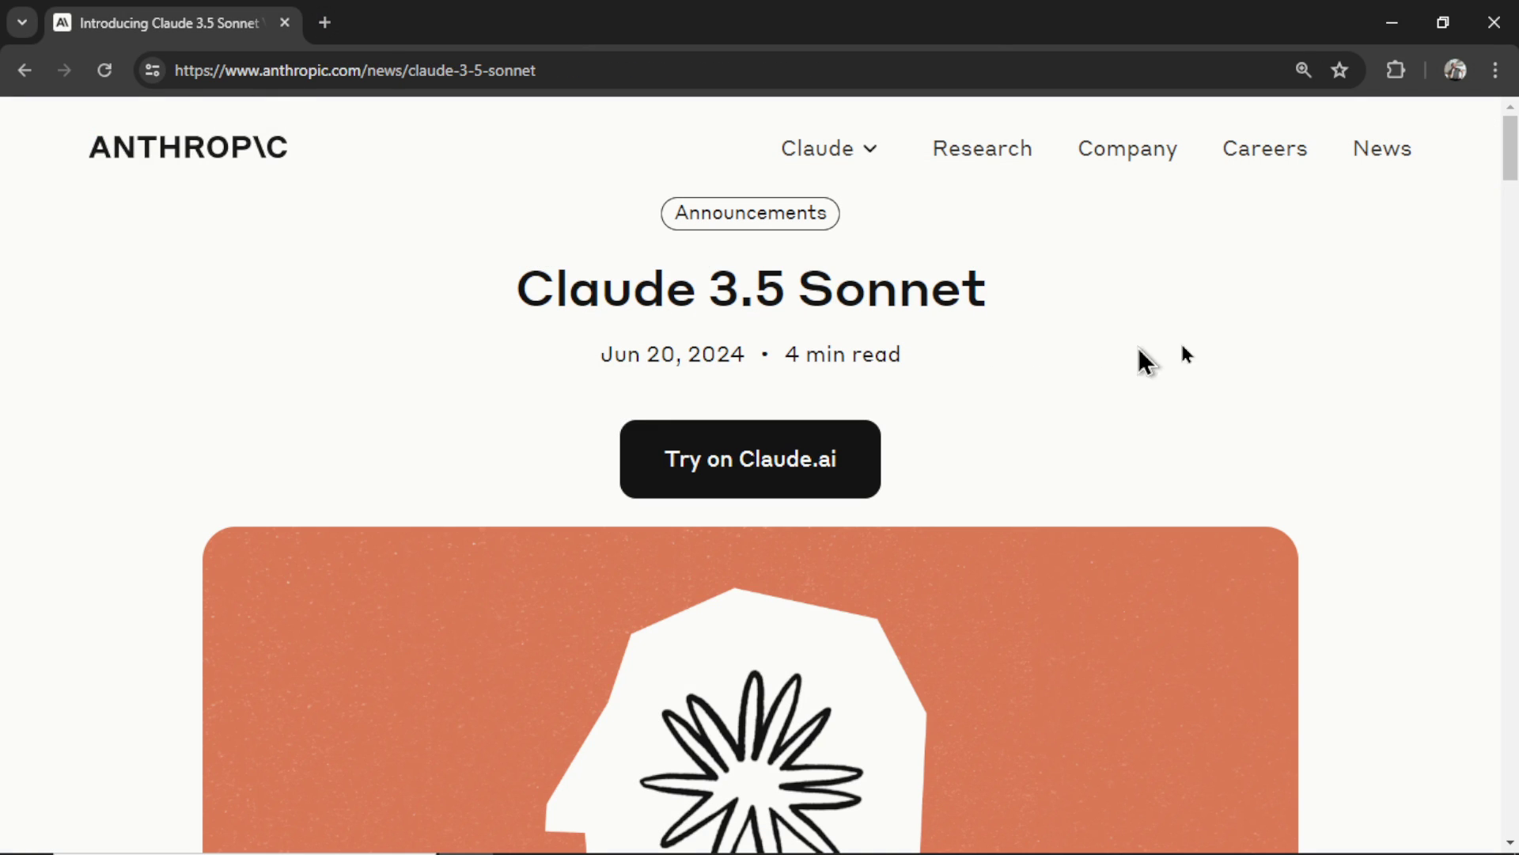
scroll(1369, 317, down, 10)
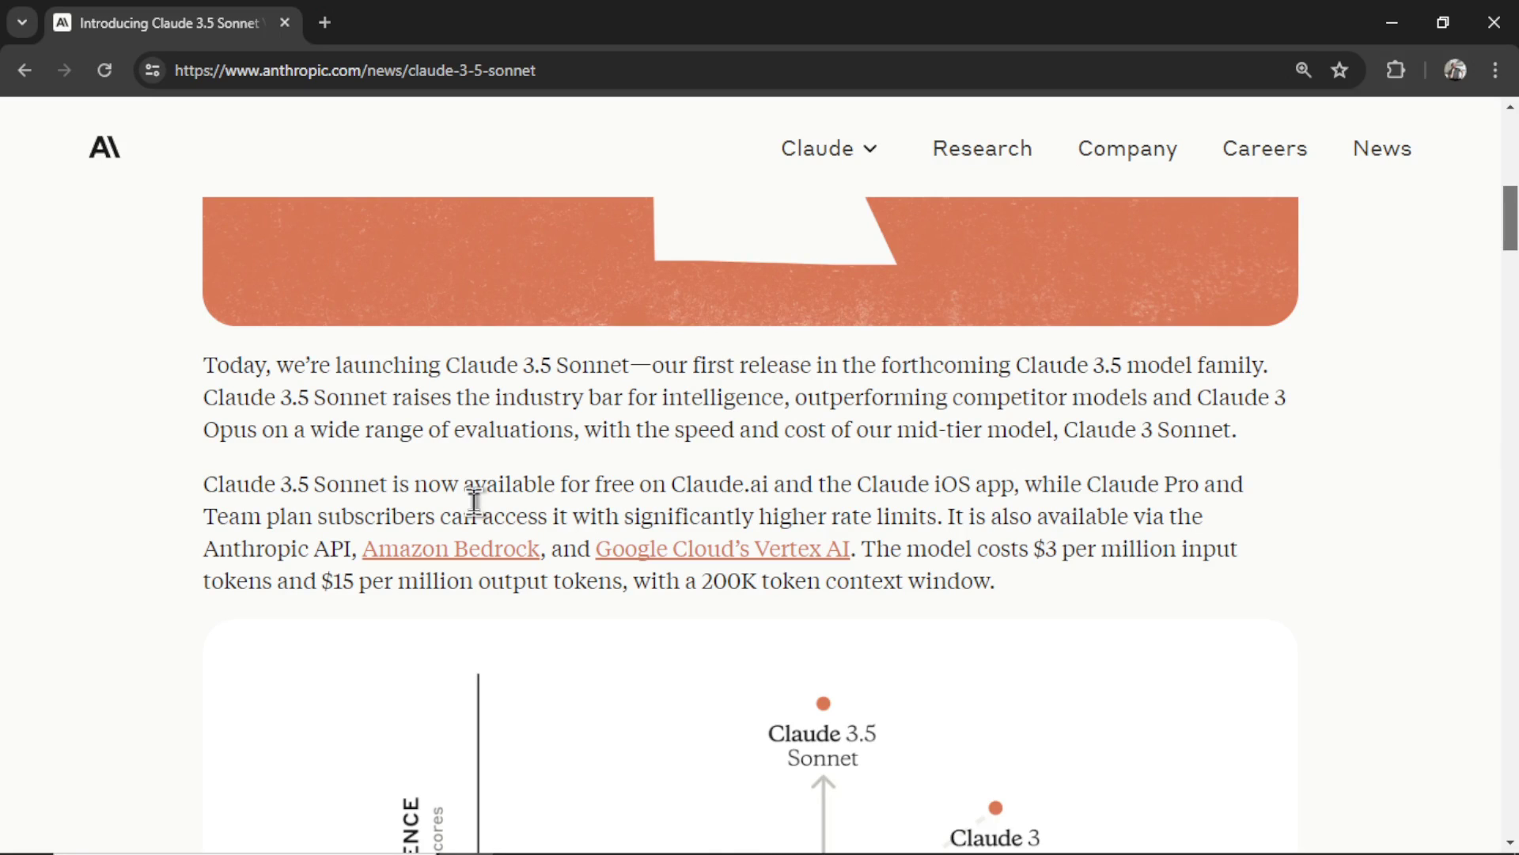
drag(445, 366, 633, 366)
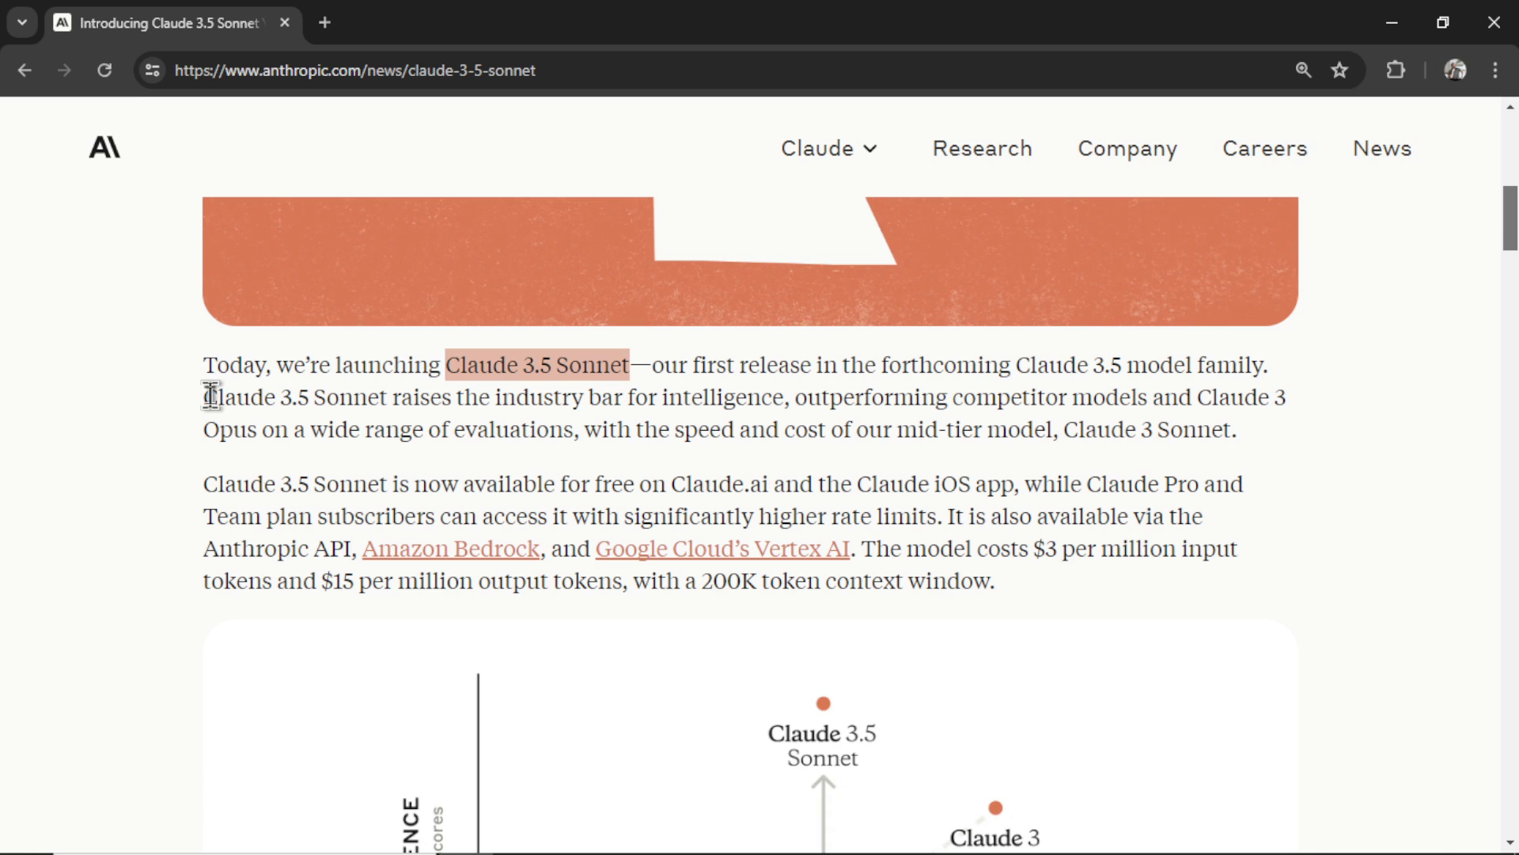
drag(204, 396, 390, 395)
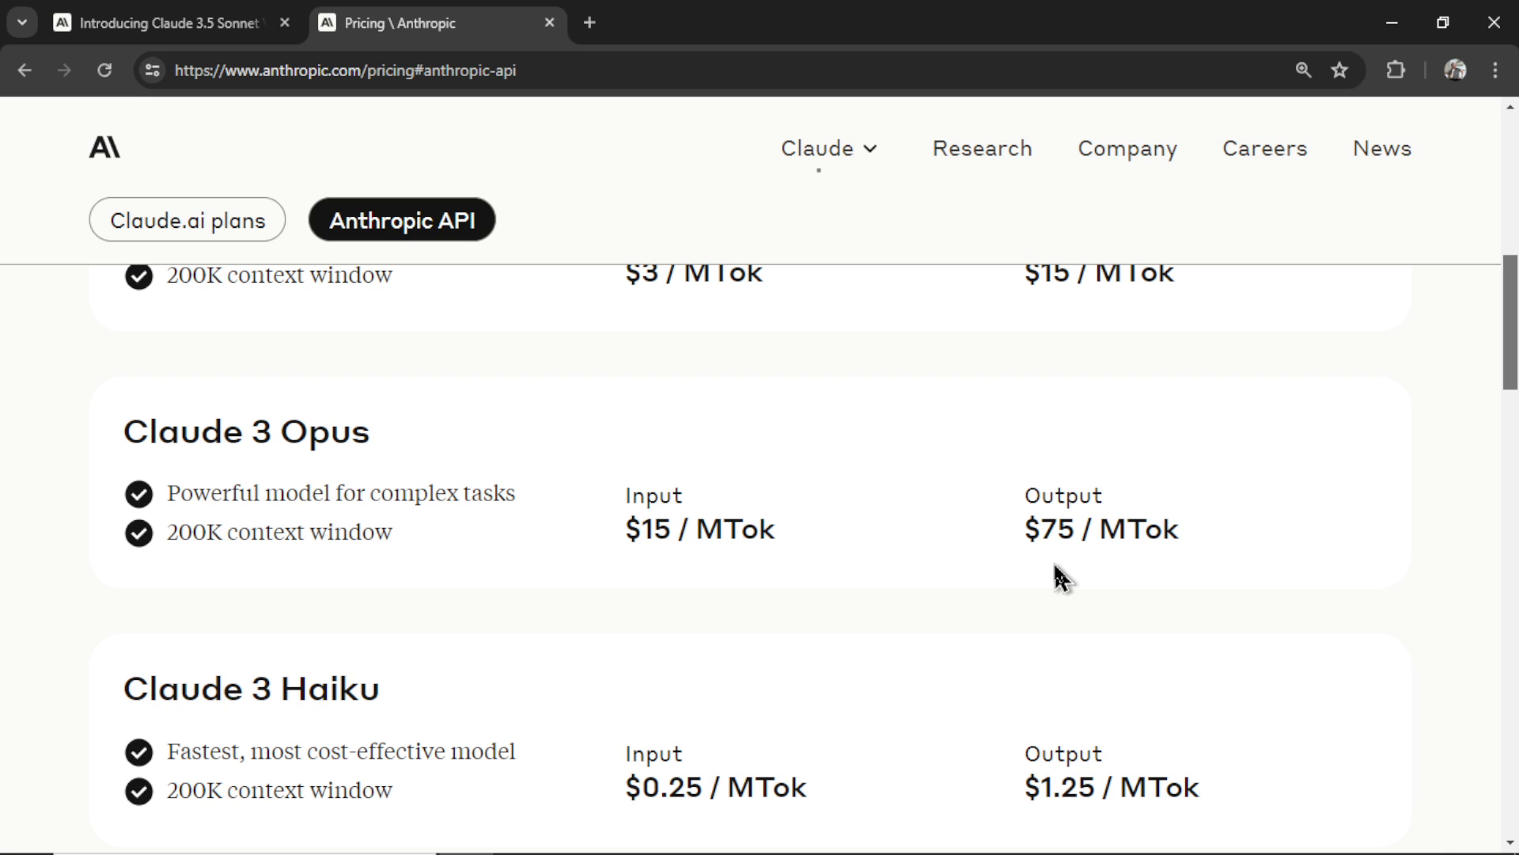
Review the Claude 3.5 Sonnet API pricing card, then return to the Claude 3.5 Sonnet article tab
scroll(1061, 577, up, 3)
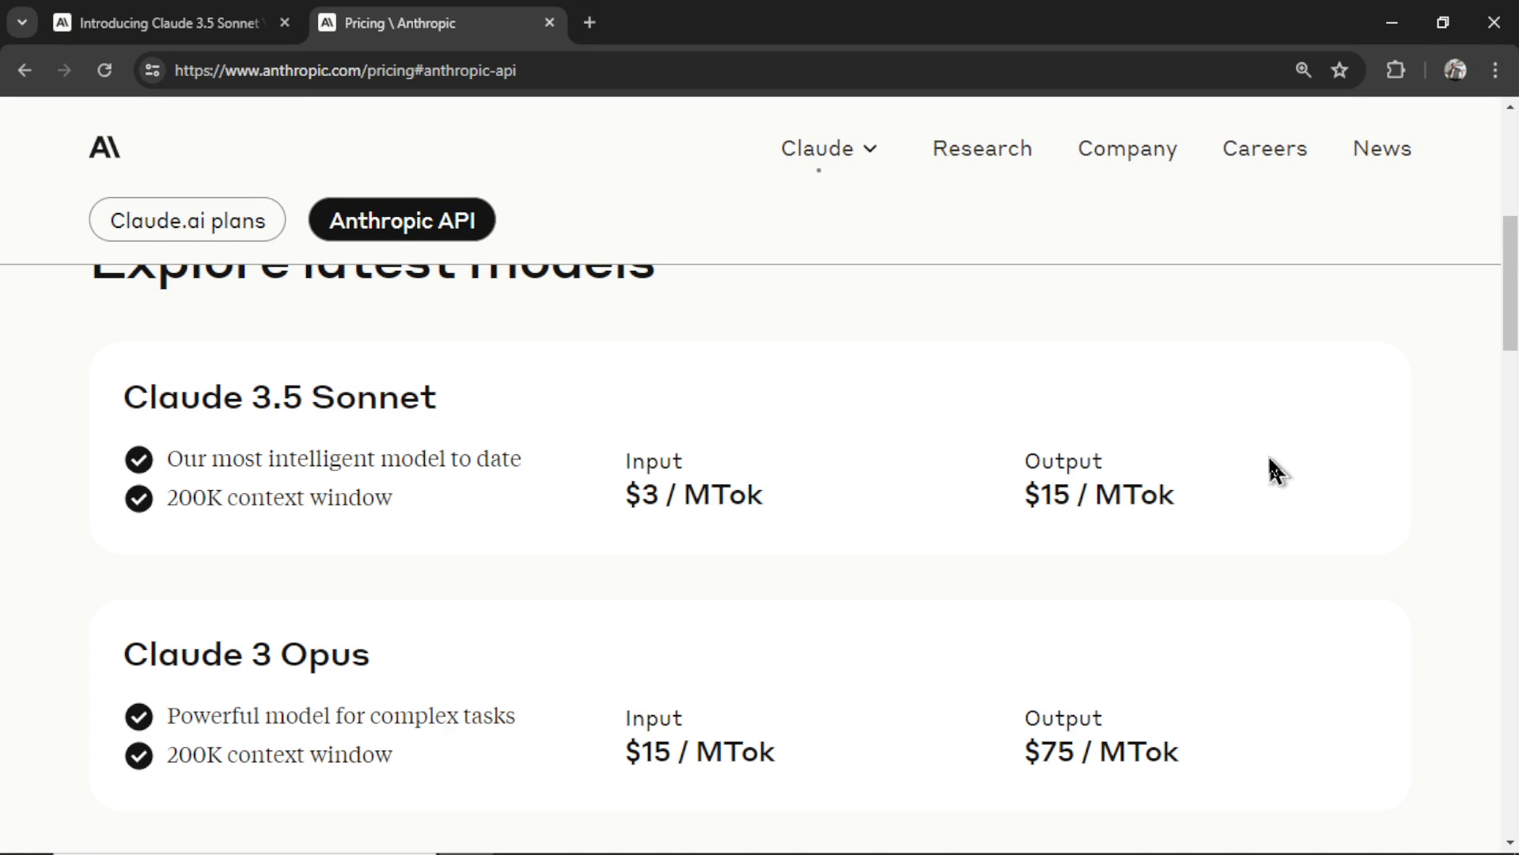
key(ctrl+shift+Tab)
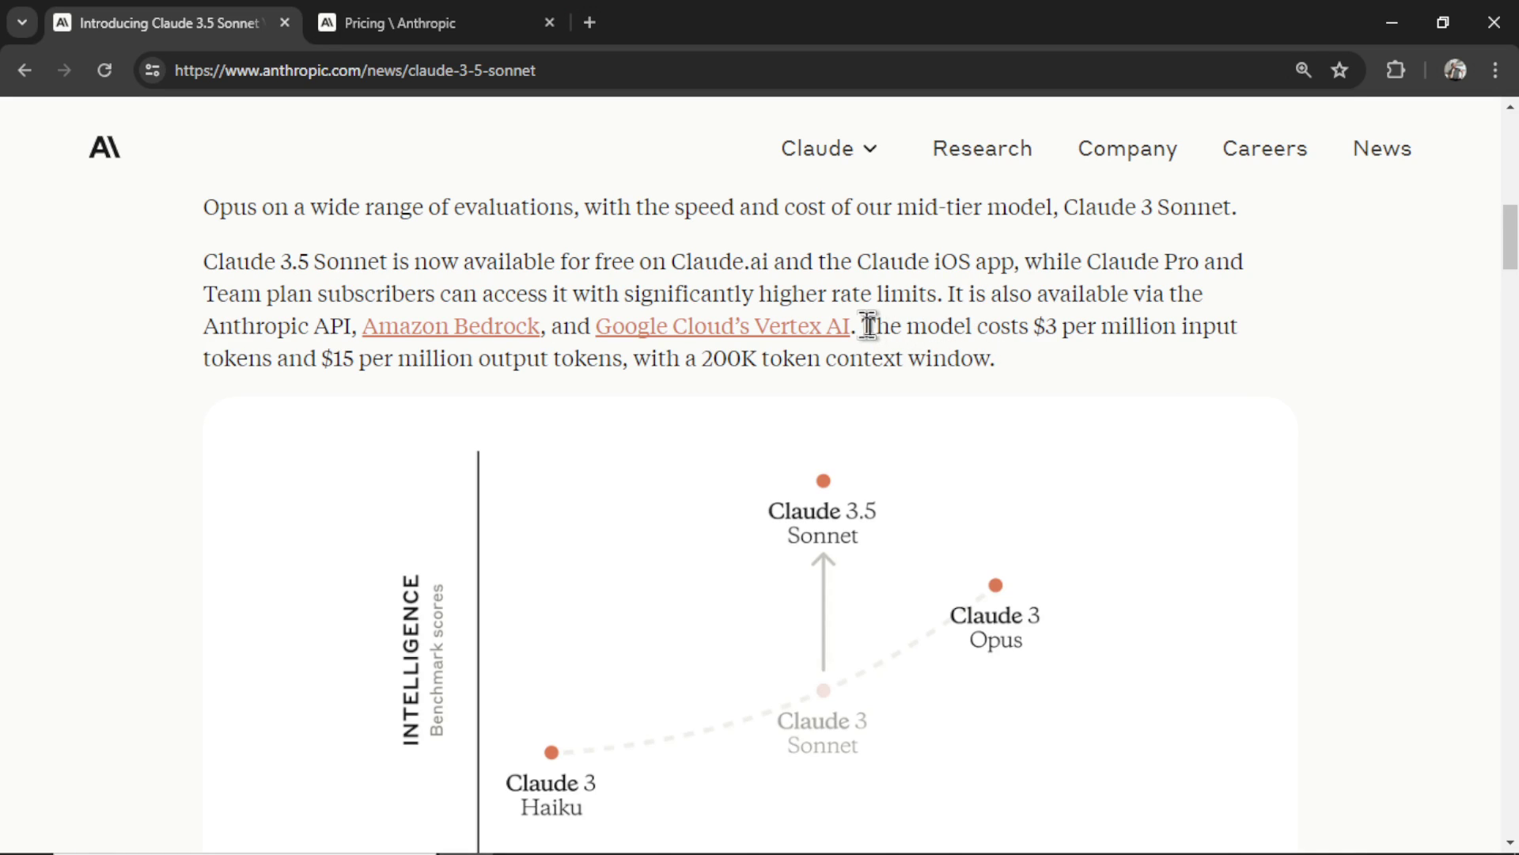
Highlight the $3 input / $15 output per-million-token sentence and scroll down past the intelligence-versus-cost chart
drag(862, 327, 987, 361)
scroll(1324, 614, down, 2)
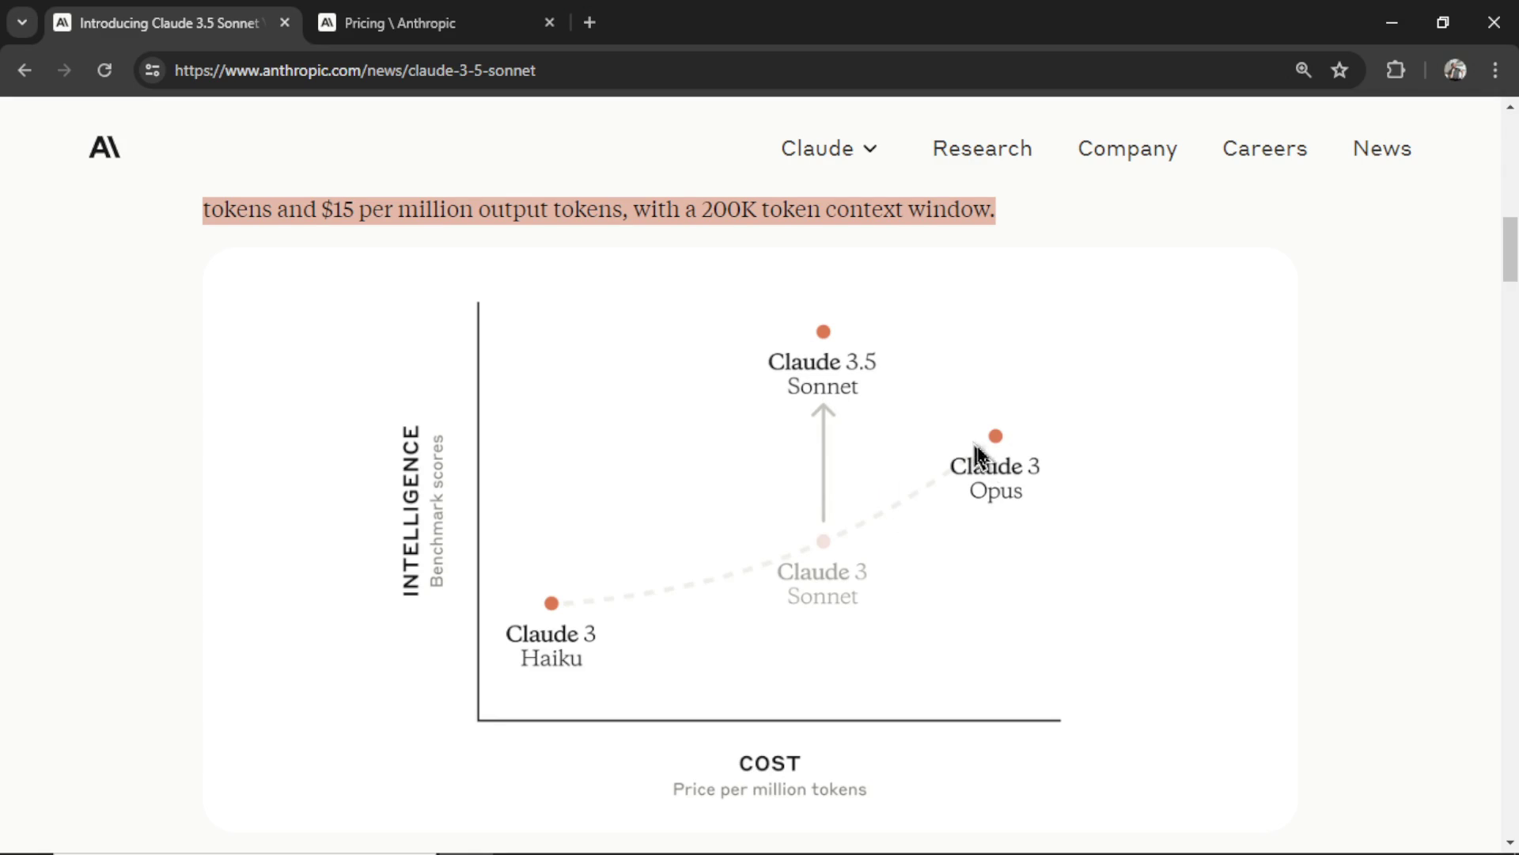
Highlight '2x the speed' in the article, then clear the highlight
scroll(994, 473, down, 5)
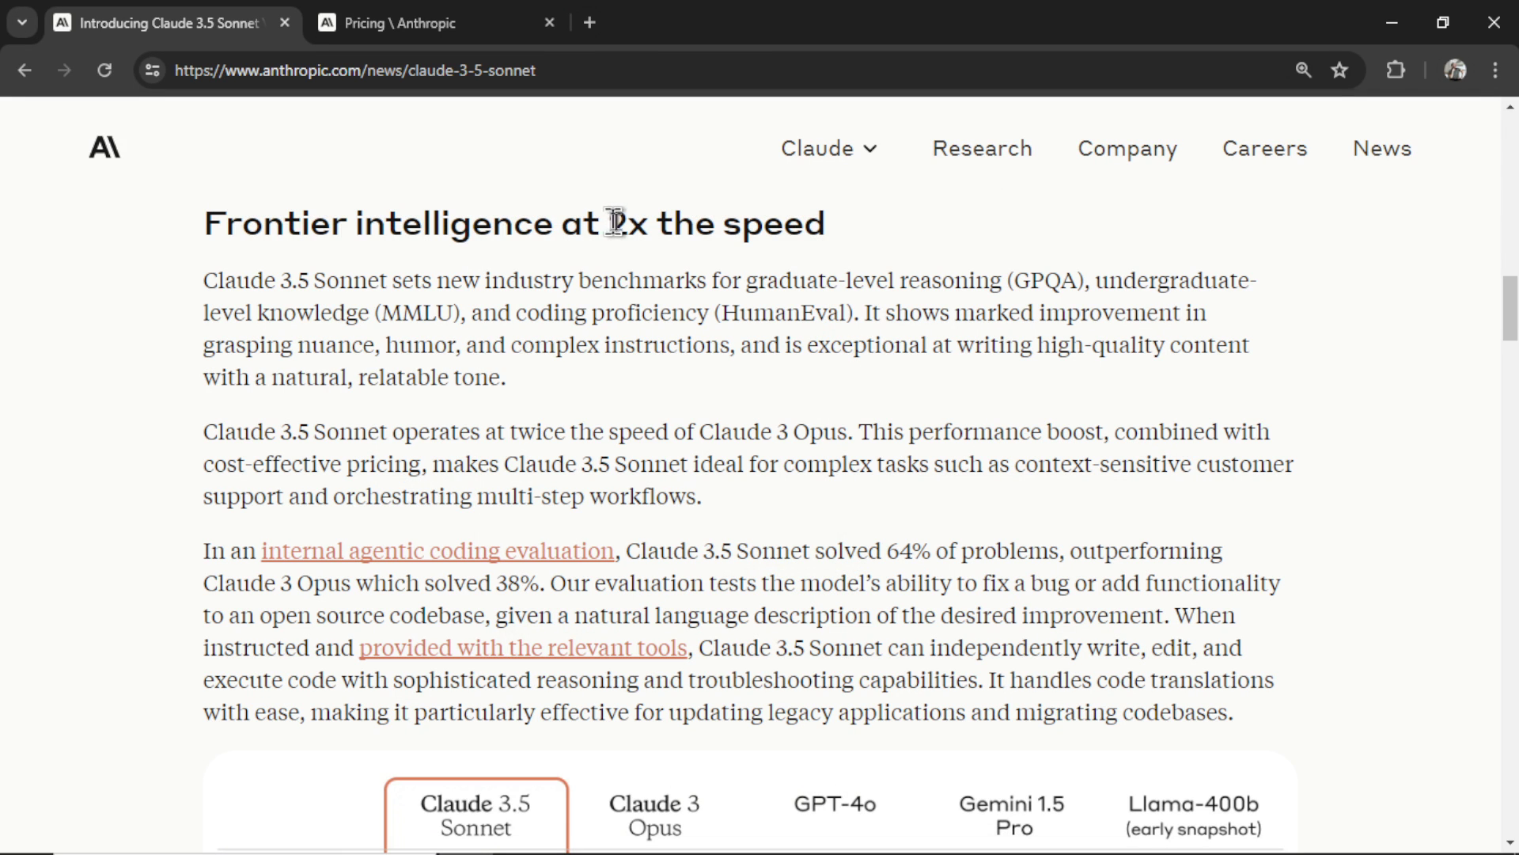
drag(607, 223, 831, 244)
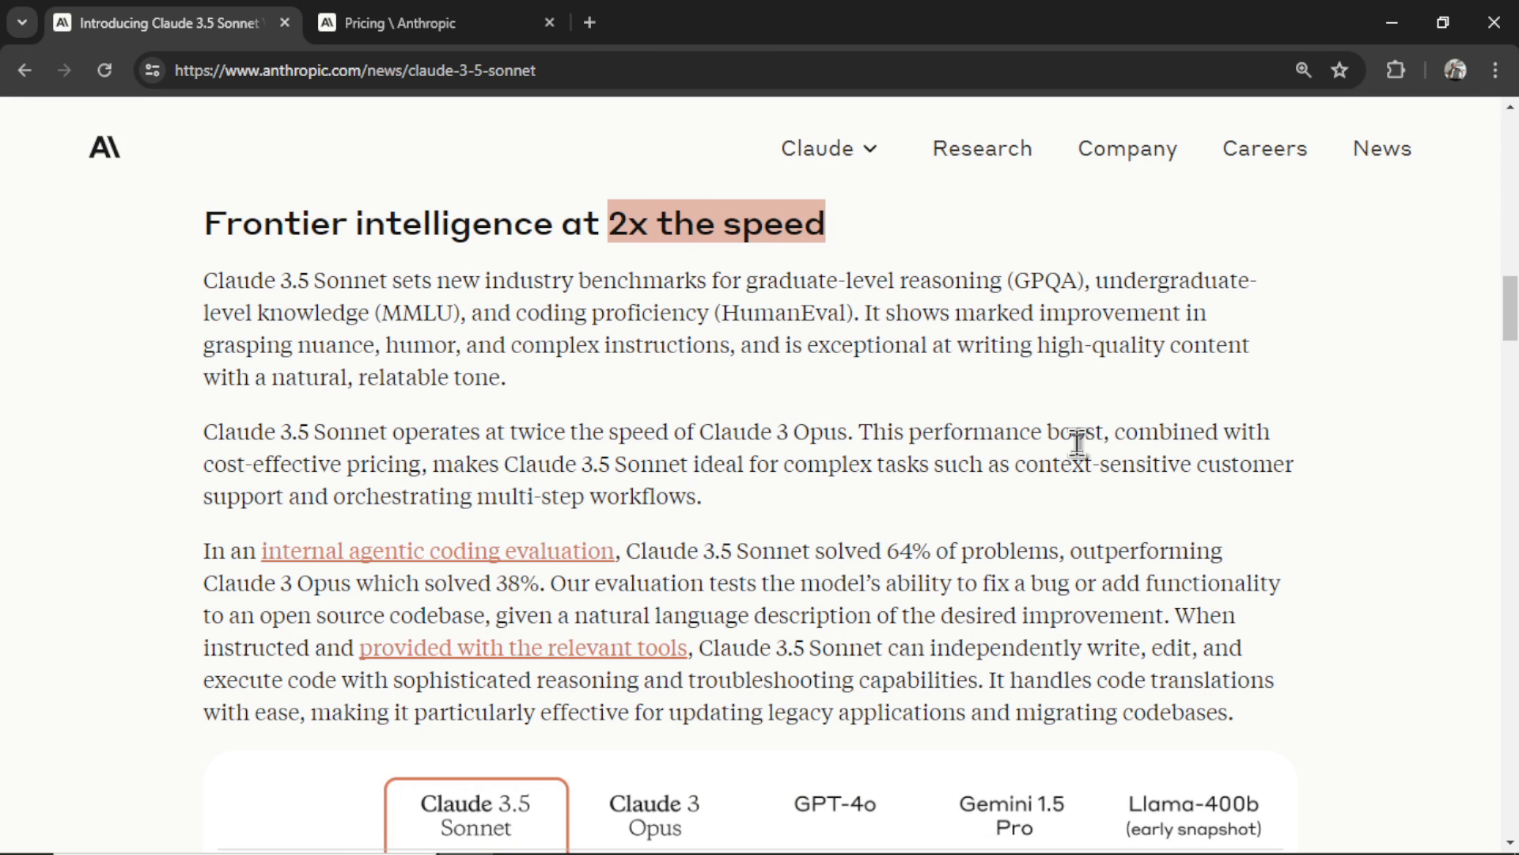
click(552, 392)
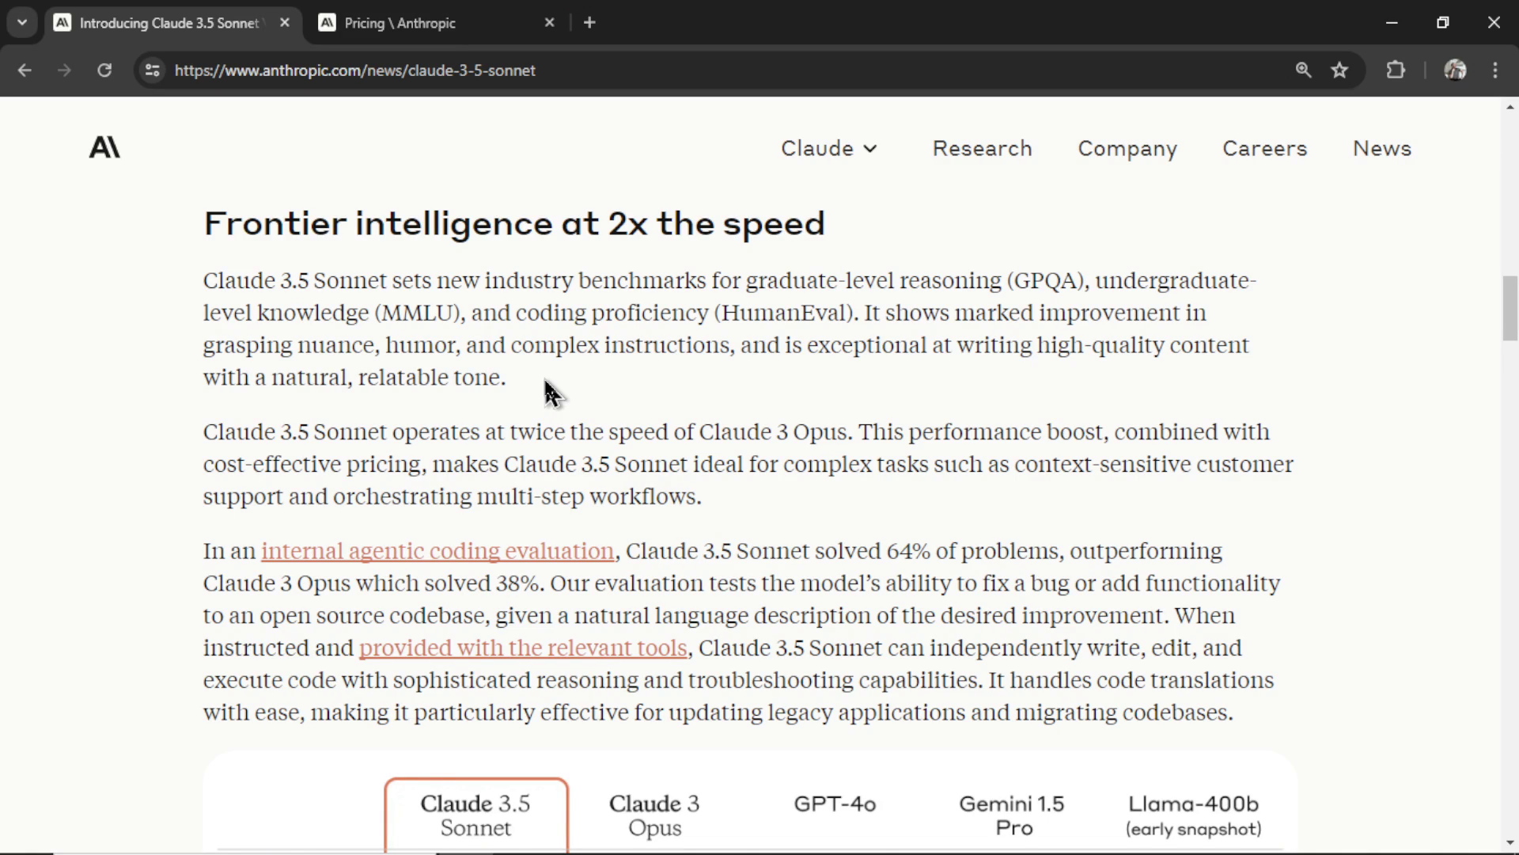
Highlight the twice-the-speed-of-Claude-3-Opus sentence, clear it, and scroll to the benchmark table
scroll(552, 392, down, 1)
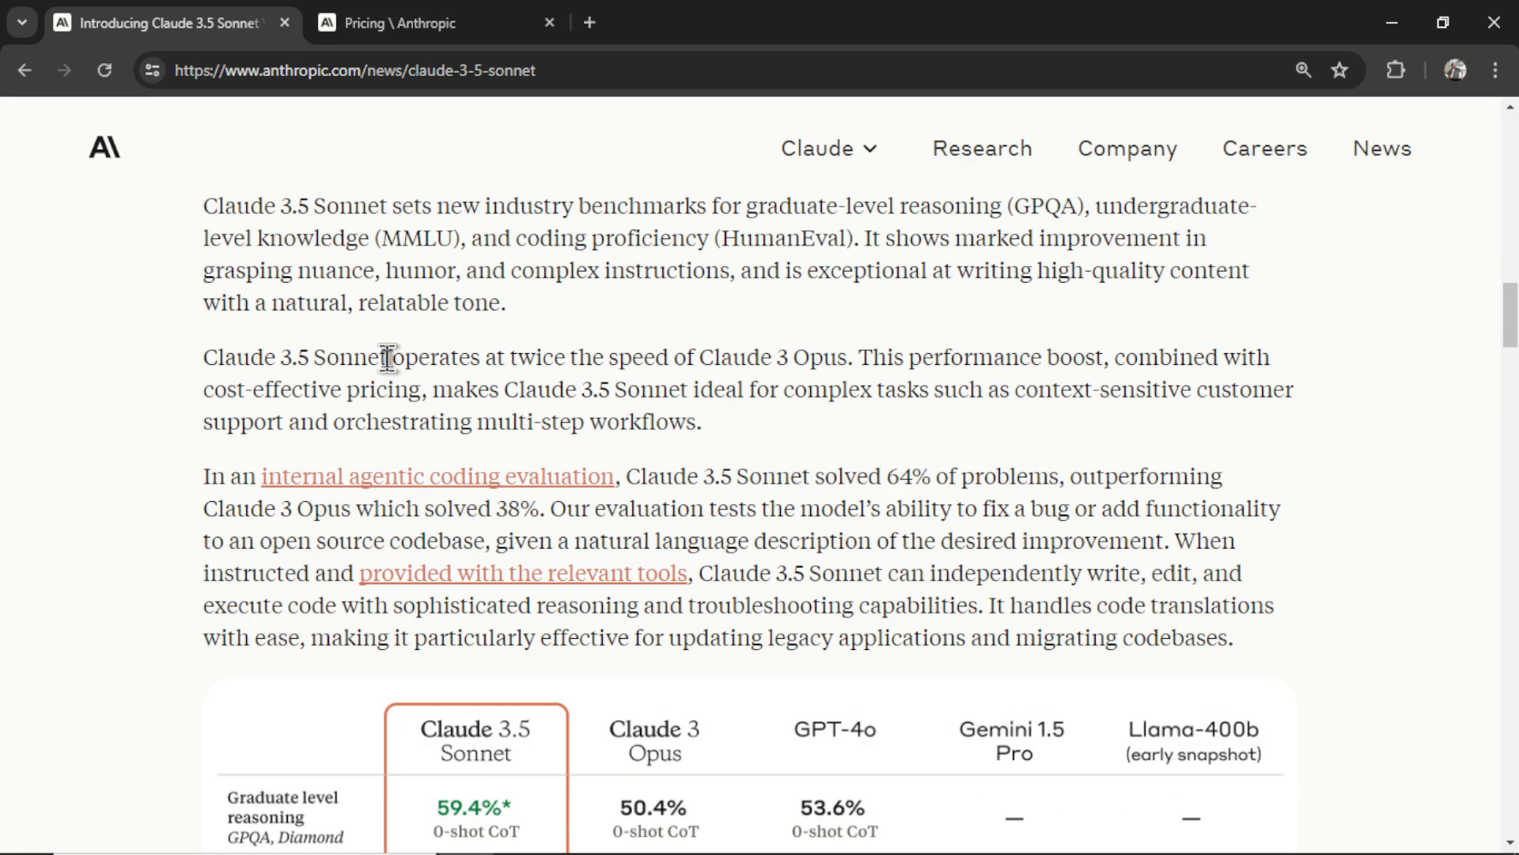
drag(388, 357, 844, 358)
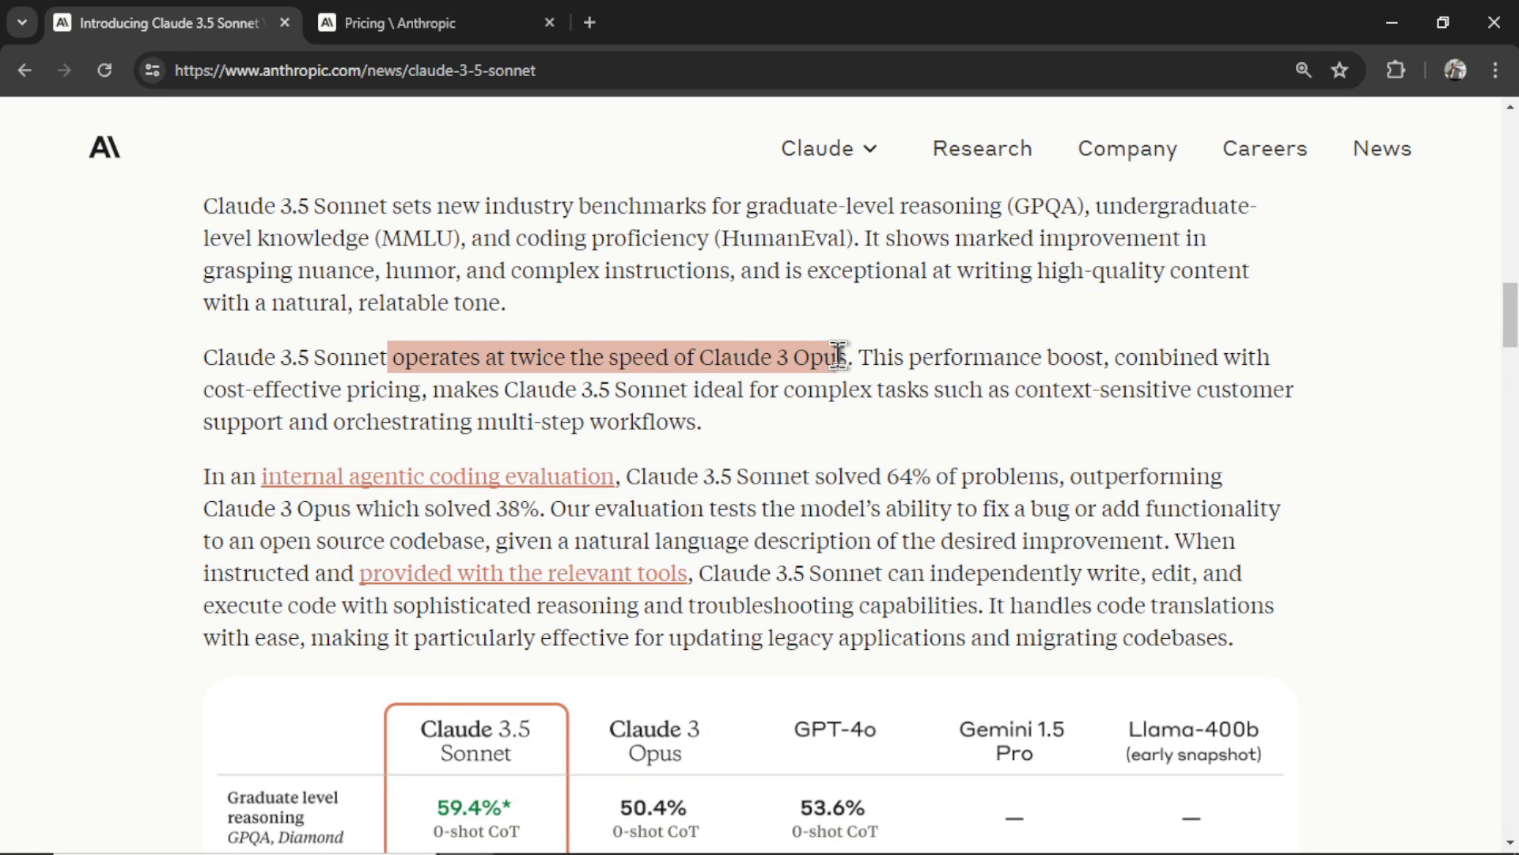
click(1013, 451)
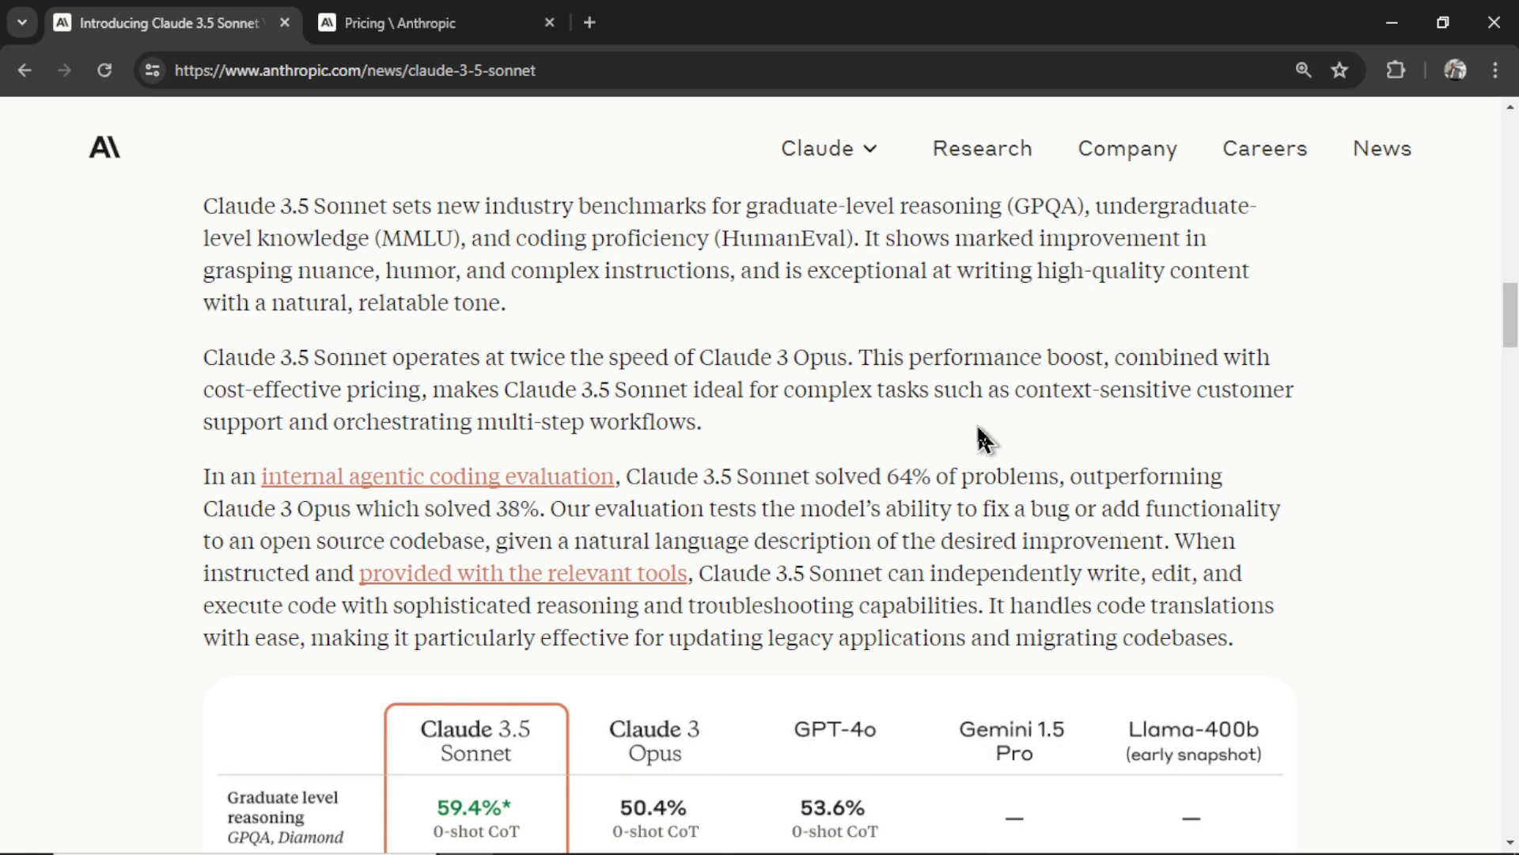
scroll(981, 439, down, 5)
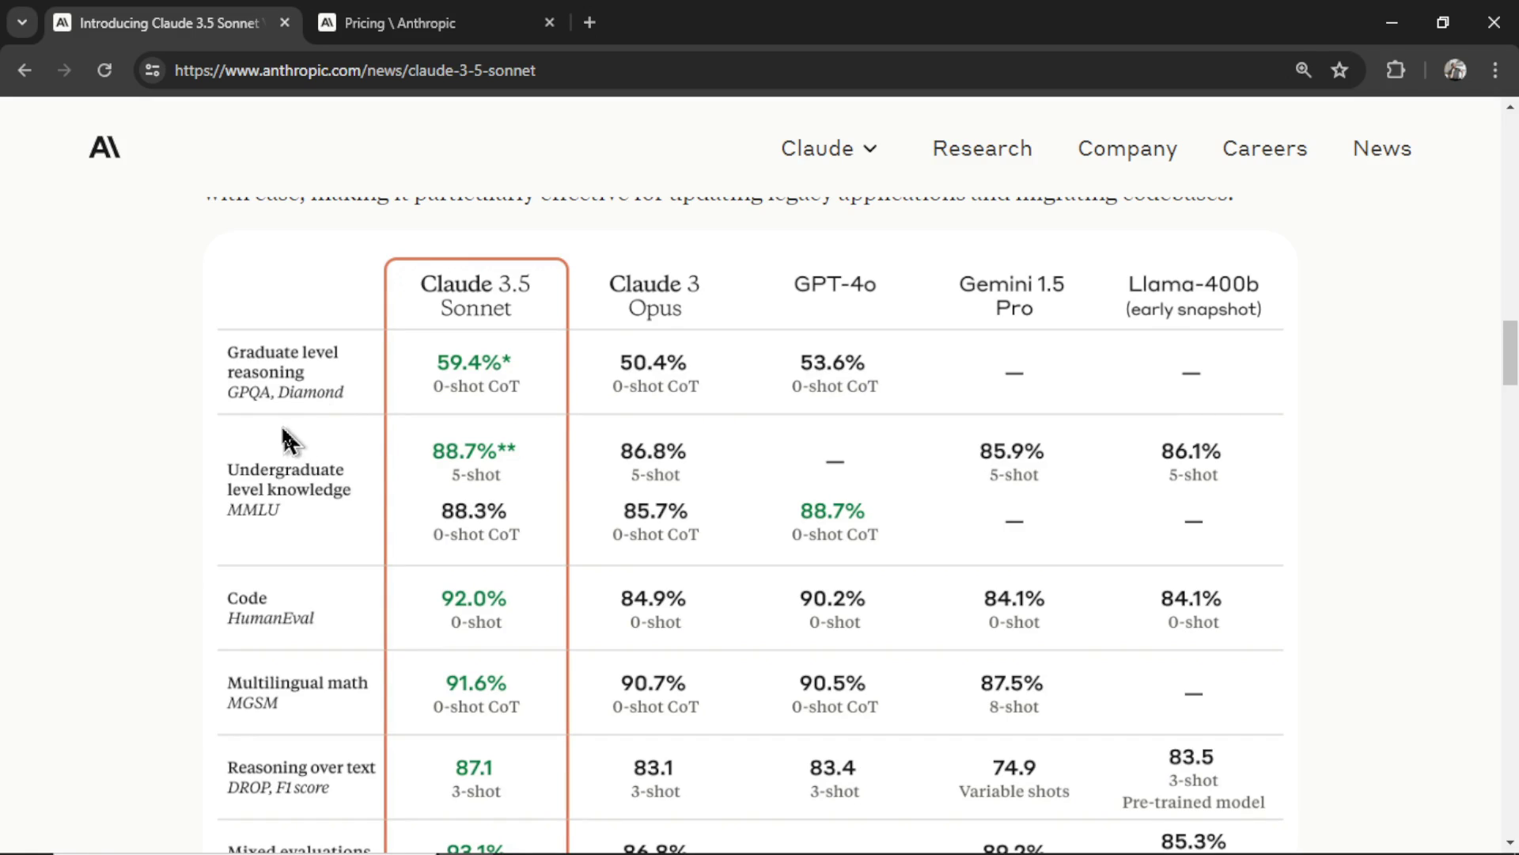
Scroll through the benchmark table comparing Claude 3.5 Sonnet's GPQA, HumanEval and other scores
scroll(317, 475, down, 1)
scroll(353, 510, down, 1)
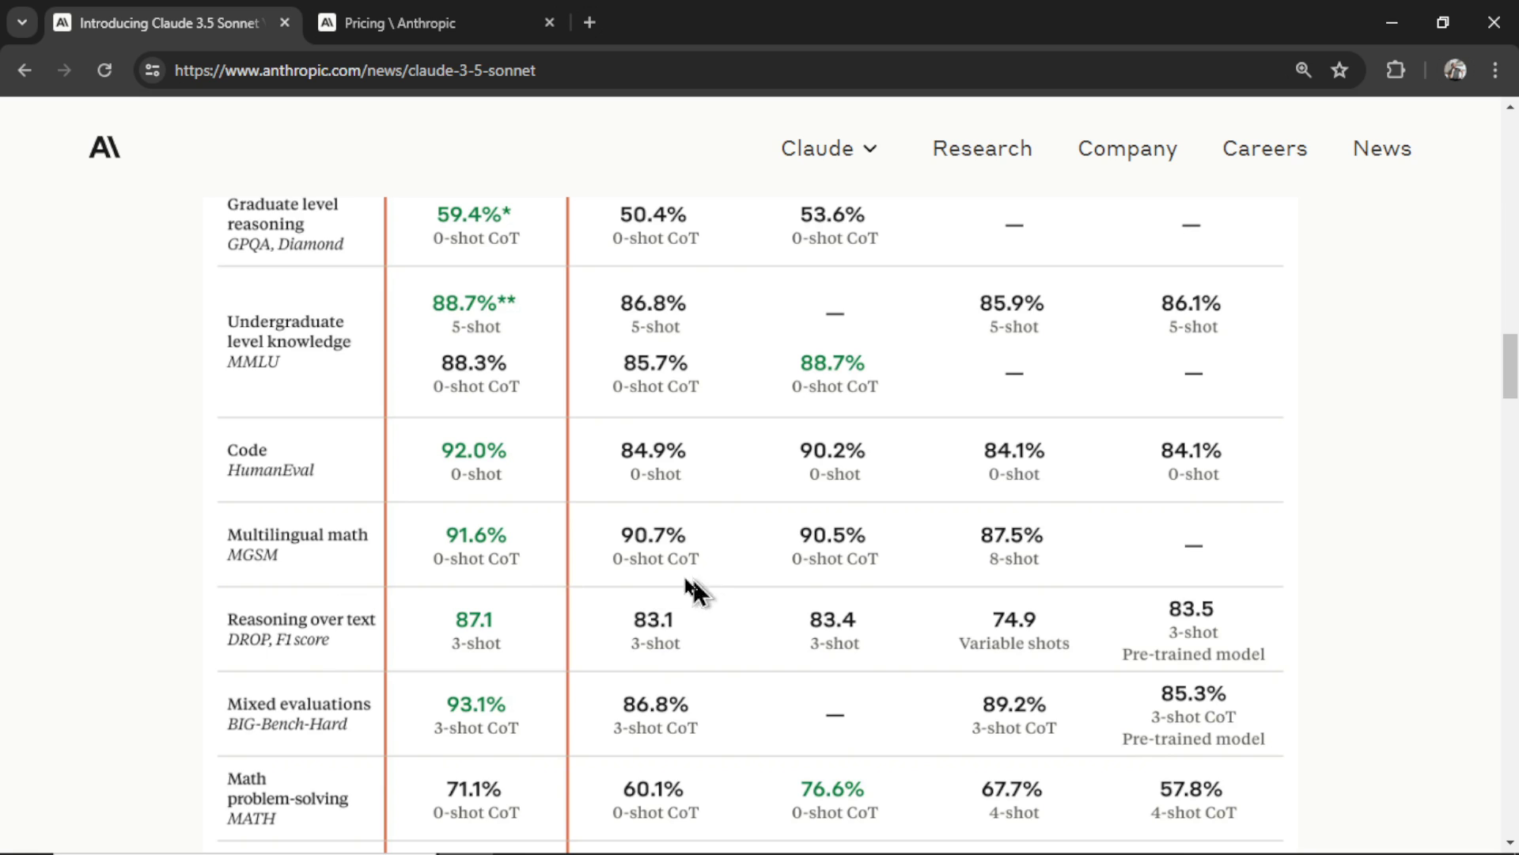
scroll(332, 568, down, 2)
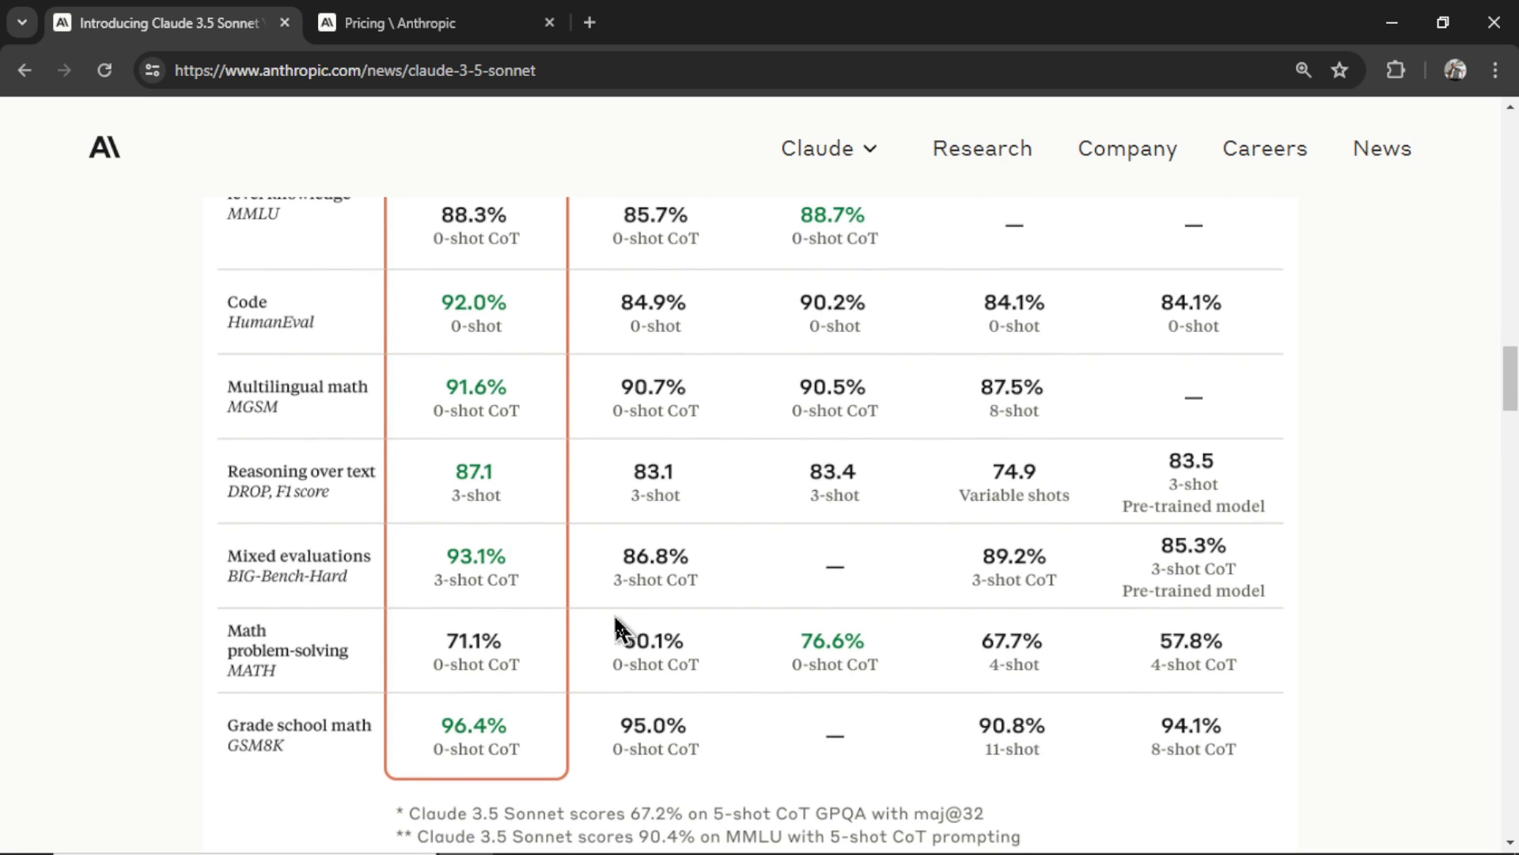
scroll(520, 464, up, 4)
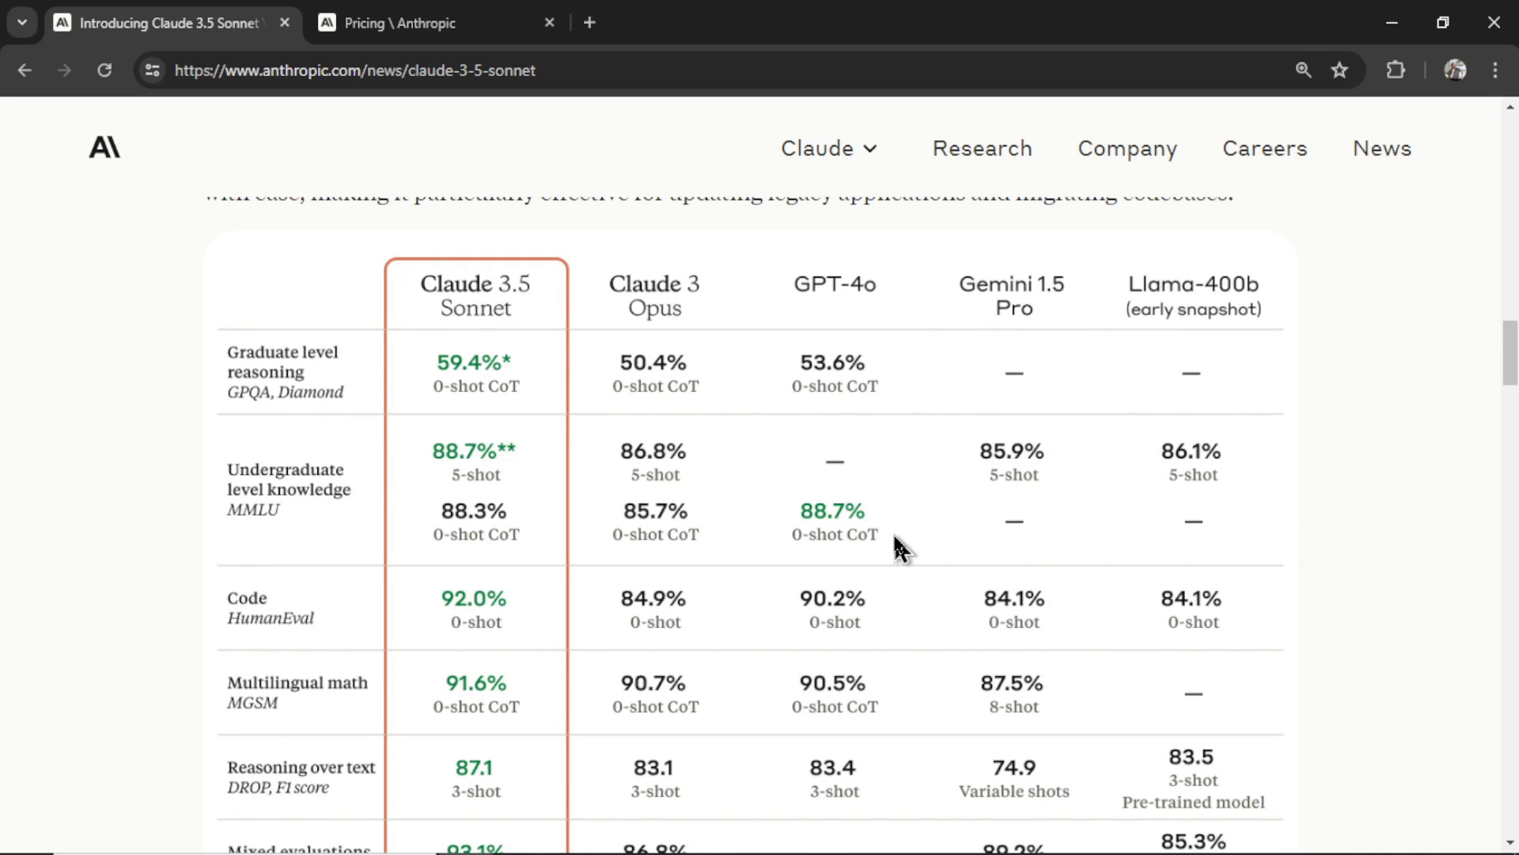
scroll(894, 546, down, 1)
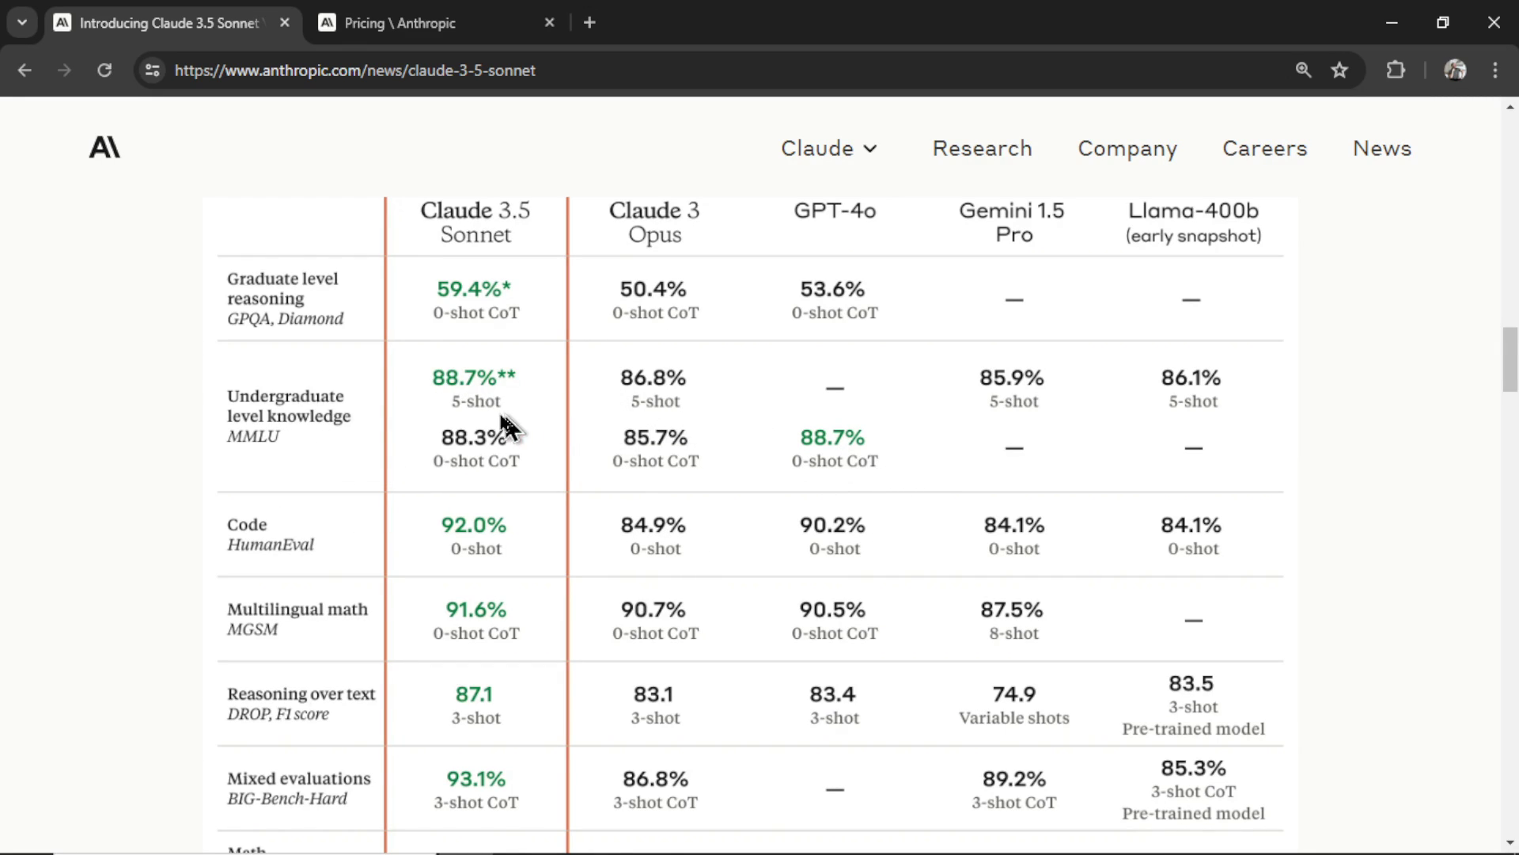
scroll(331, 407, down, 2)
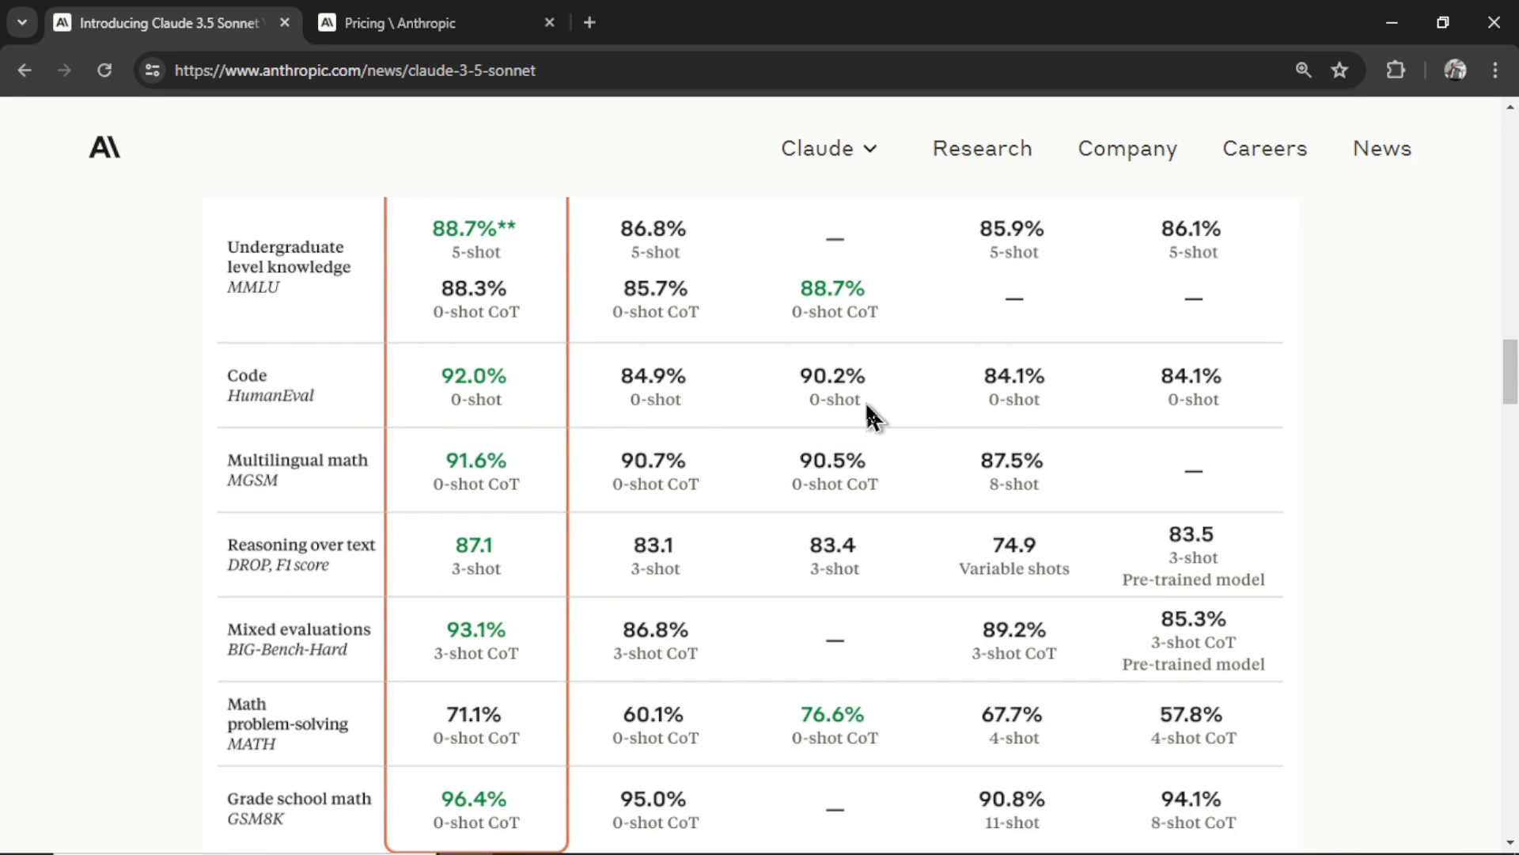
scroll(831, 554, down, 1)
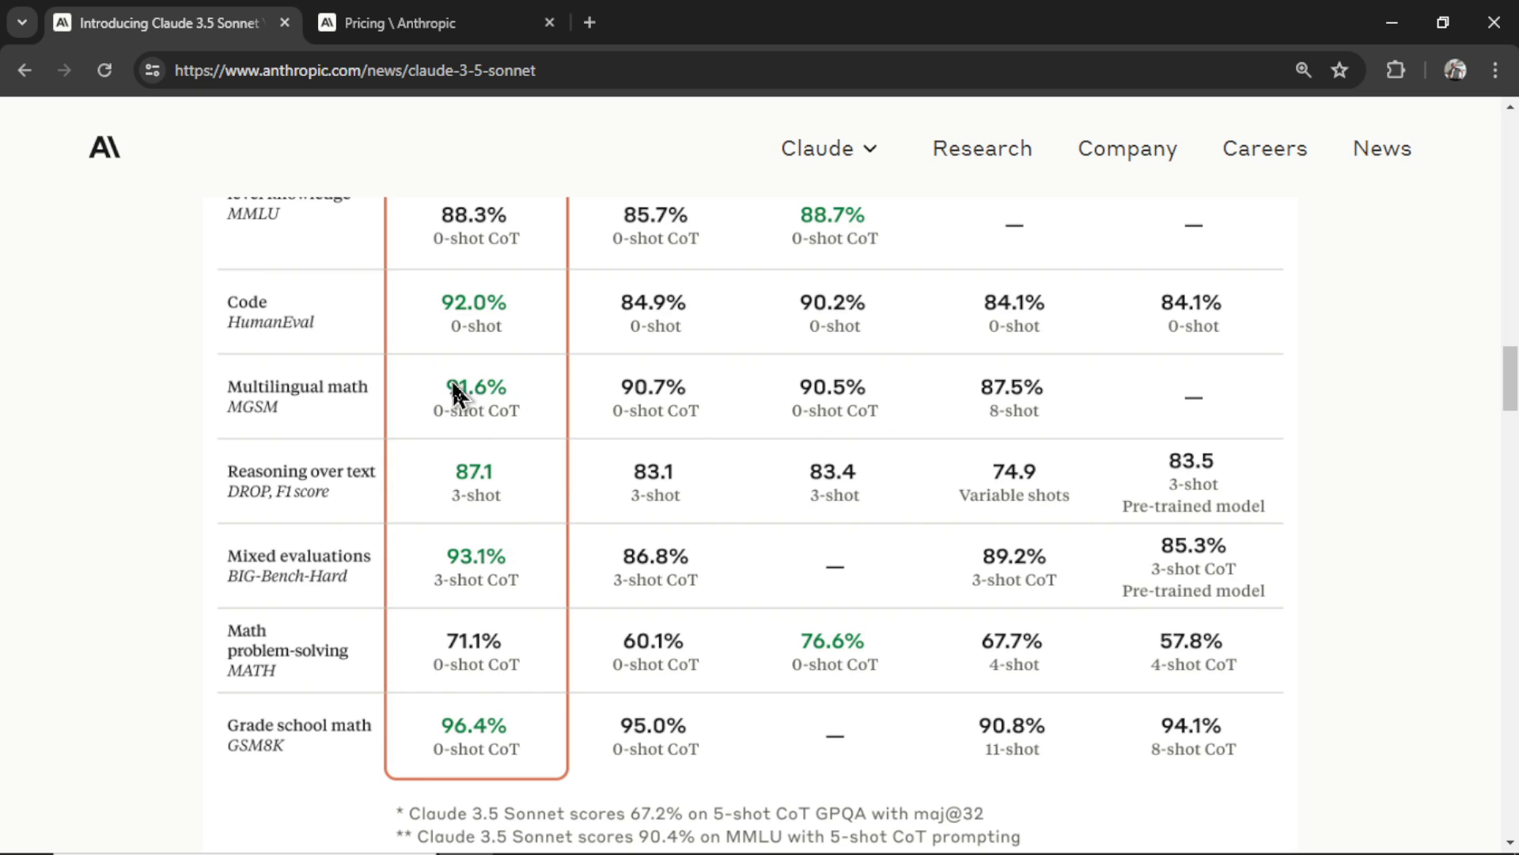
scroll(478, 424, down, 1)
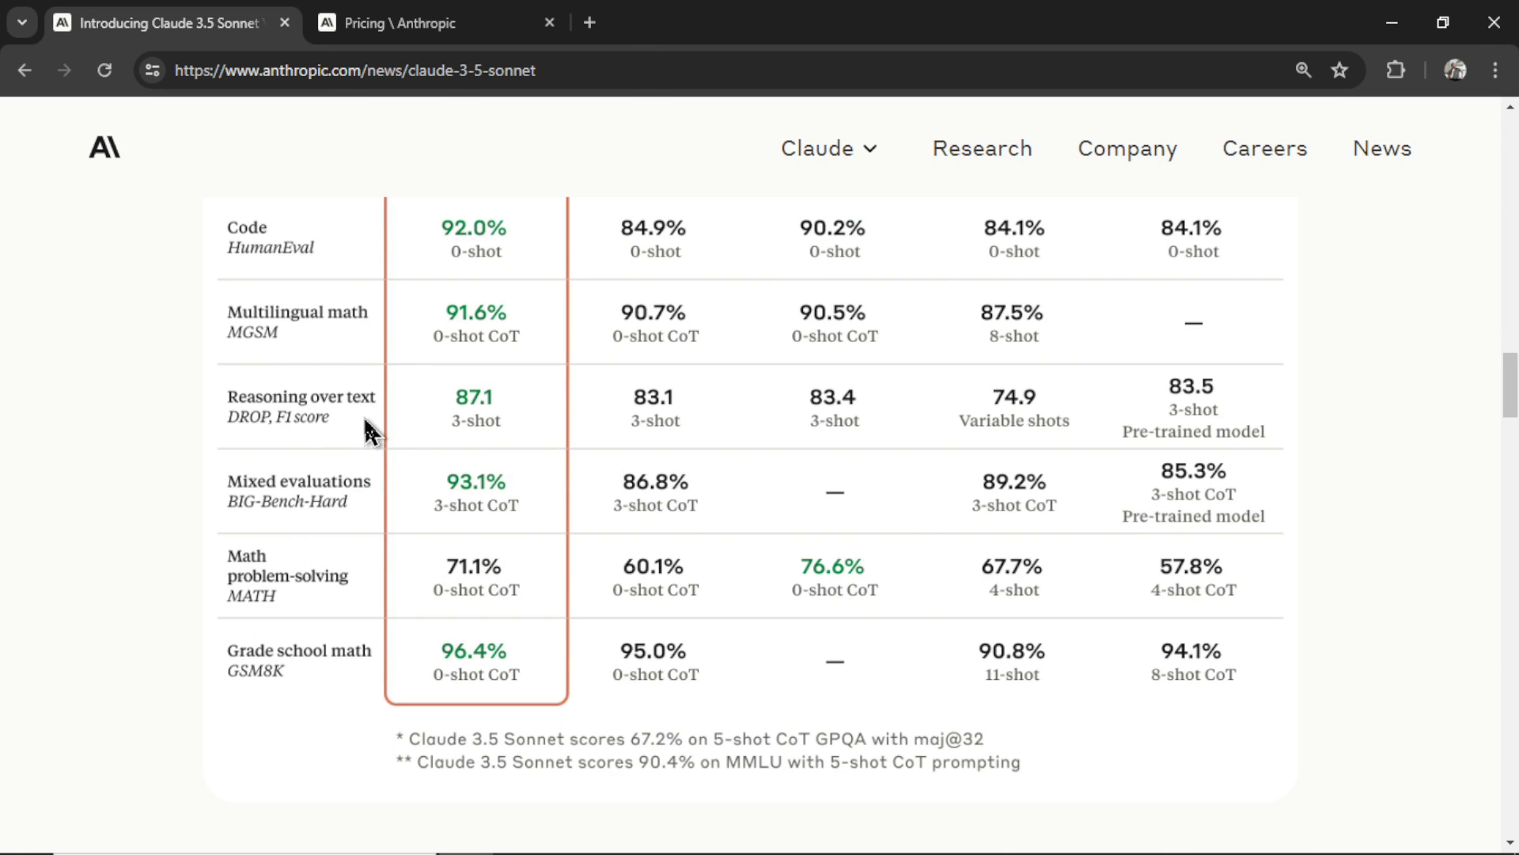
scroll(615, 441, down, 1)
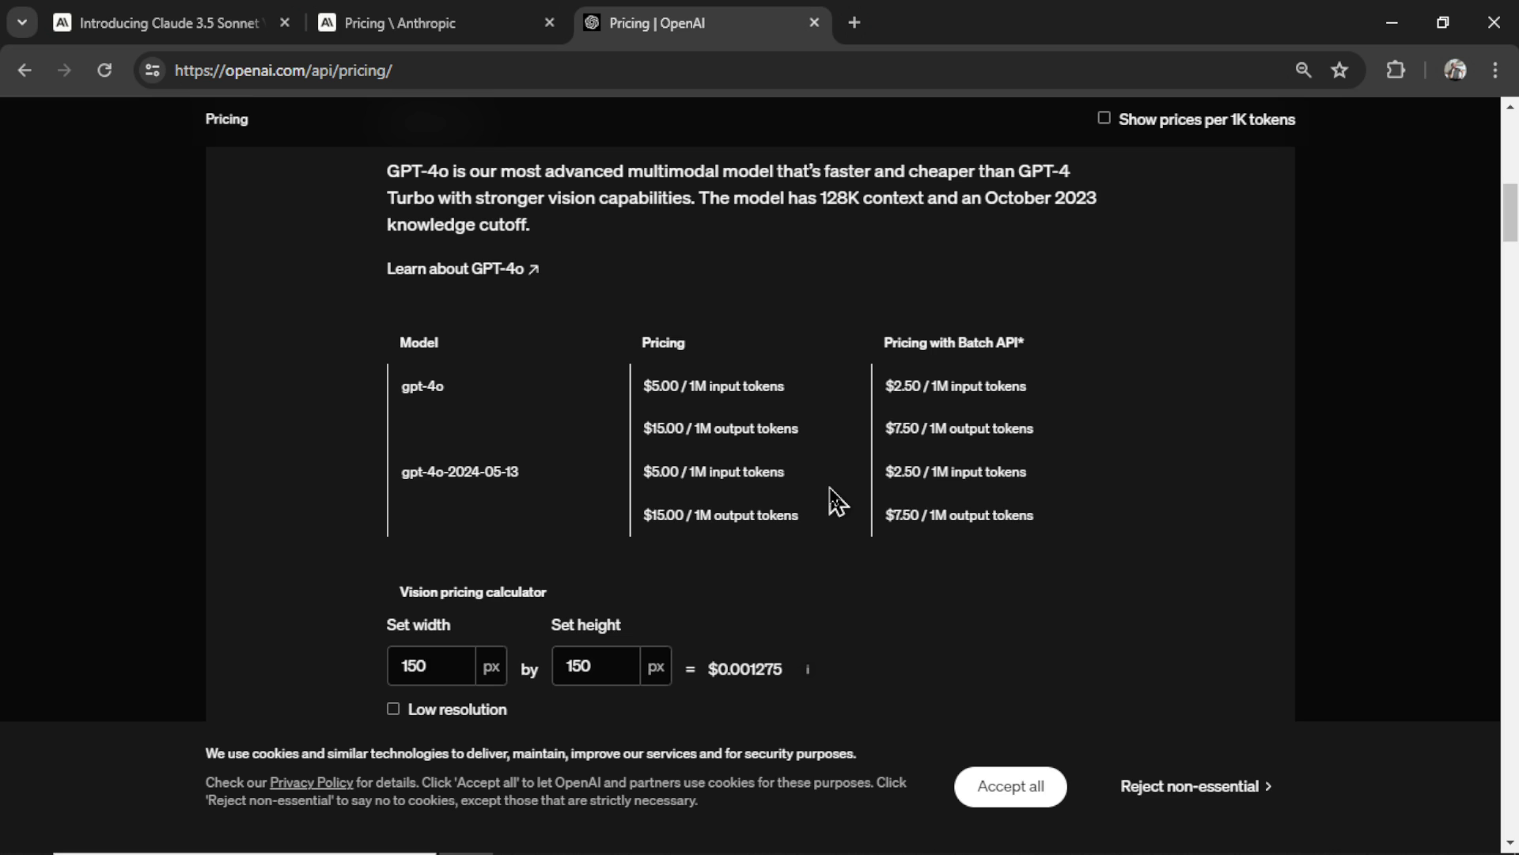
Close the OpenAI GPT-4o pricing tab to return to the Claude 3.5 Sonnet article
key(ctrl+w)
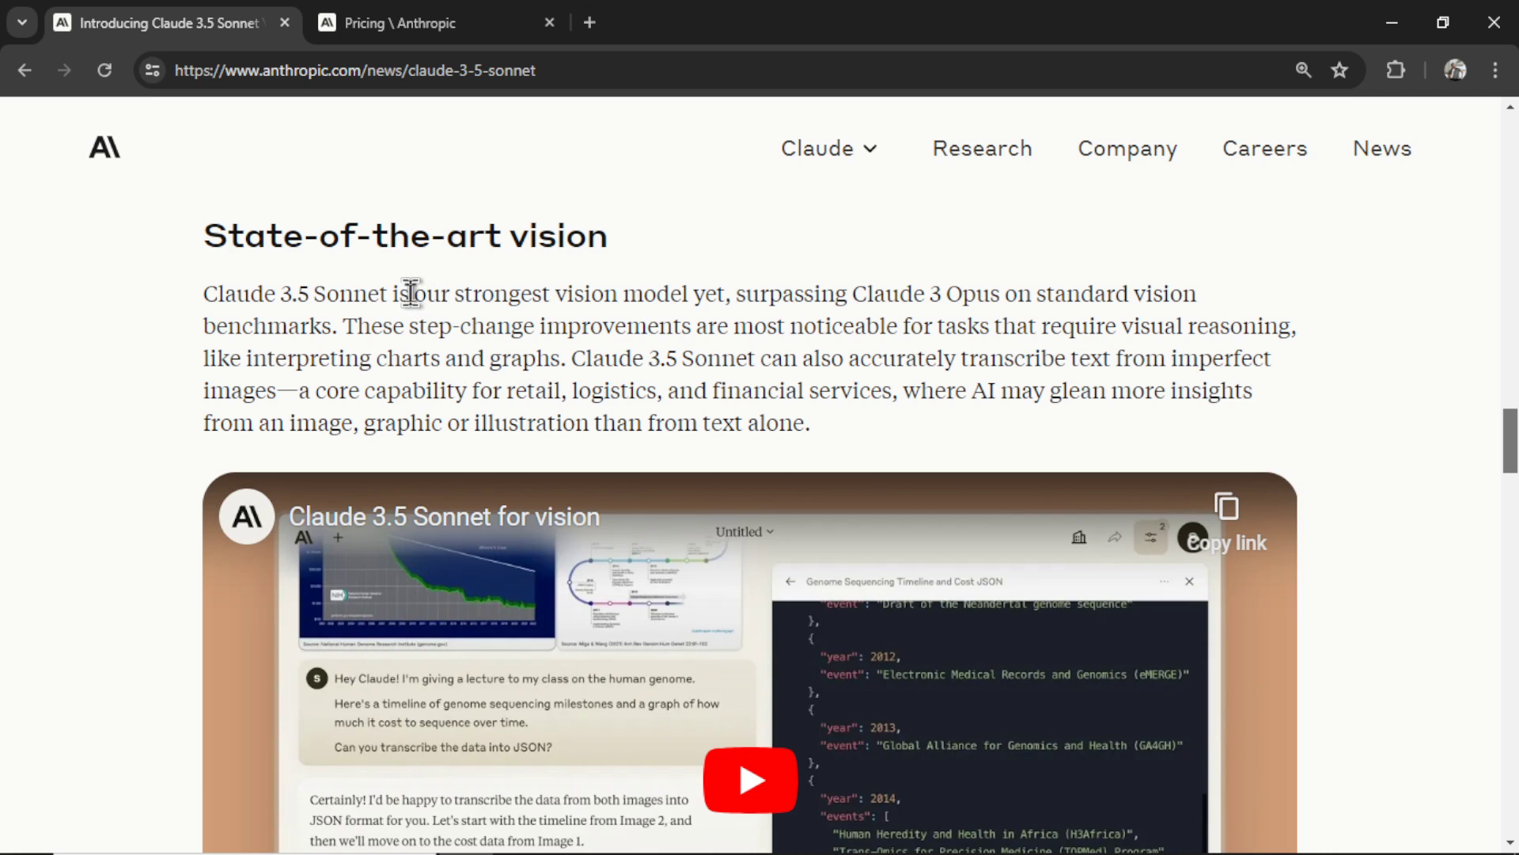
Highlight 'our strongest vision model yet' and play the Claude 3.5 Sonnet for vision video
drag(412, 294, 725, 287)
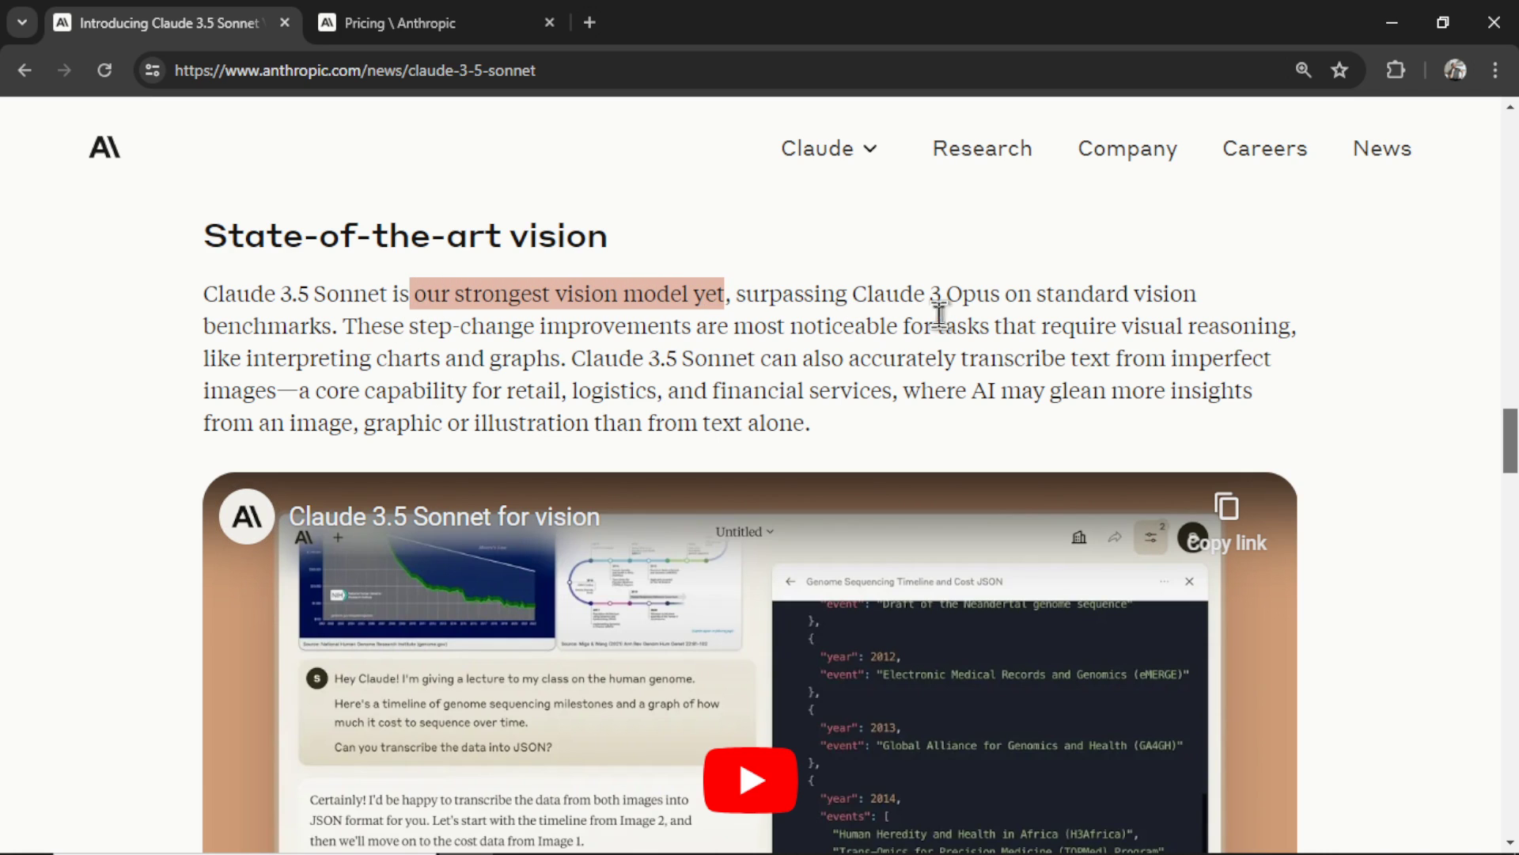
scroll(1511, 459, down, 3)
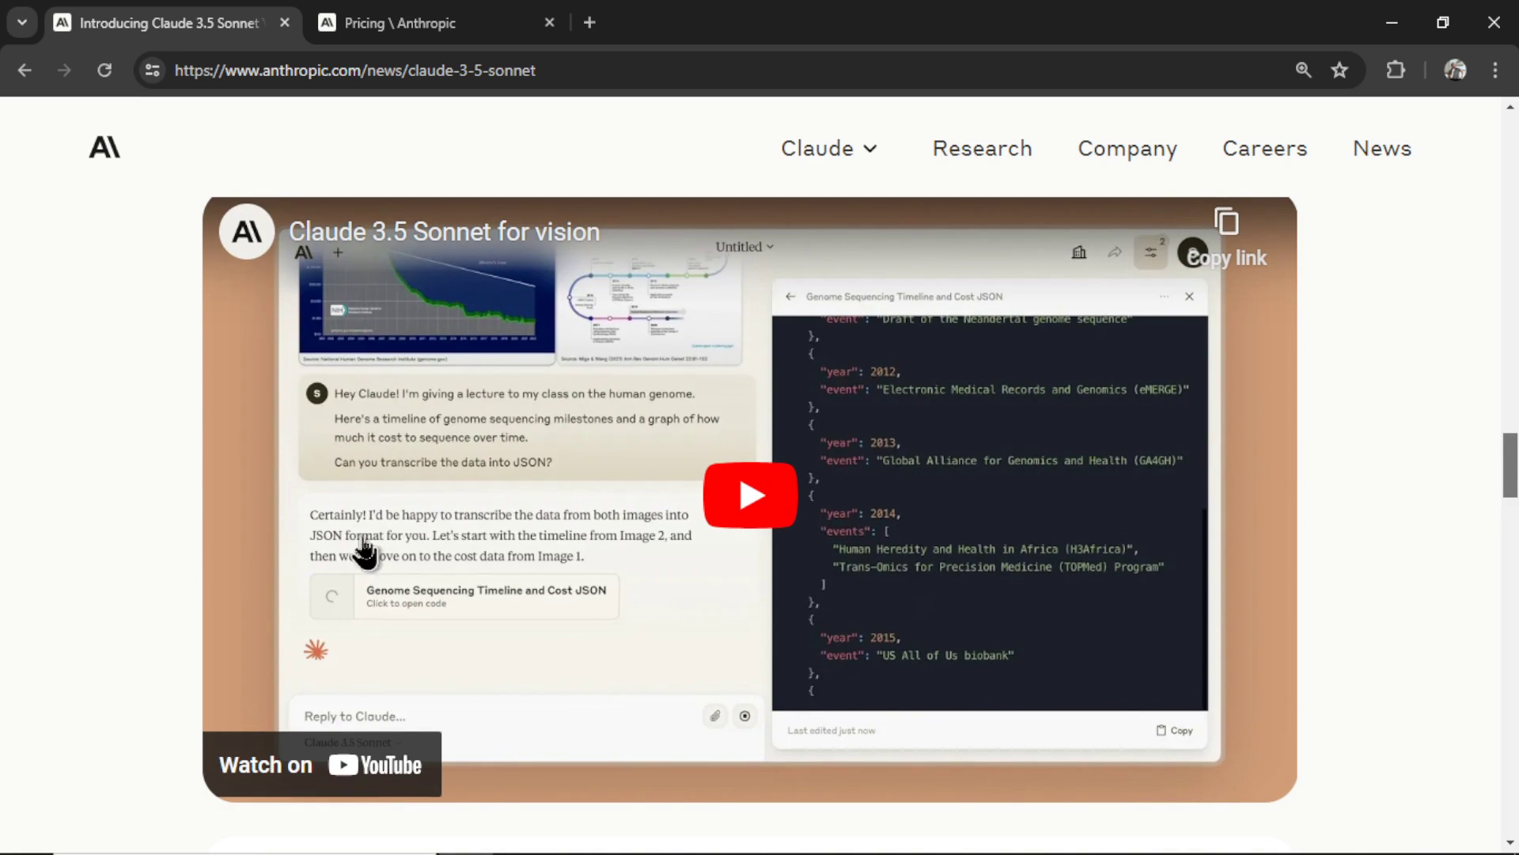
click(1052, 543)
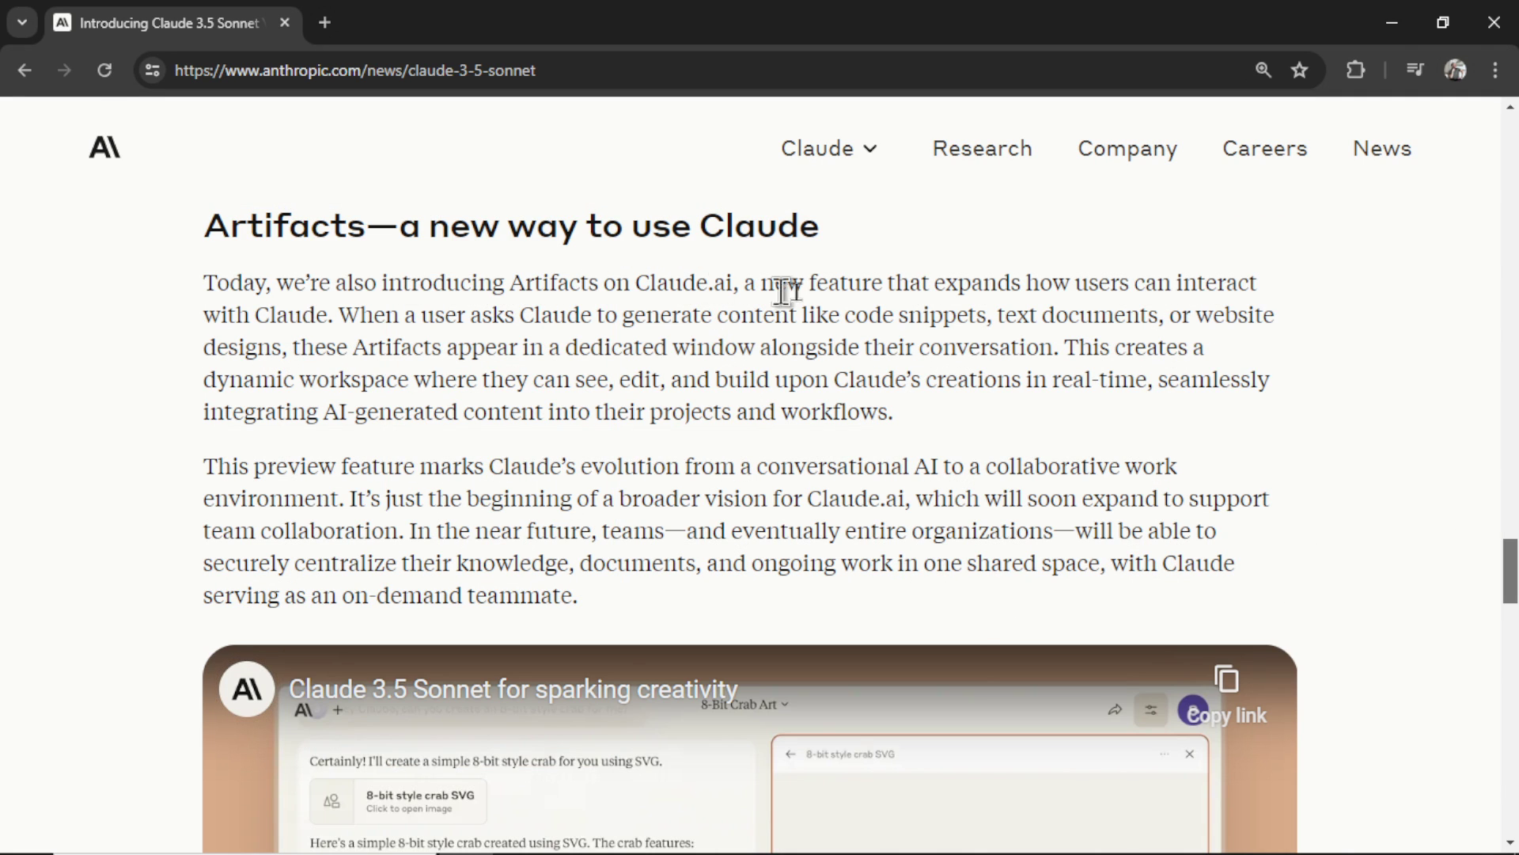
Highlight then clear the Artifacts description, and play the Claude 3.5 Sonnet sparking creativity video
drag(746, 286, 1260, 283)
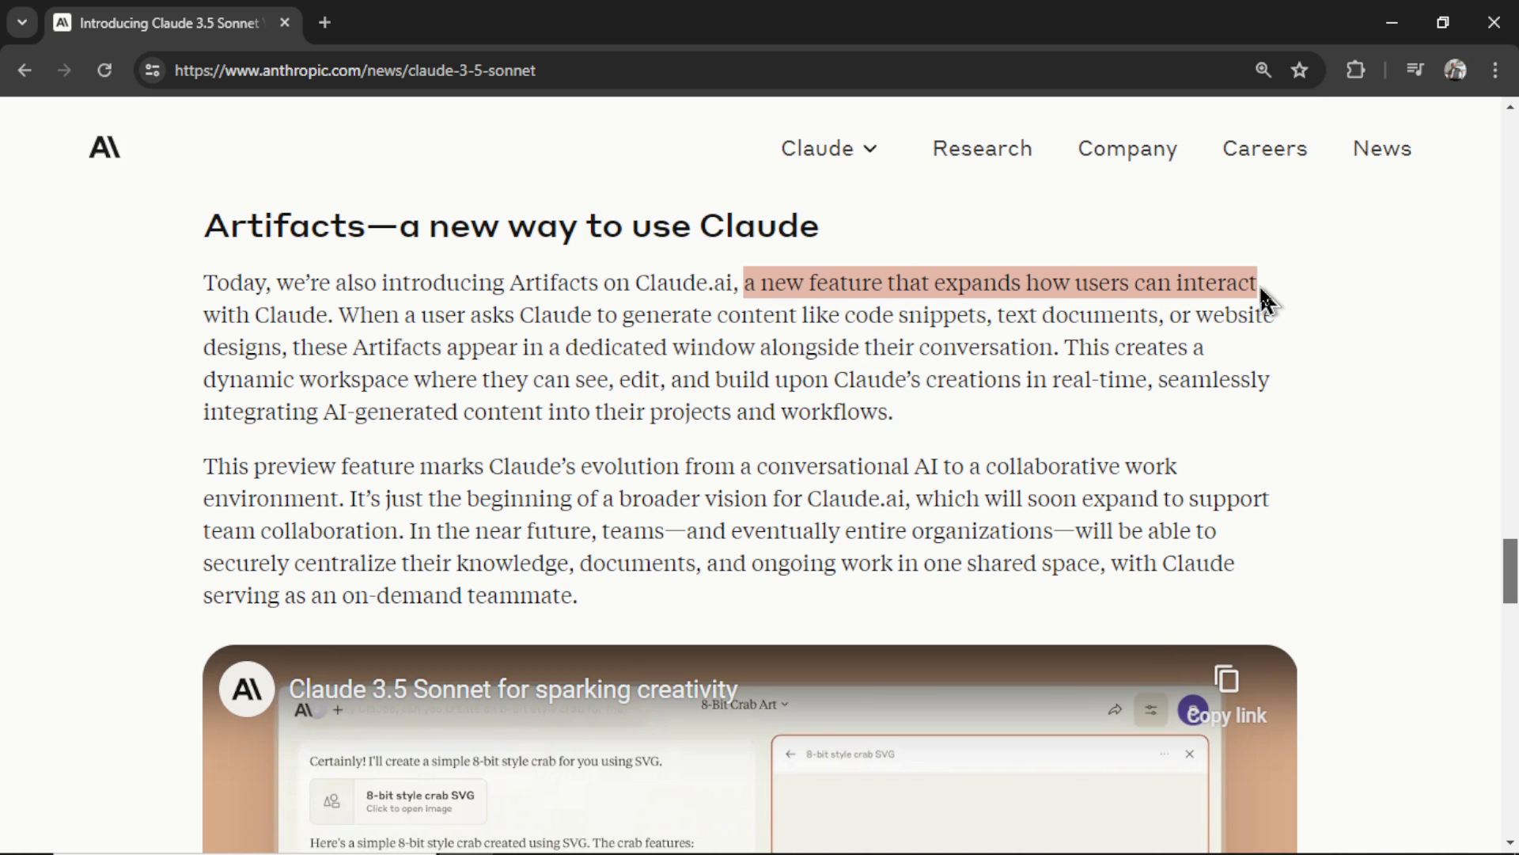
click(1346, 472)
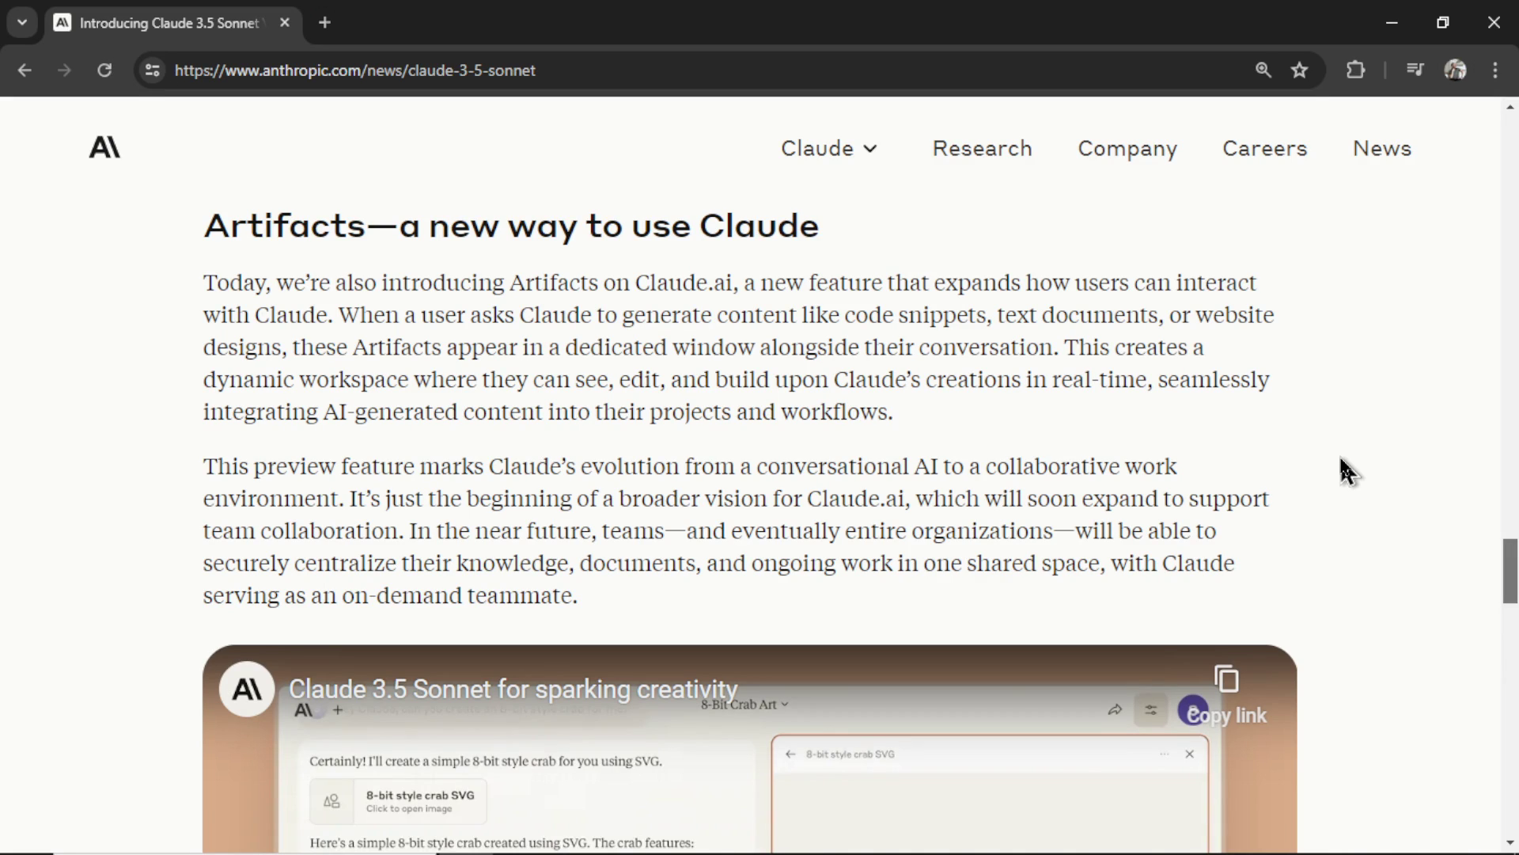
scroll(1345, 470, down, 5)
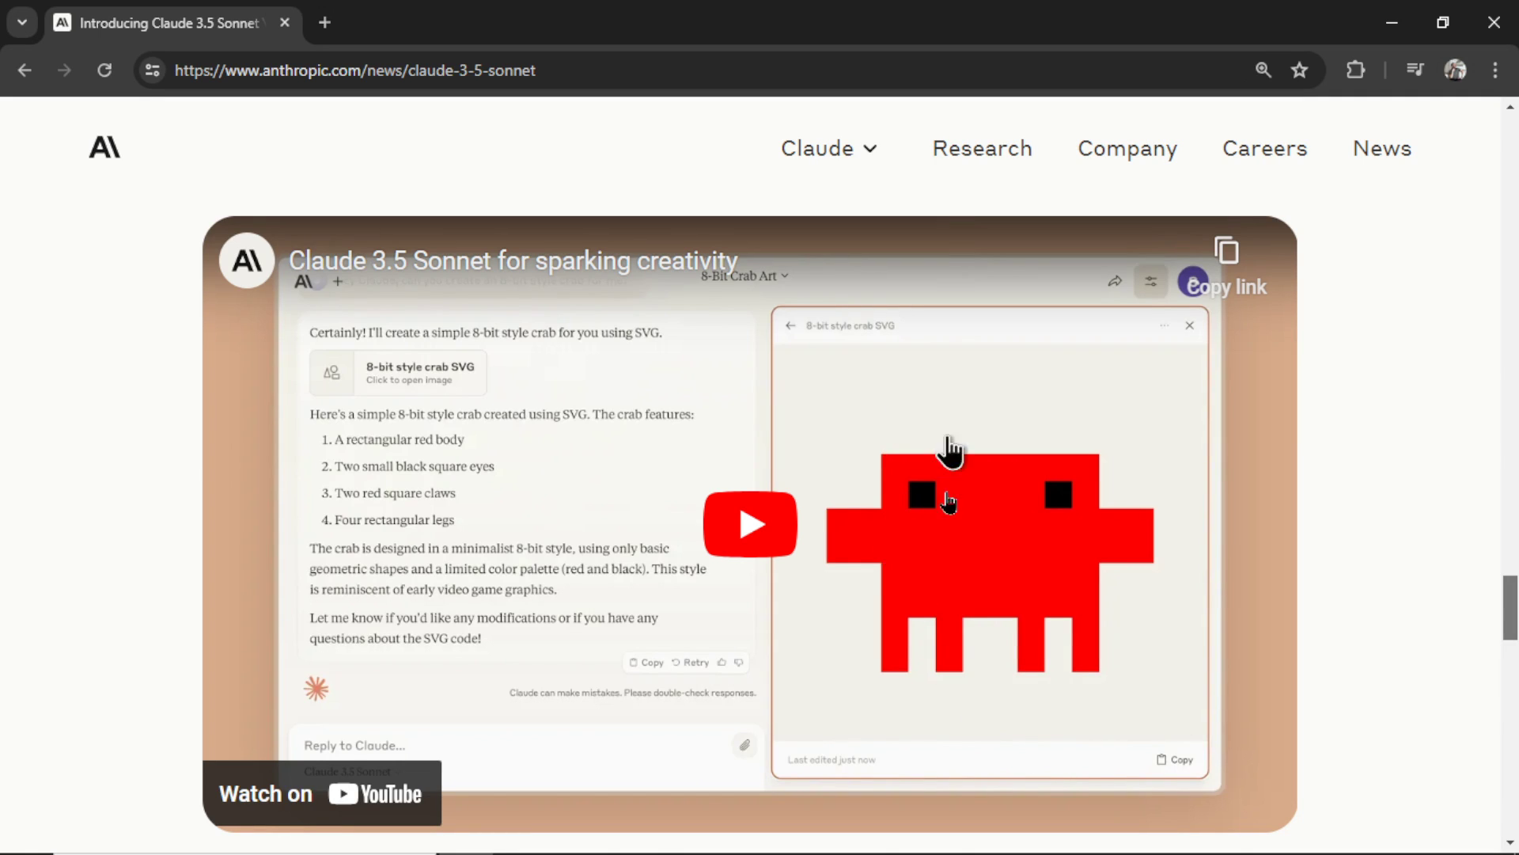
click(834, 553)
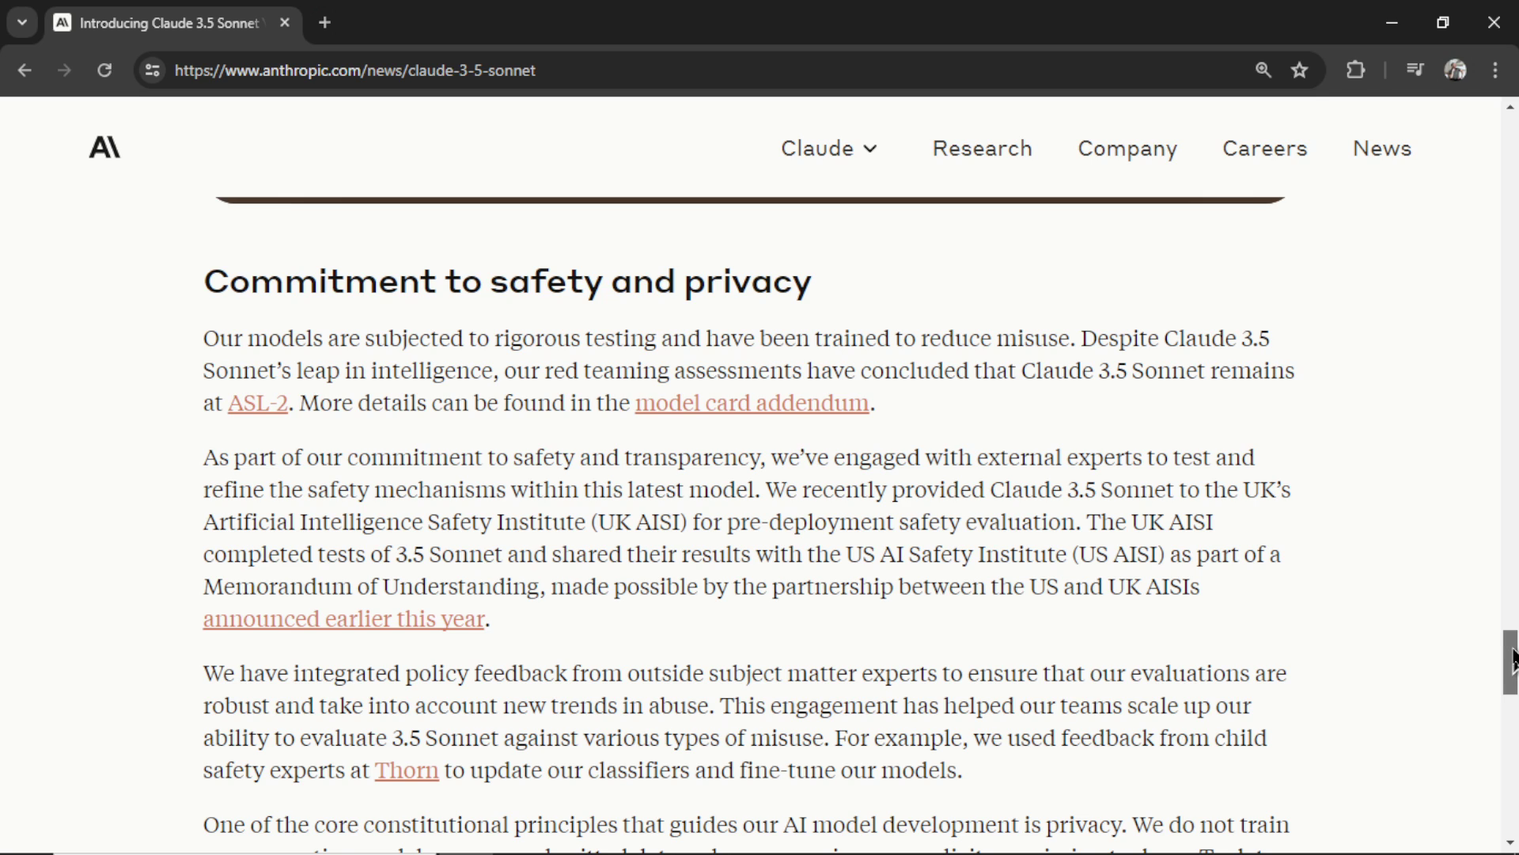
drag(1513, 661, 1512, 725)
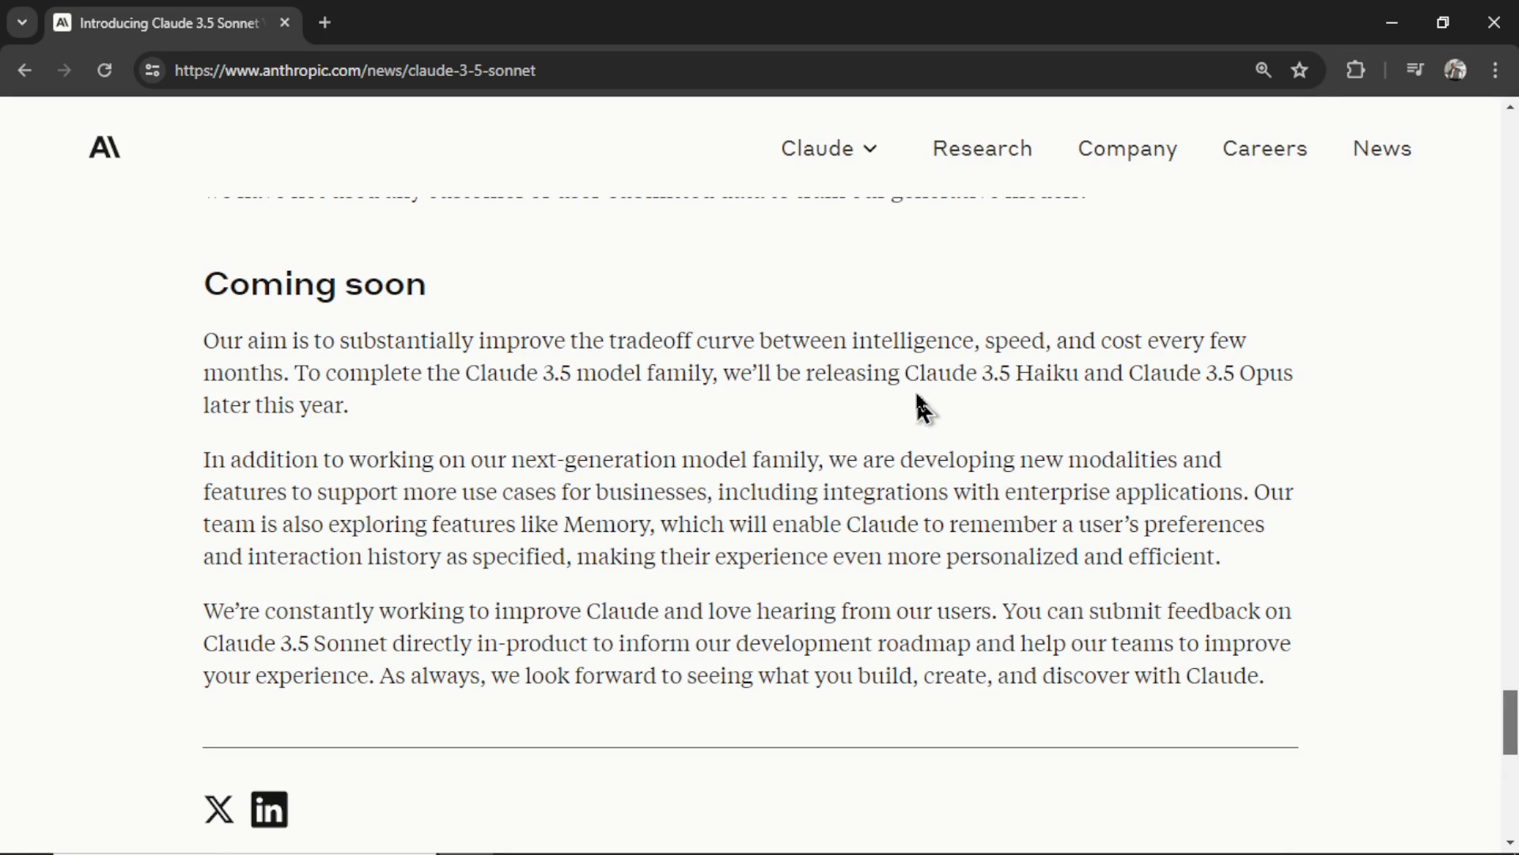
drag(911, 375, 1082, 383)
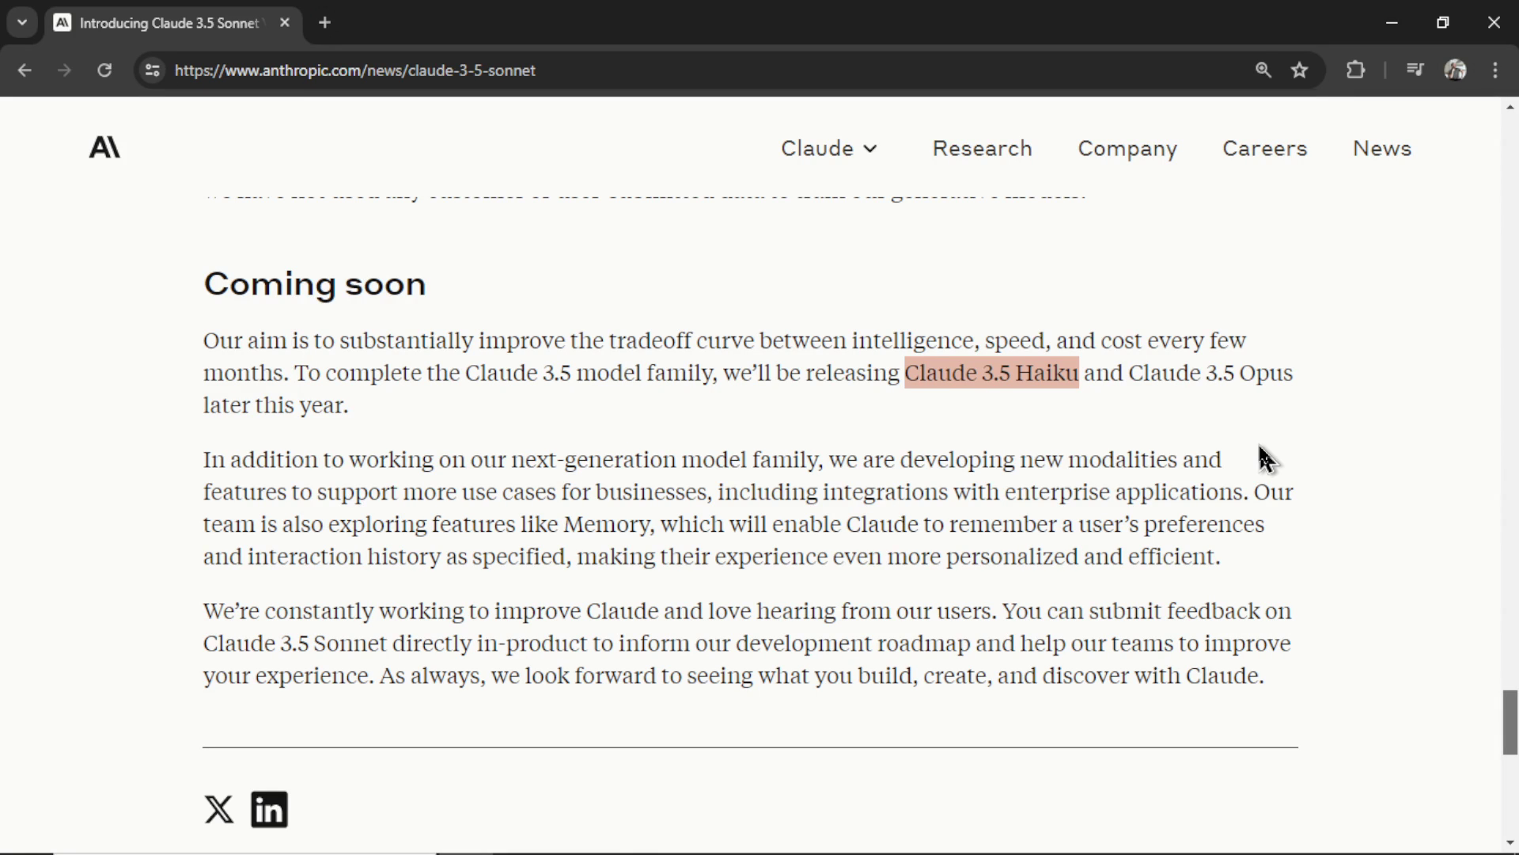
click(383, 535)
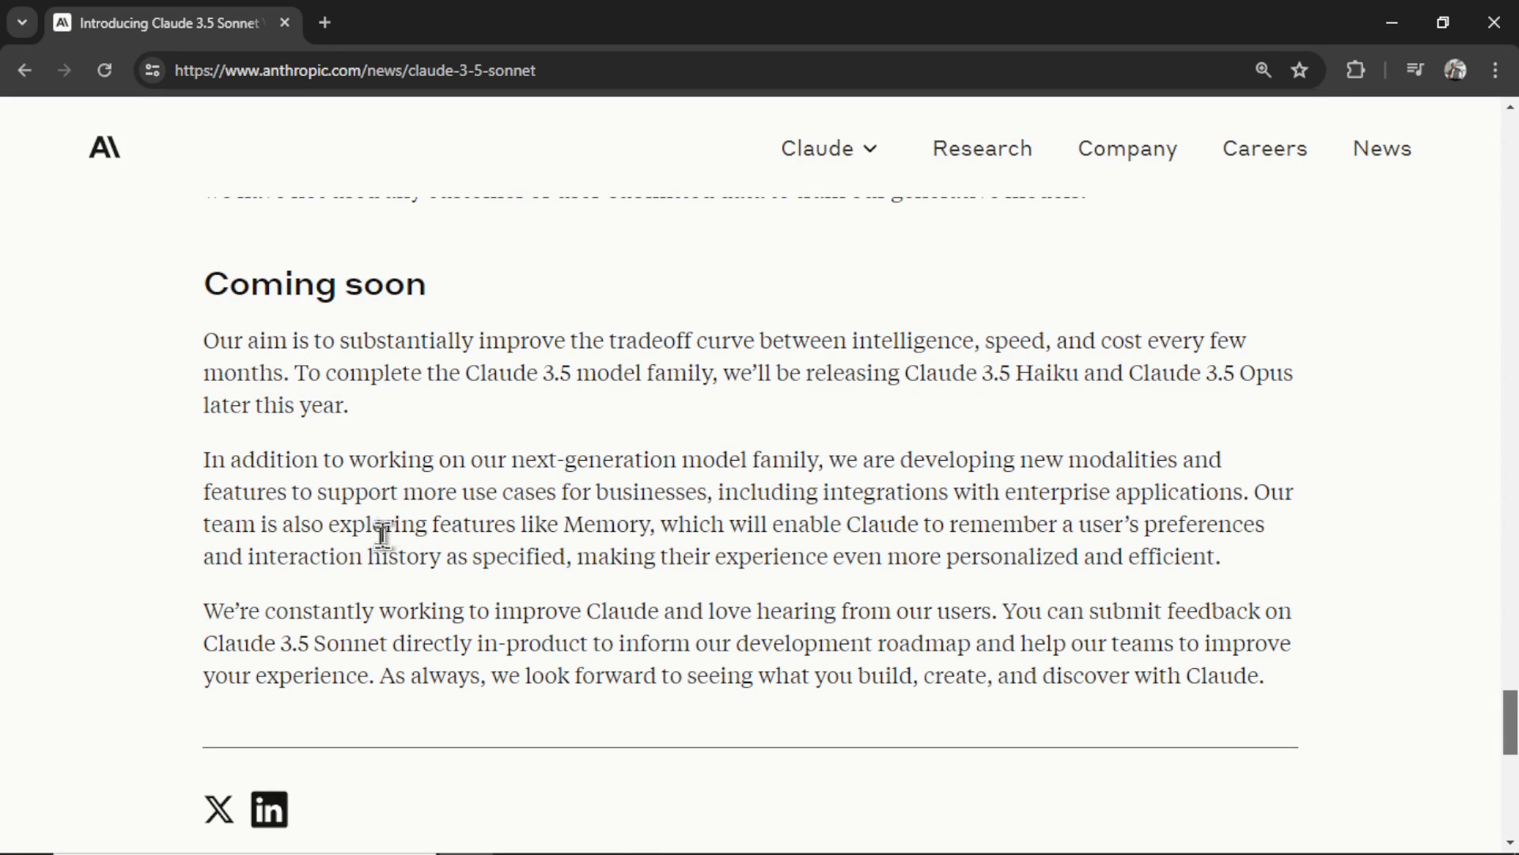
drag(329, 524, 651, 526)
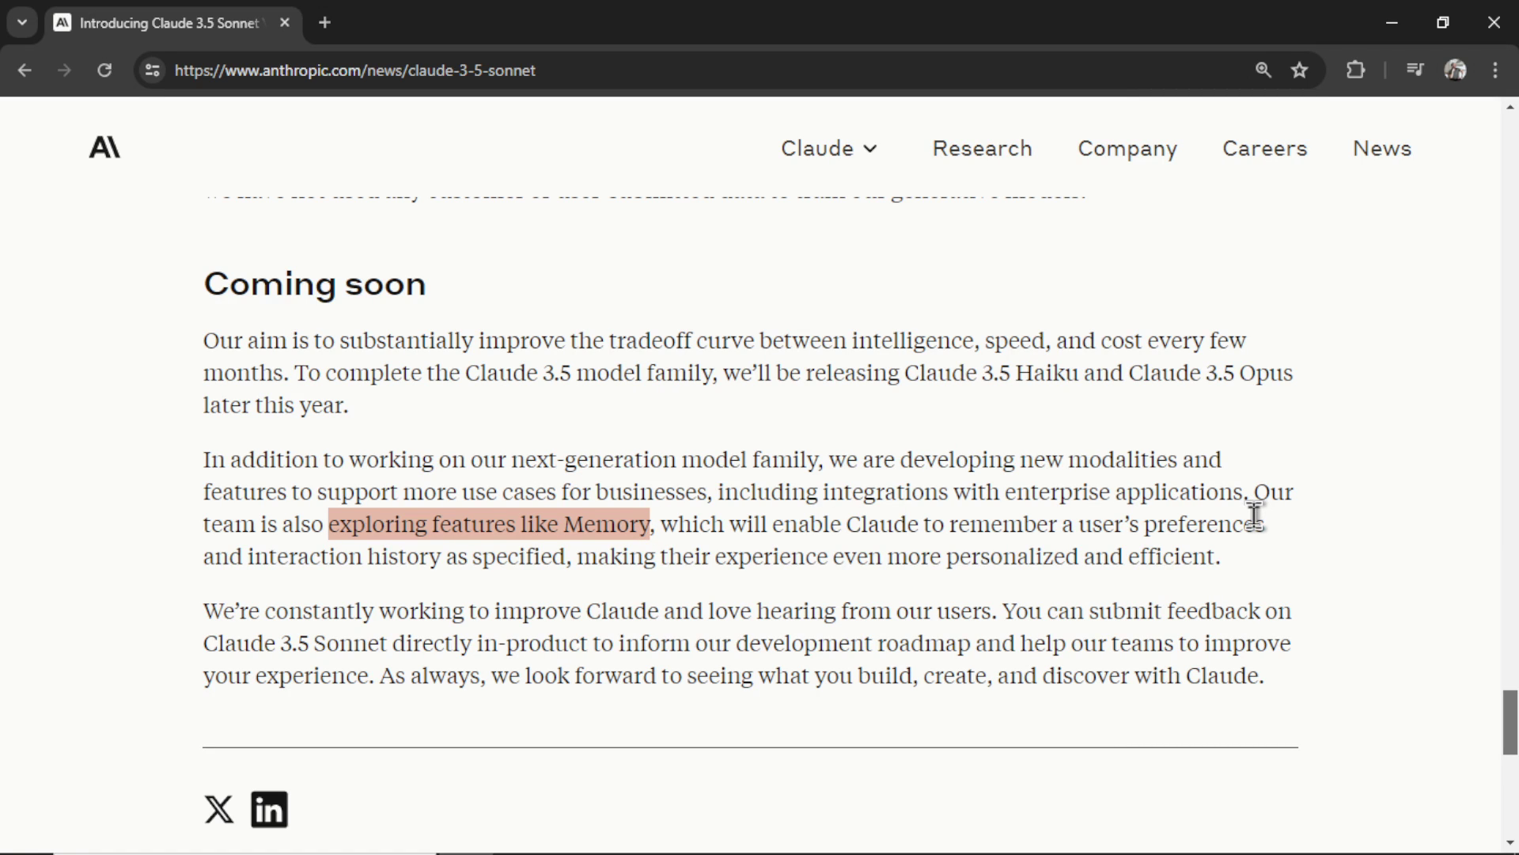
scroll(1055, 519, down, 1)
drag(1003, 536, 1261, 532)
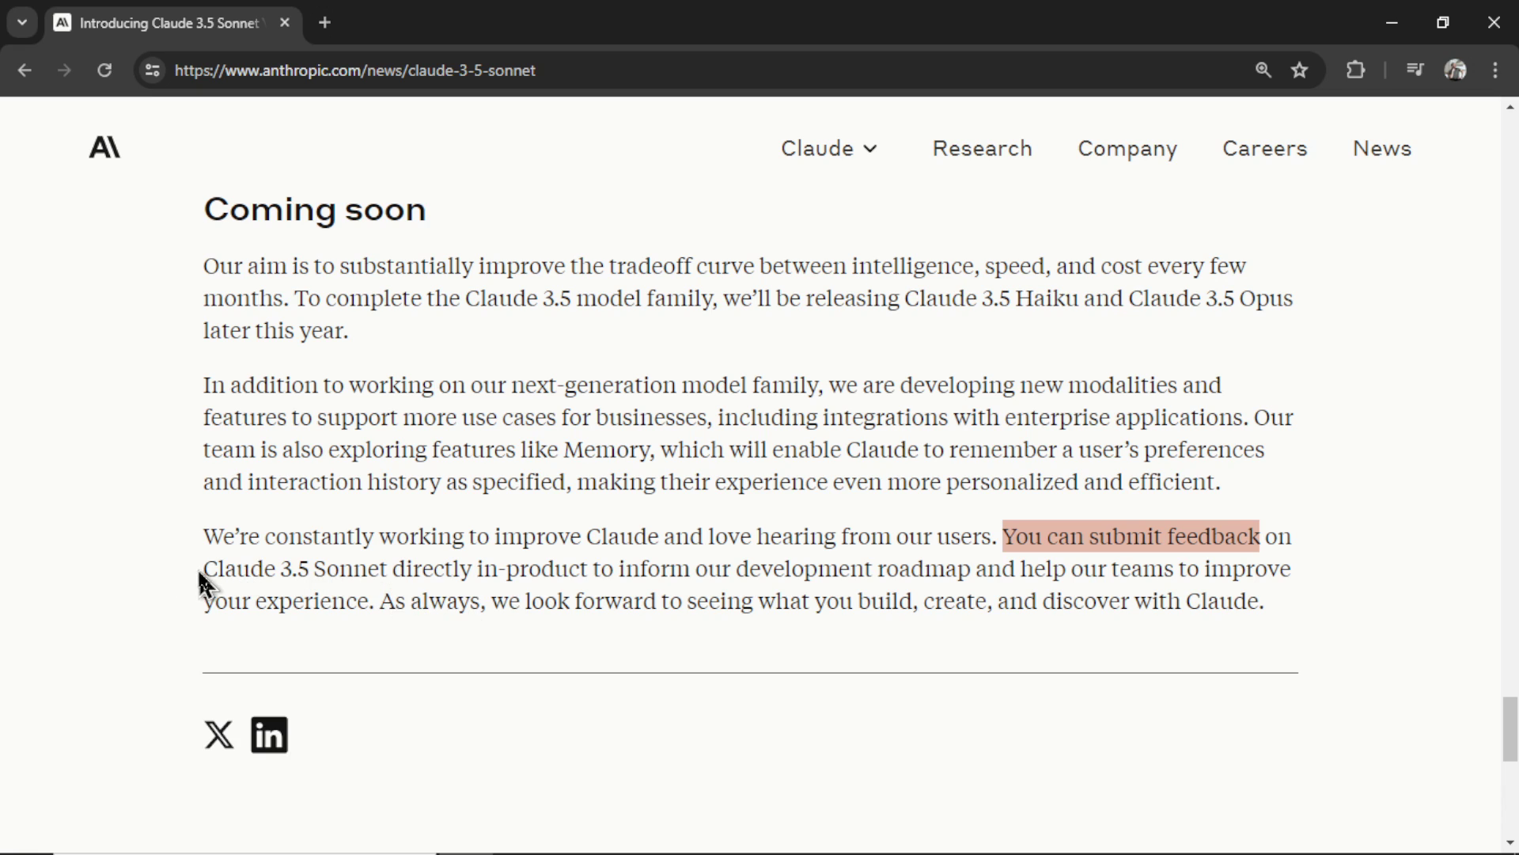
drag(202, 571, 387, 569)
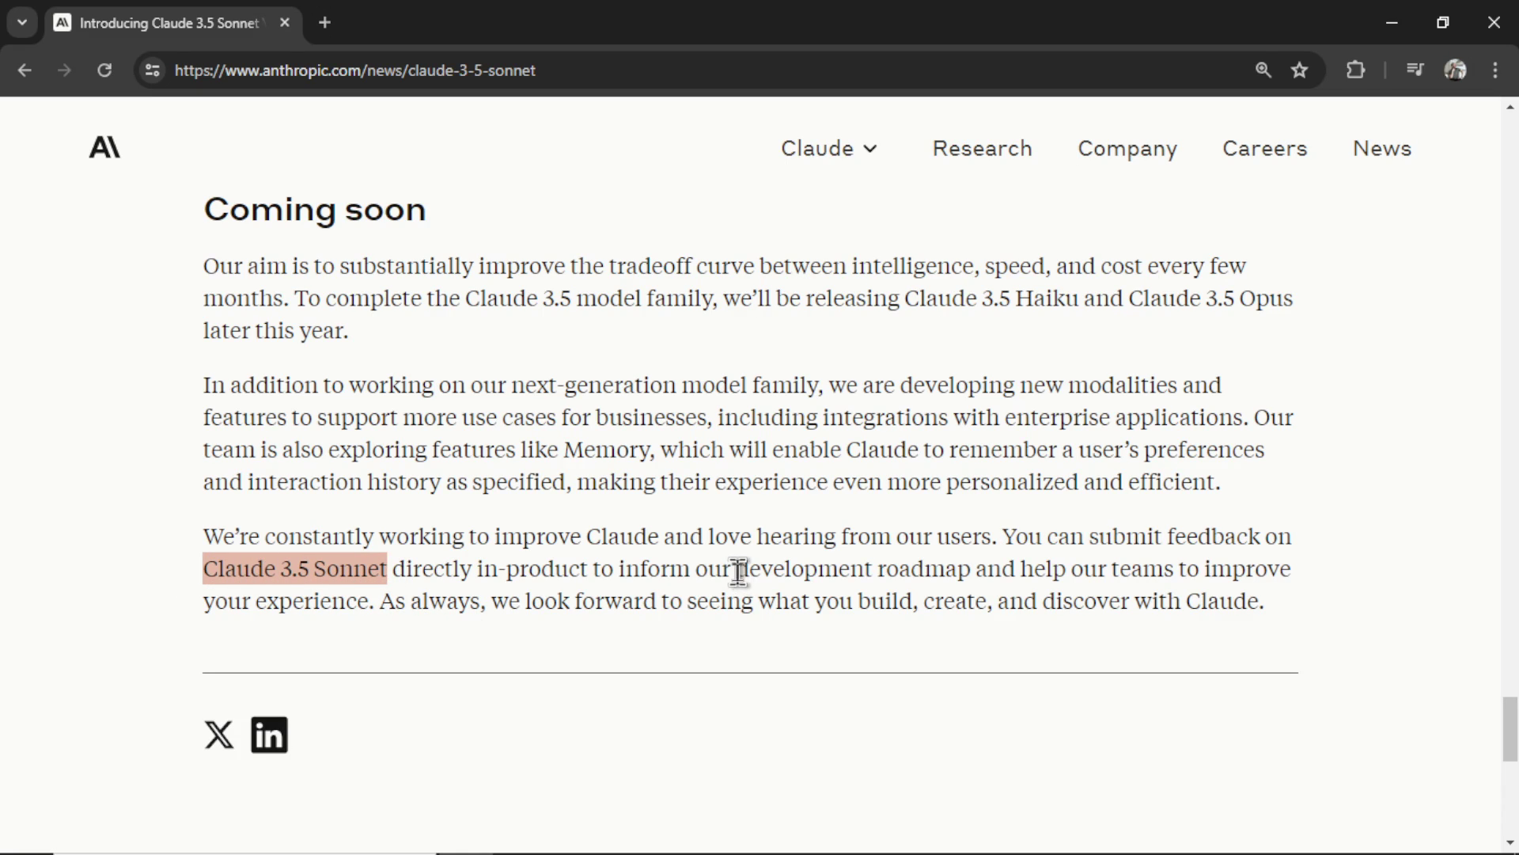
drag(736, 570, 971, 570)
click(1359, 507)
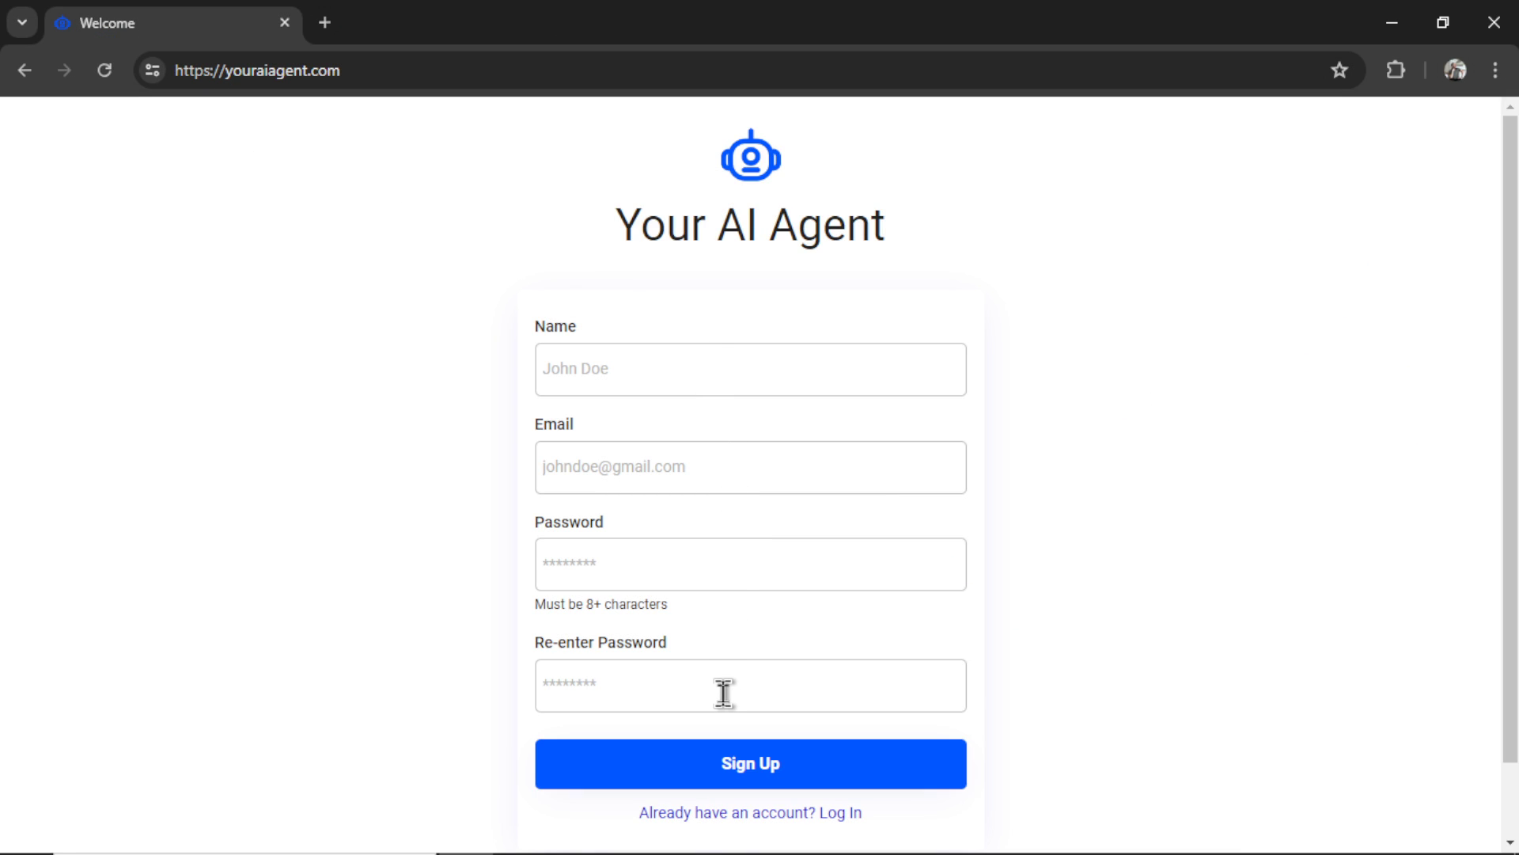
Get past sign-up to the Connections page and choose the WordPress.org platform
click(766, 771)
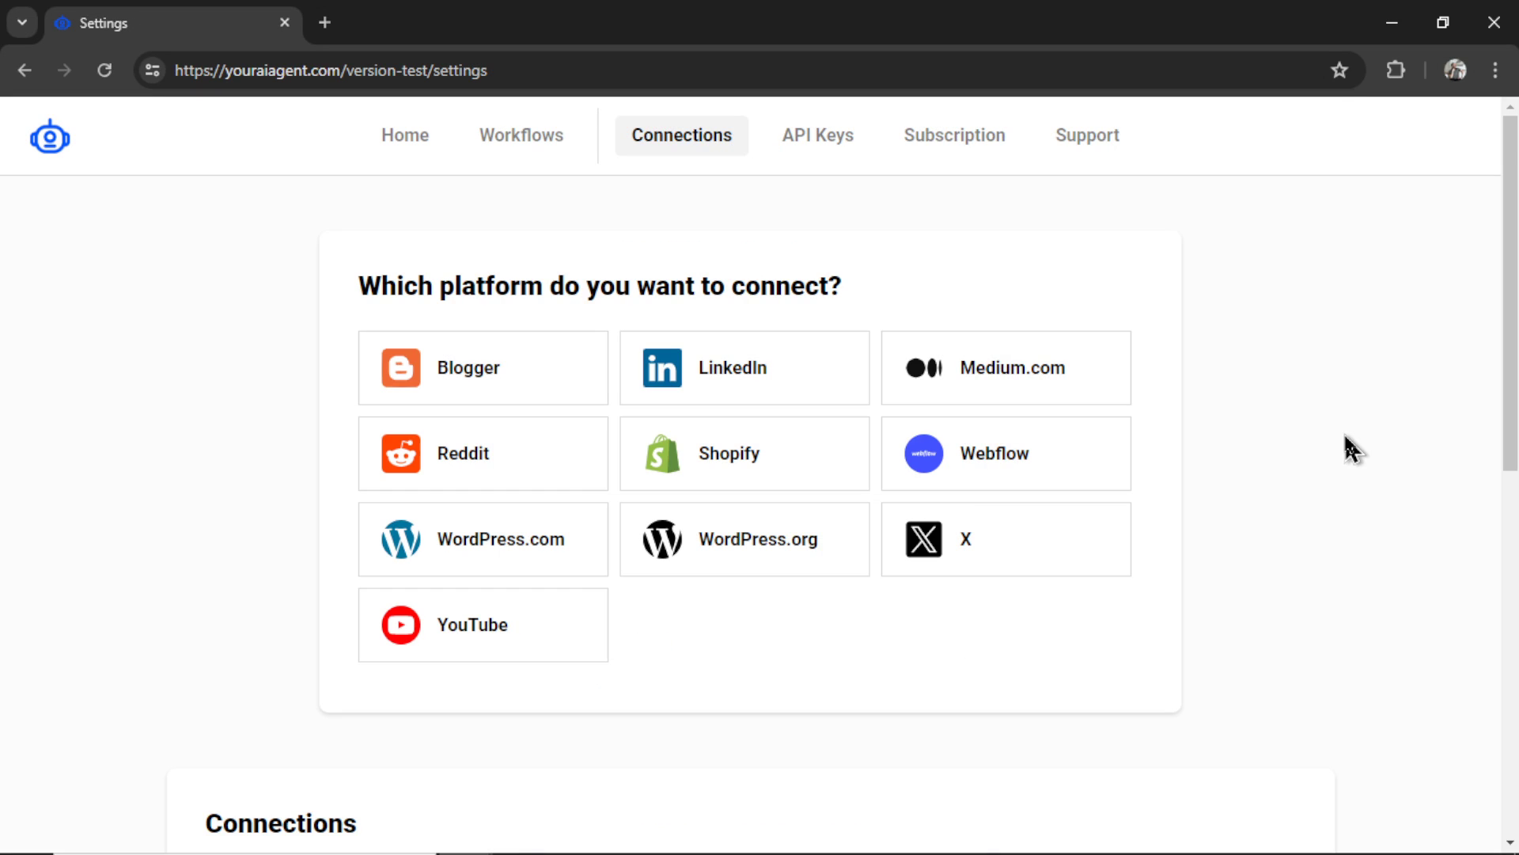
click(773, 563)
Name the connection 'My WordPress Website', paste bookgen.xyz as its URL, and return to the dashboard
click(837, 432)
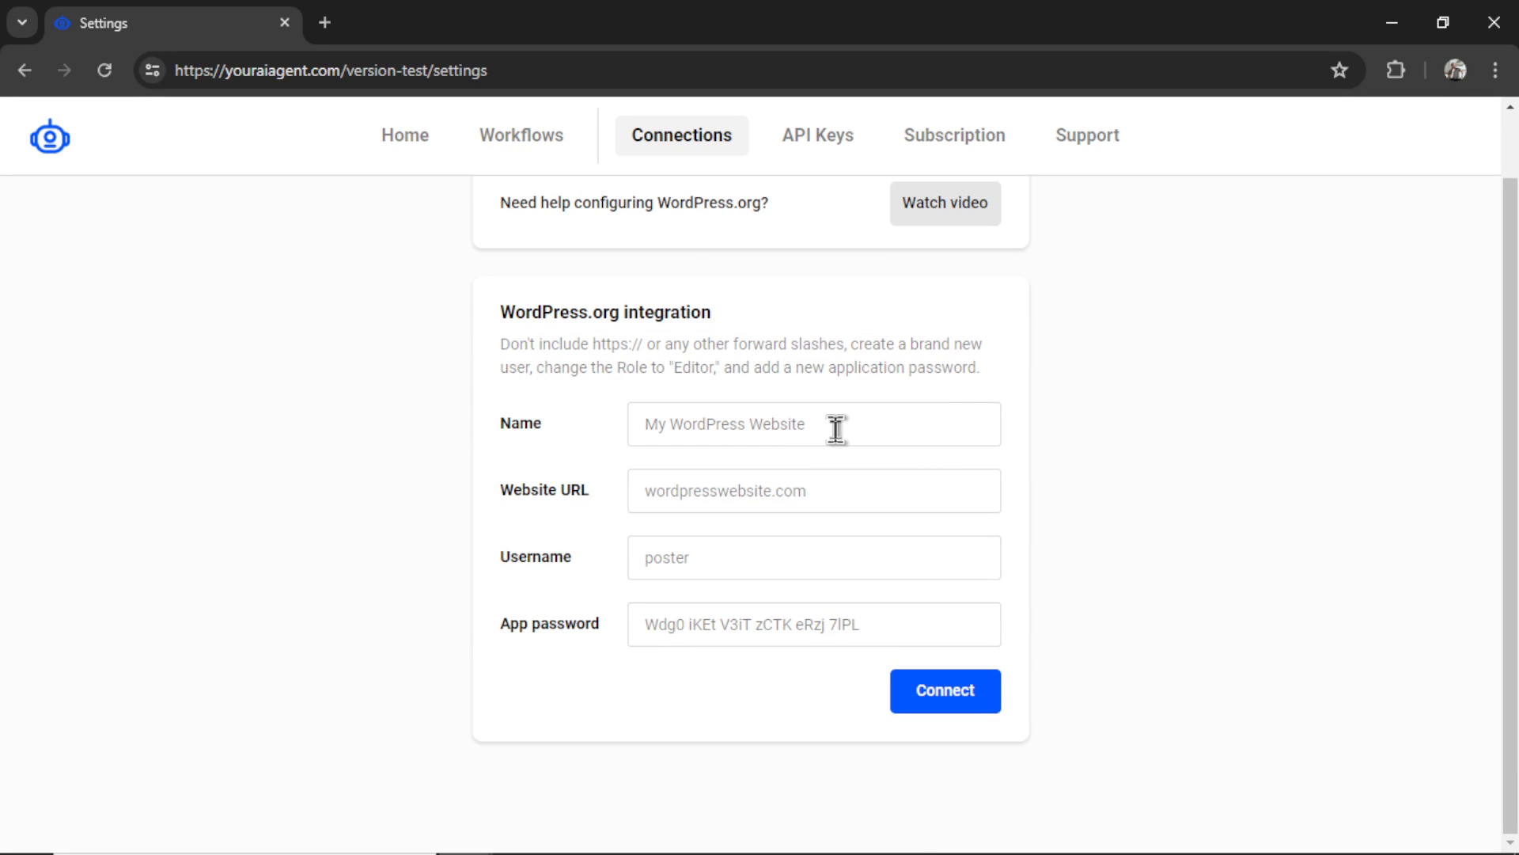
text(My WordPress Website)
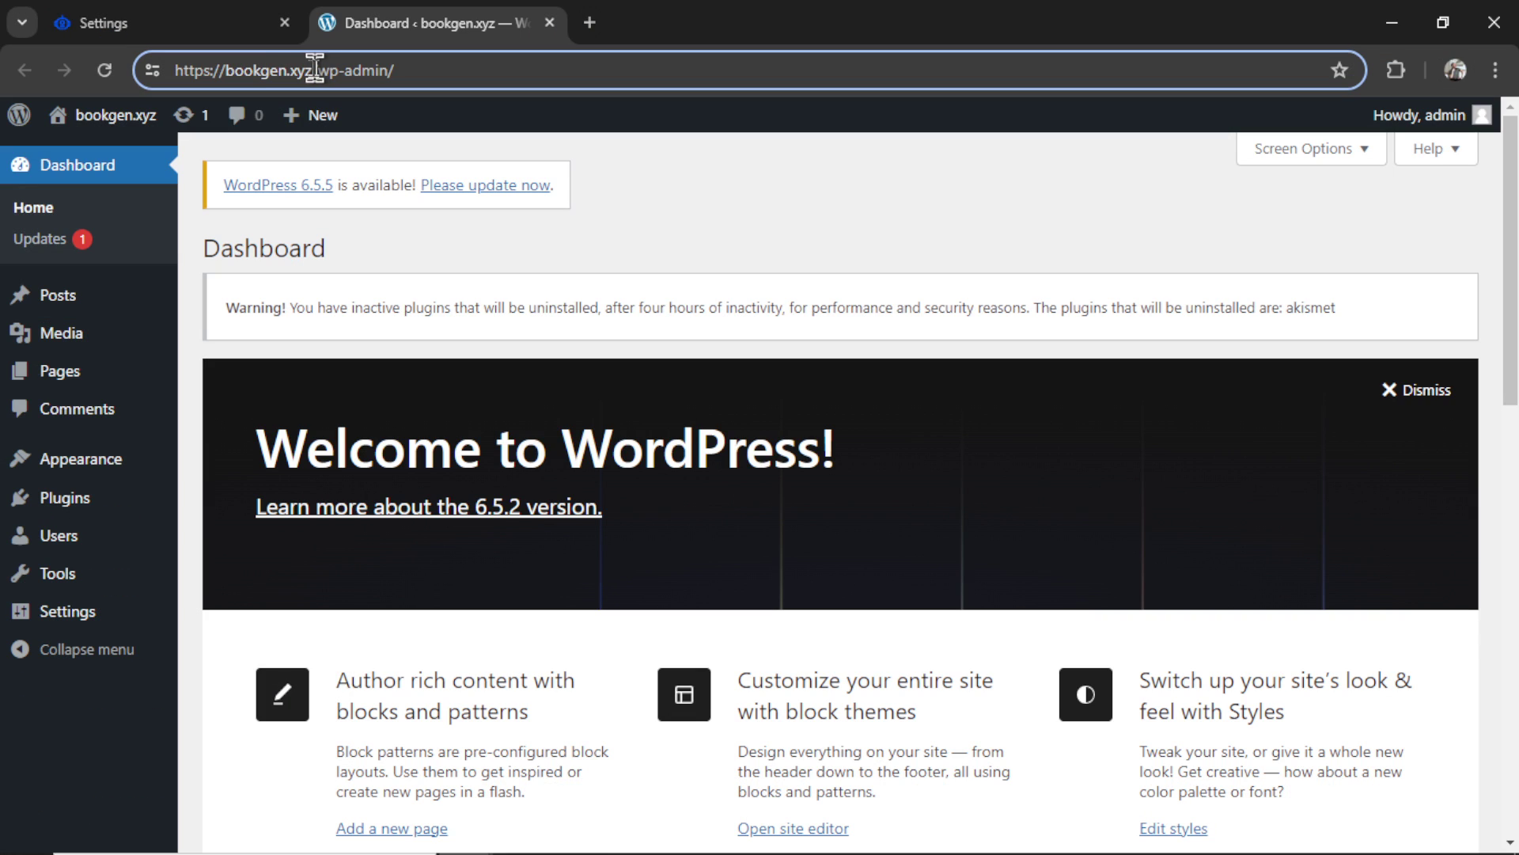
drag(313, 70, 226, 69)
key(ctrl+c)
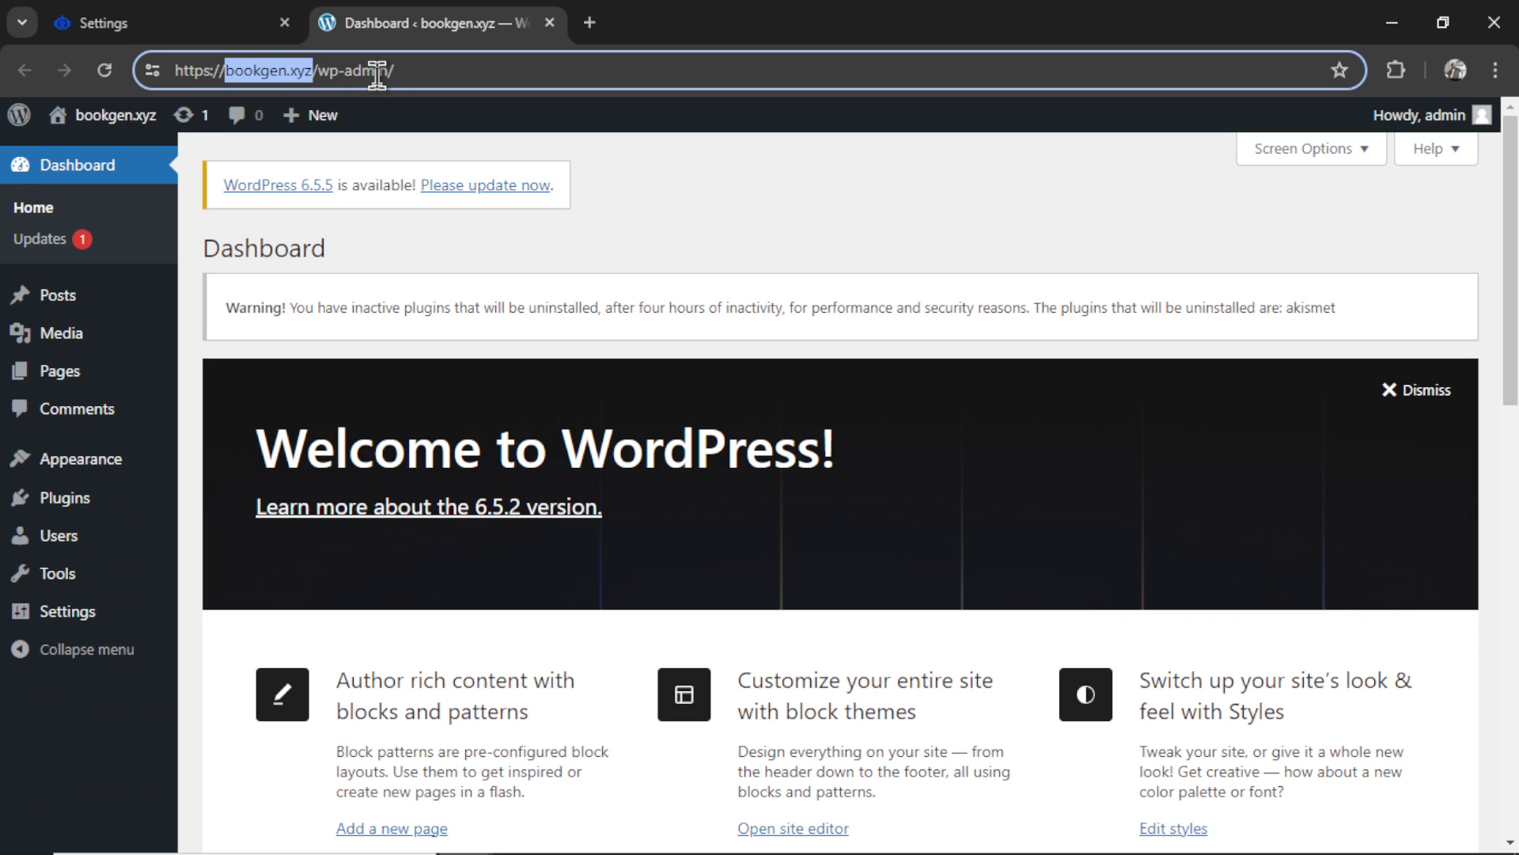
click(107, 22)
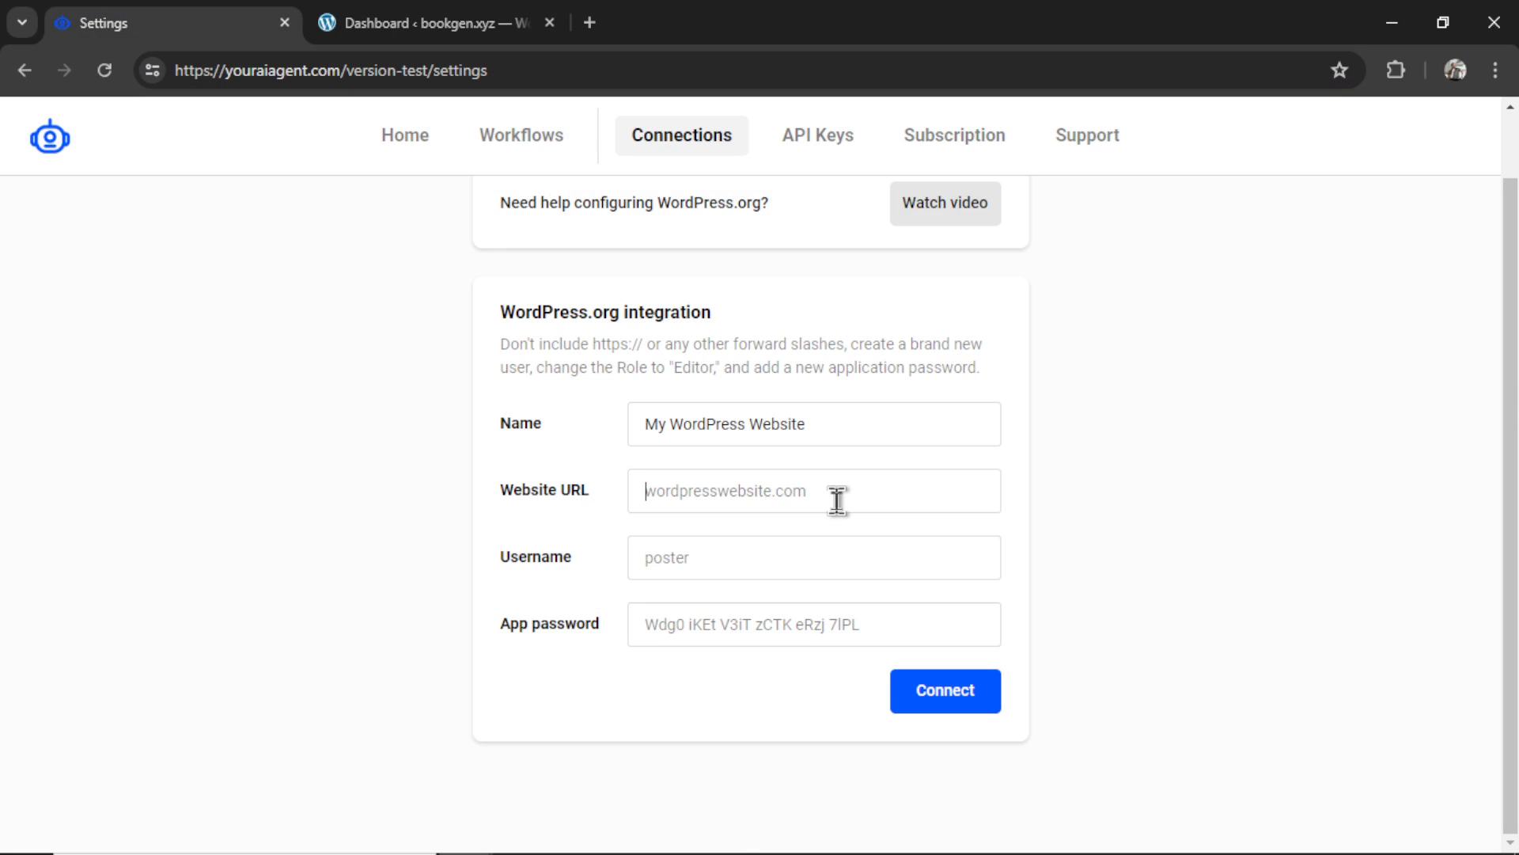
key(ctrl+v)
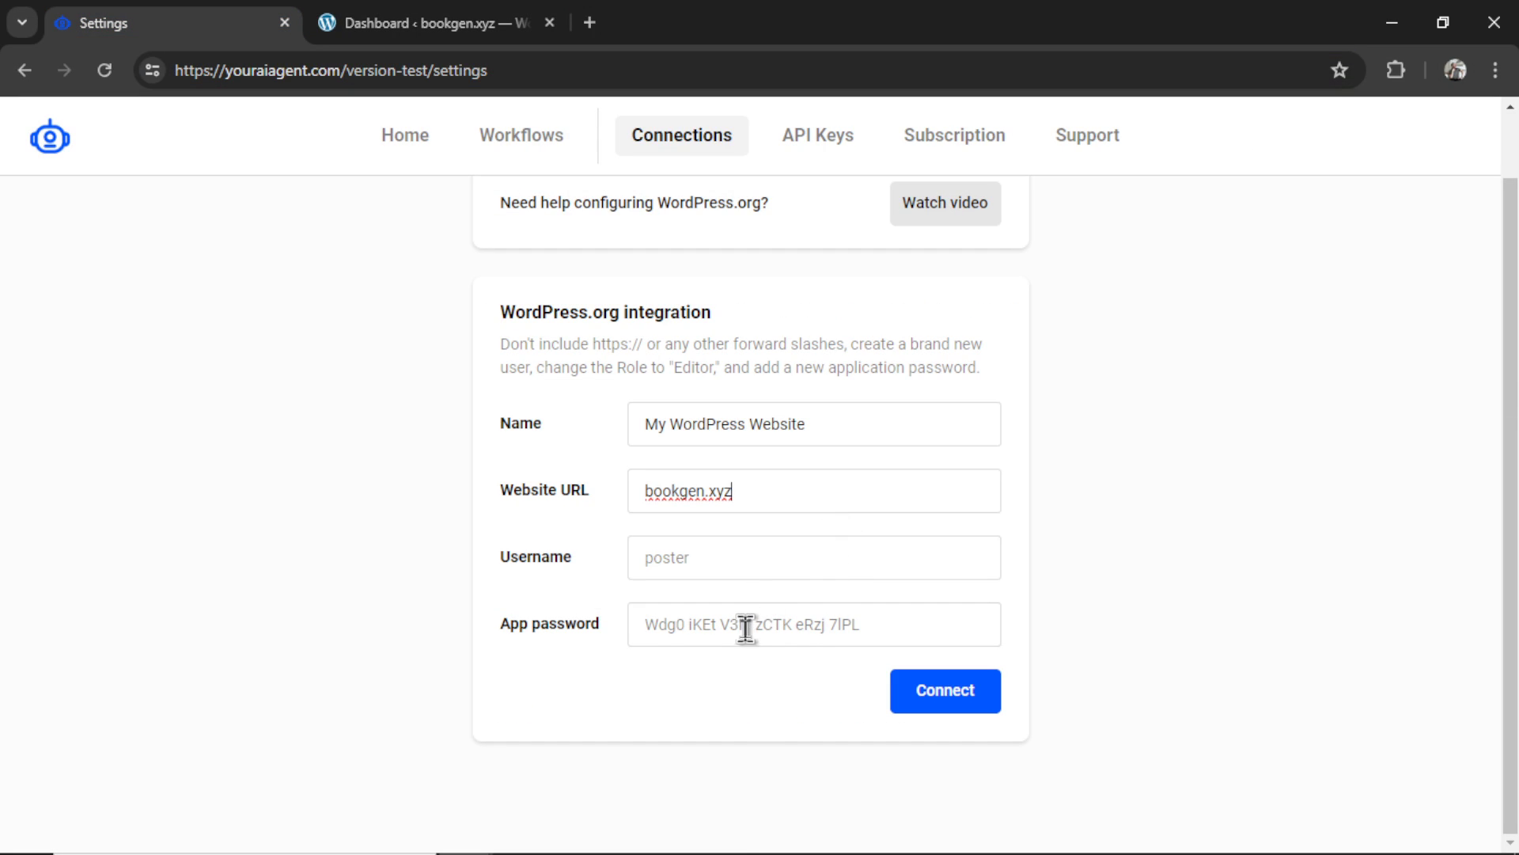
key(ctrl+Tab)
Create a new WordPress user with the pasted e-mail address and the Editor role
click(73, 539)
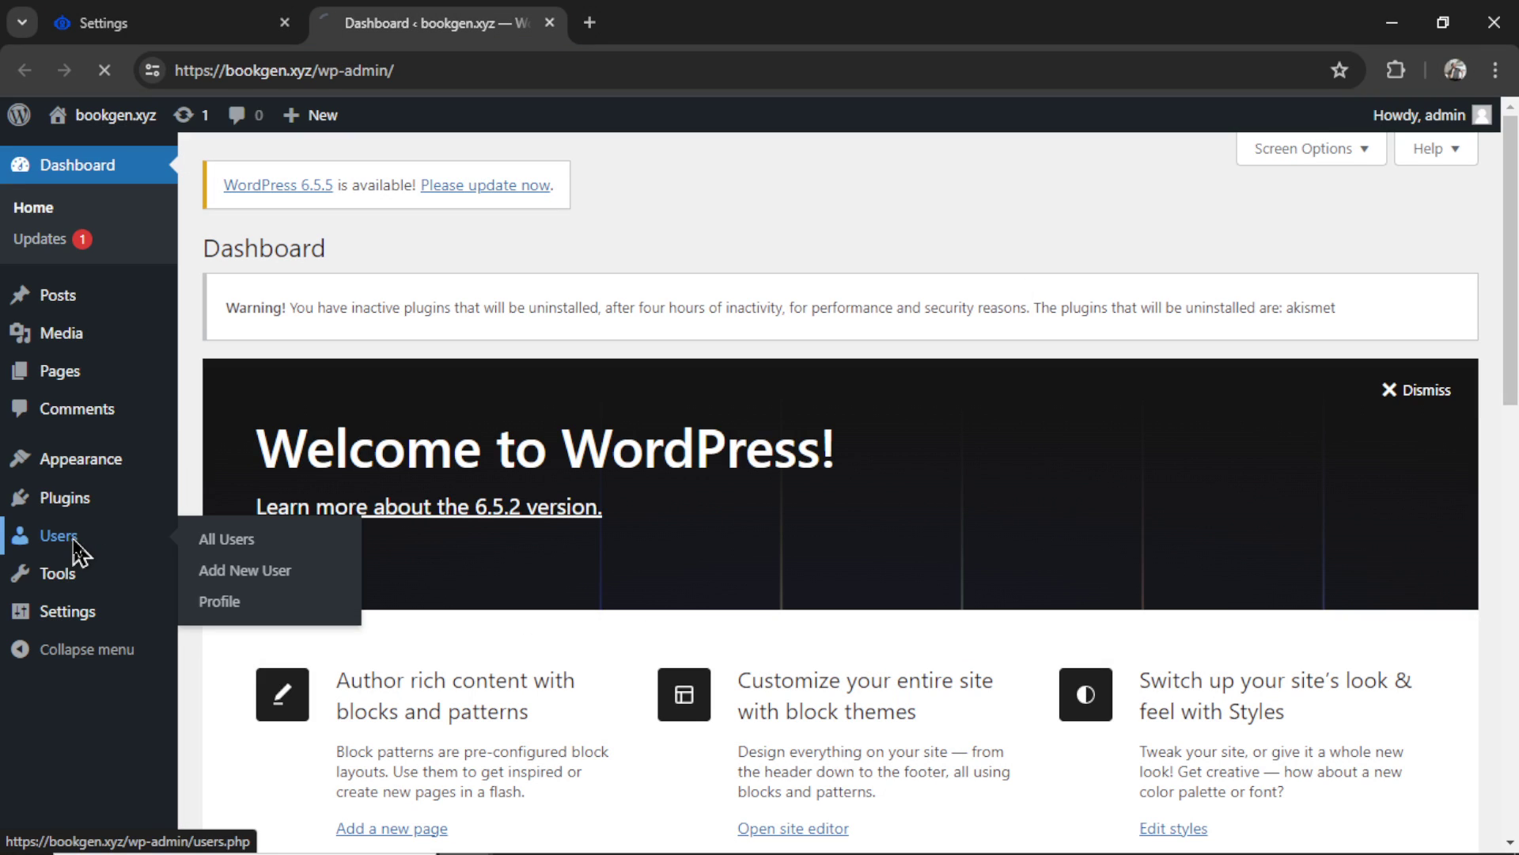
click(352, 251)
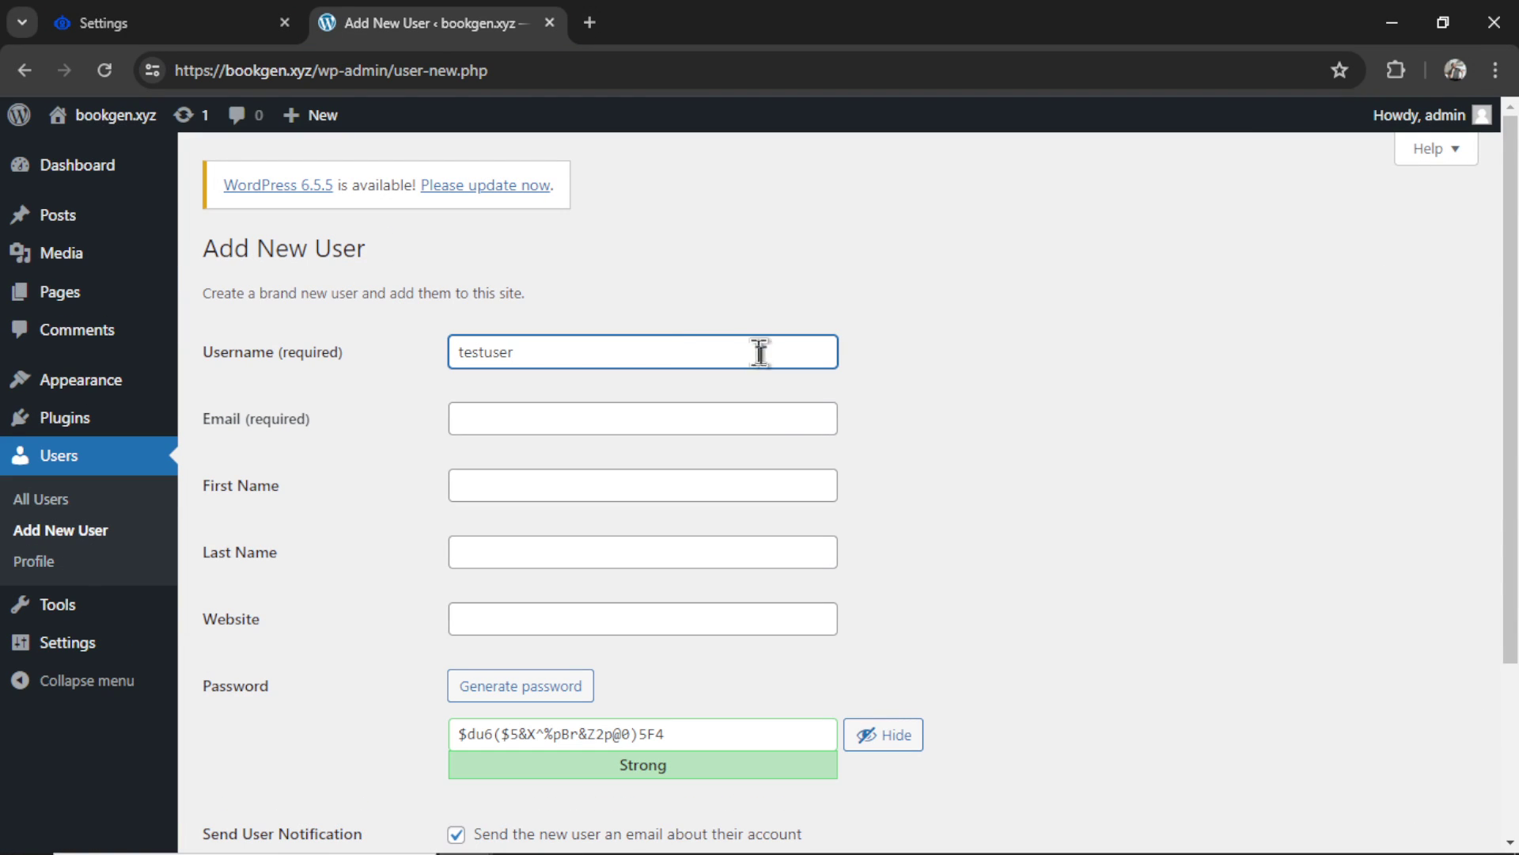
click(695, 417)
key(ctrl+v)
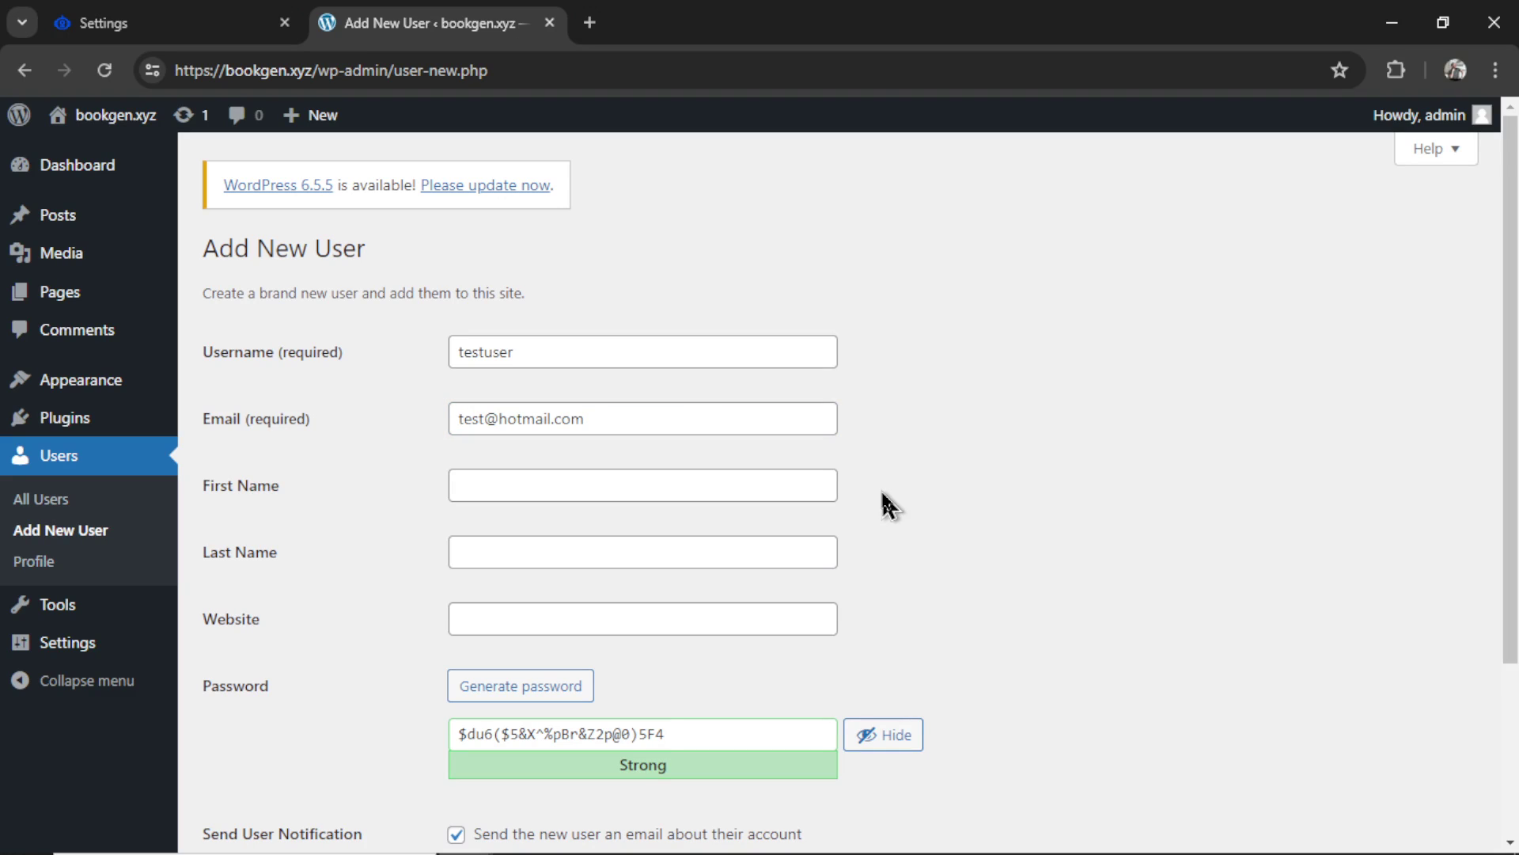
scroll(1515, 324, down, 3)
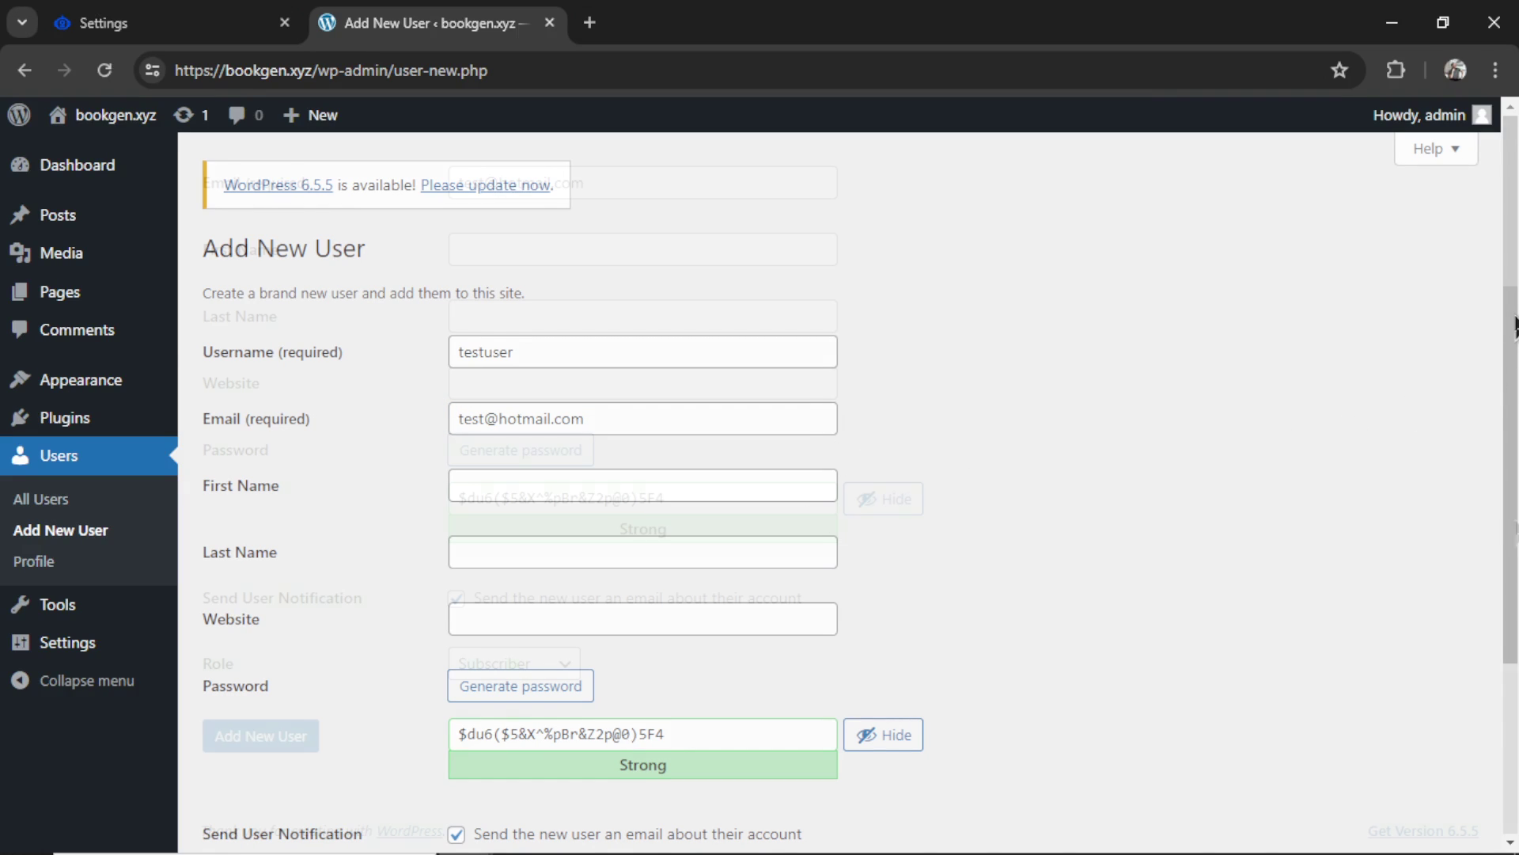
click(538, 670)
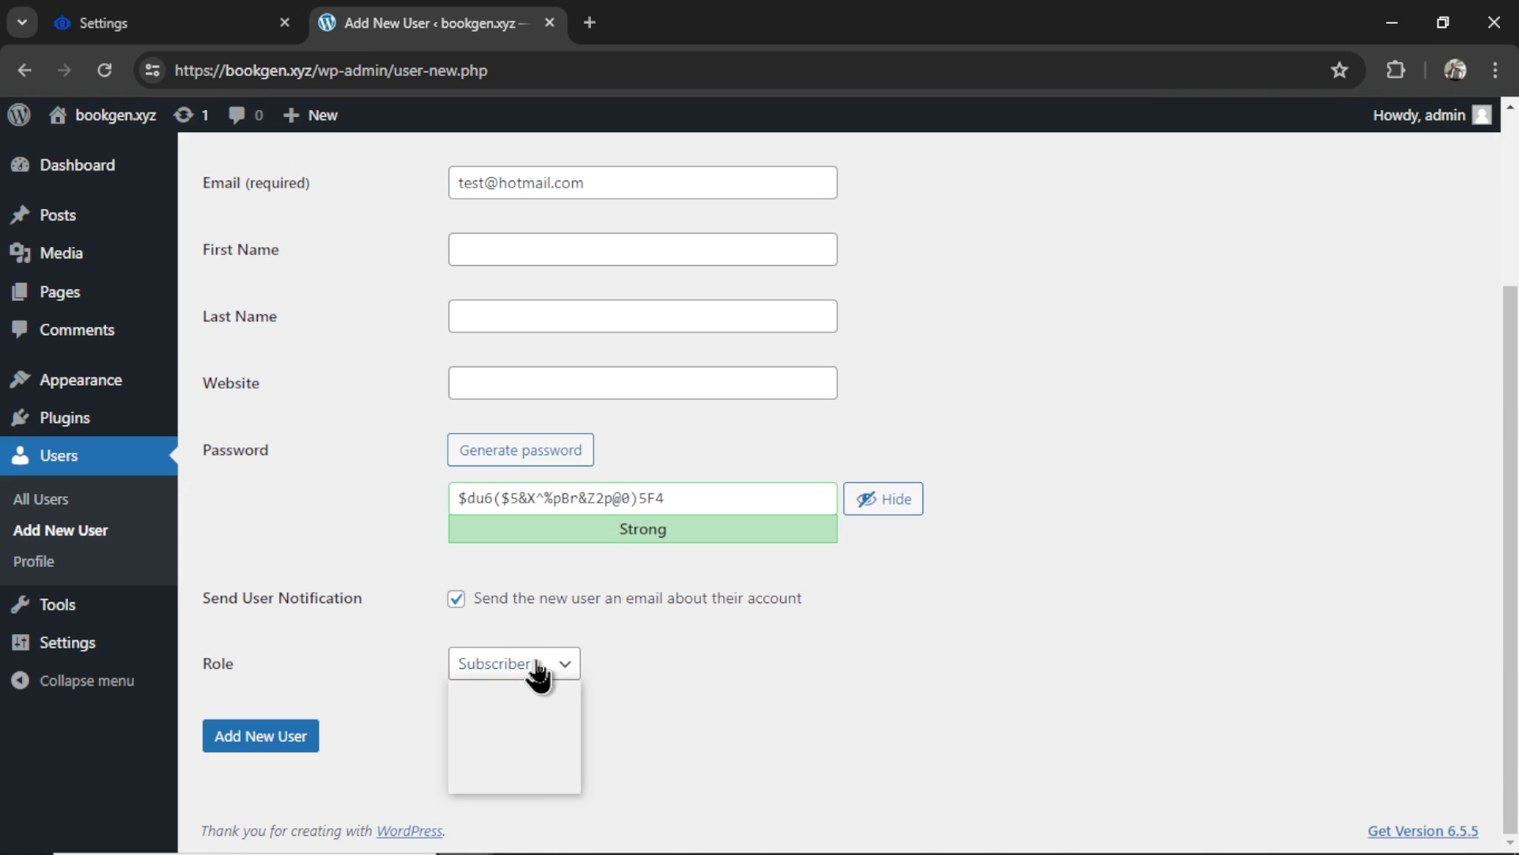
click(529, 760)
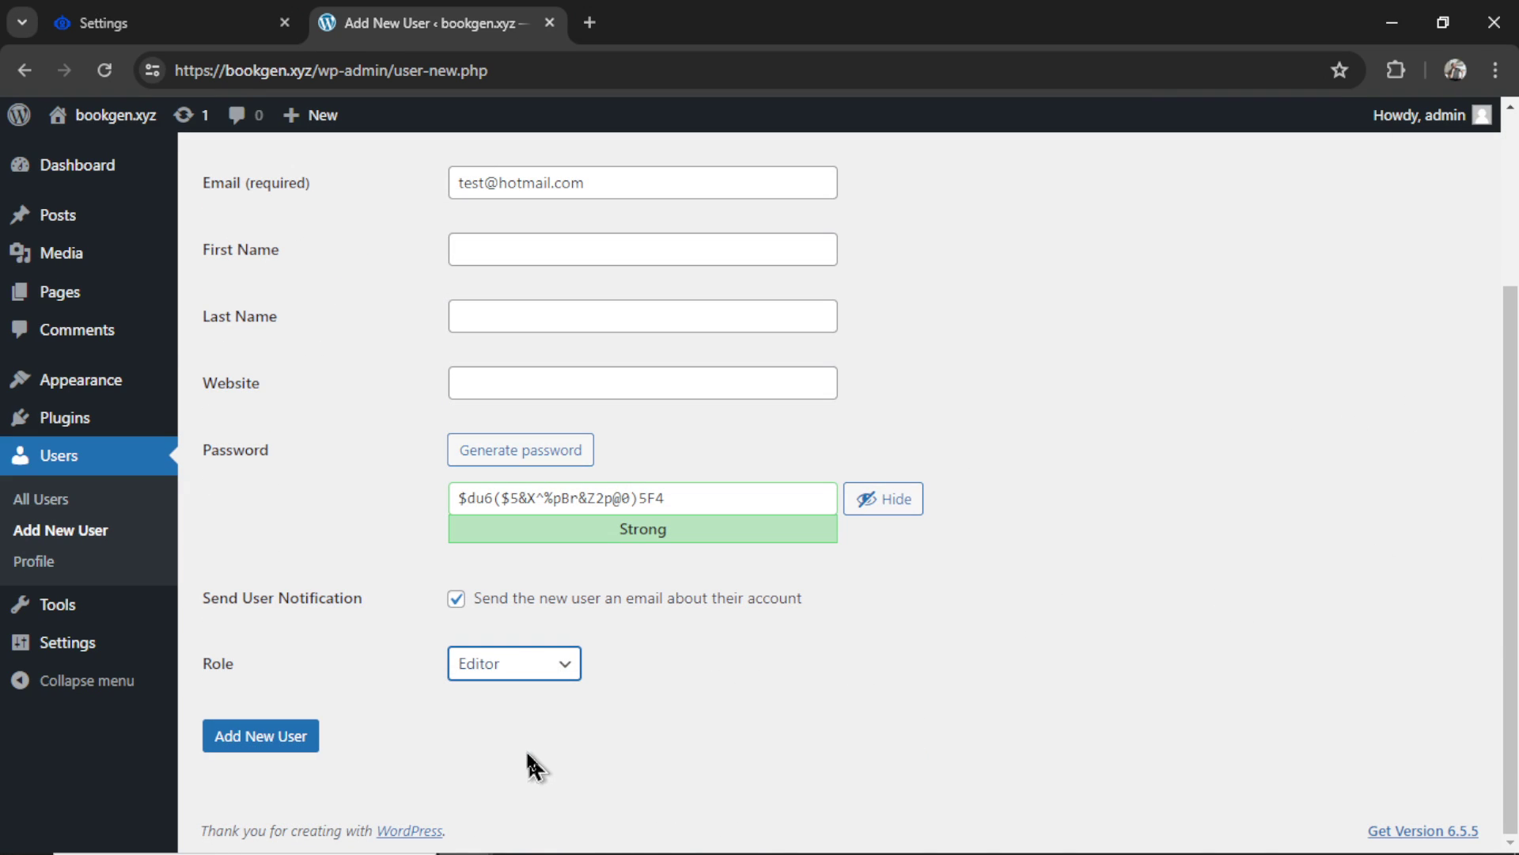
click(247, 738)
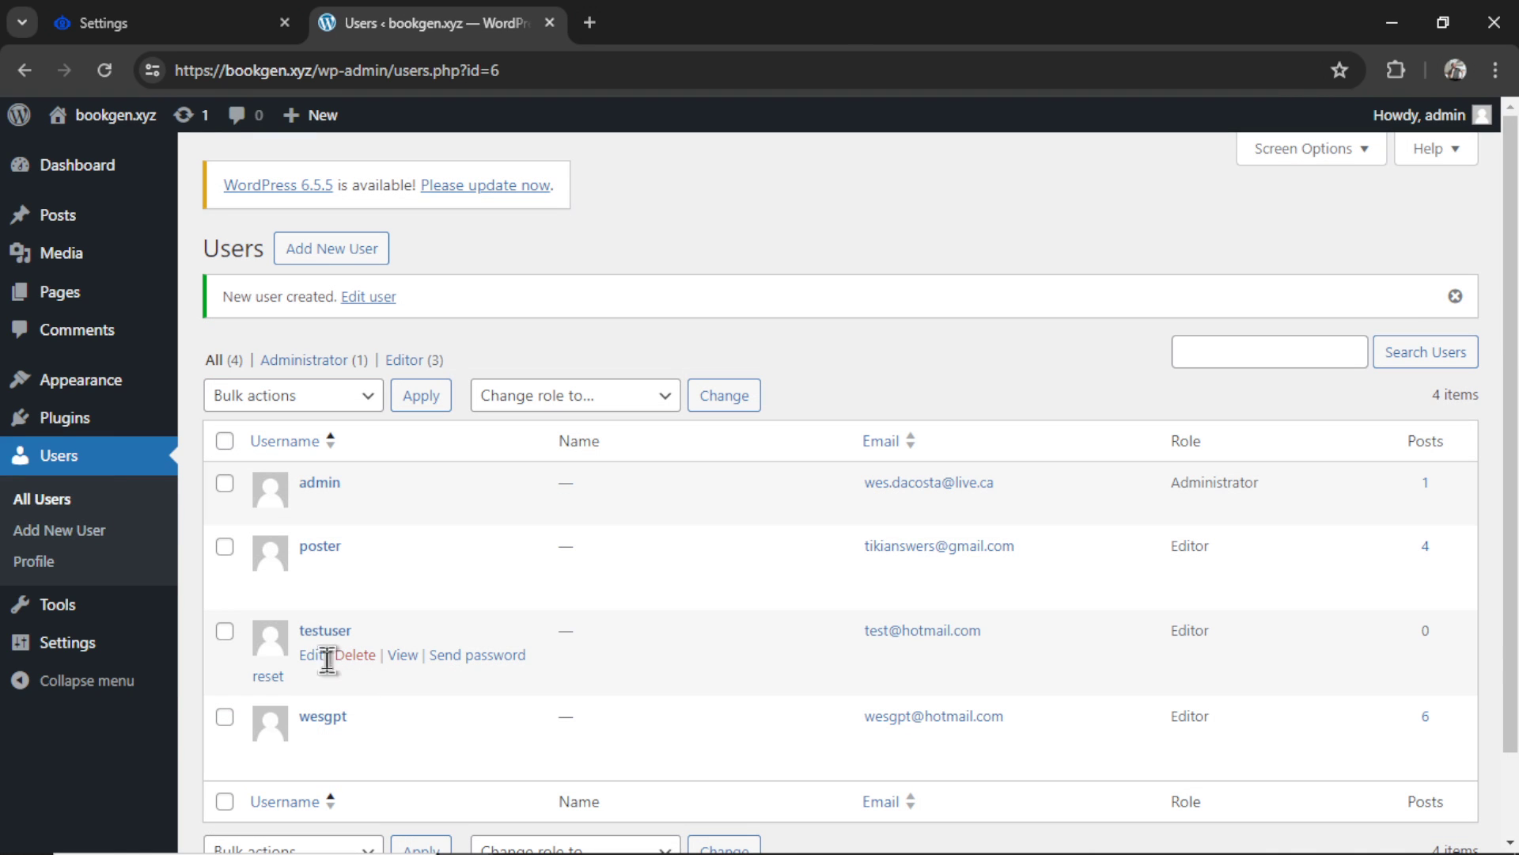
Generate an application password named 'dsladijasld' for the new user and copy it
click(312, 657)
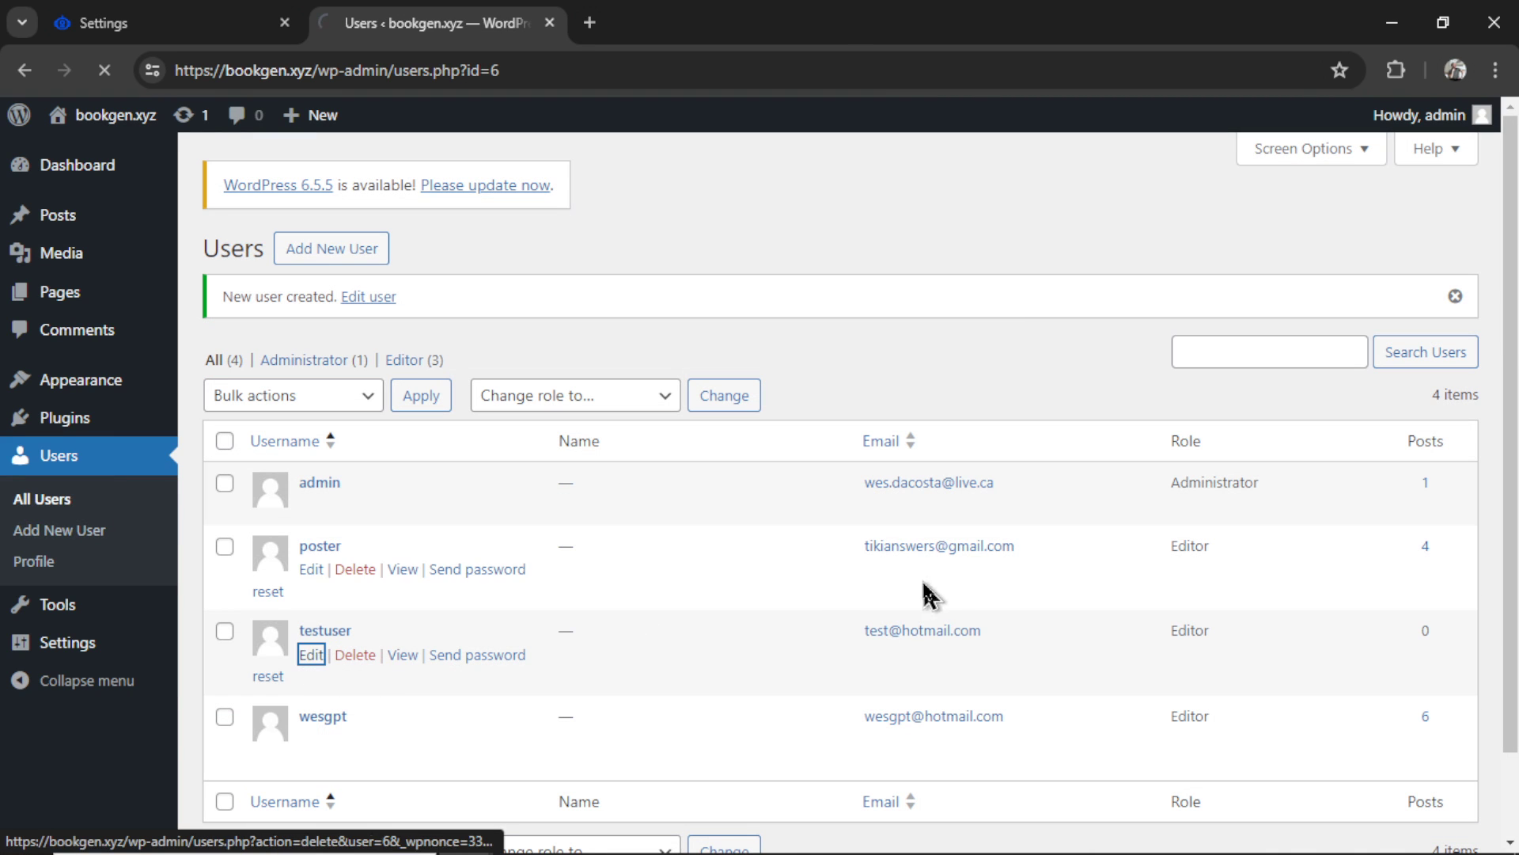
scroll(926, 594, down, 5)
scroll(1351, 698, down, 15)
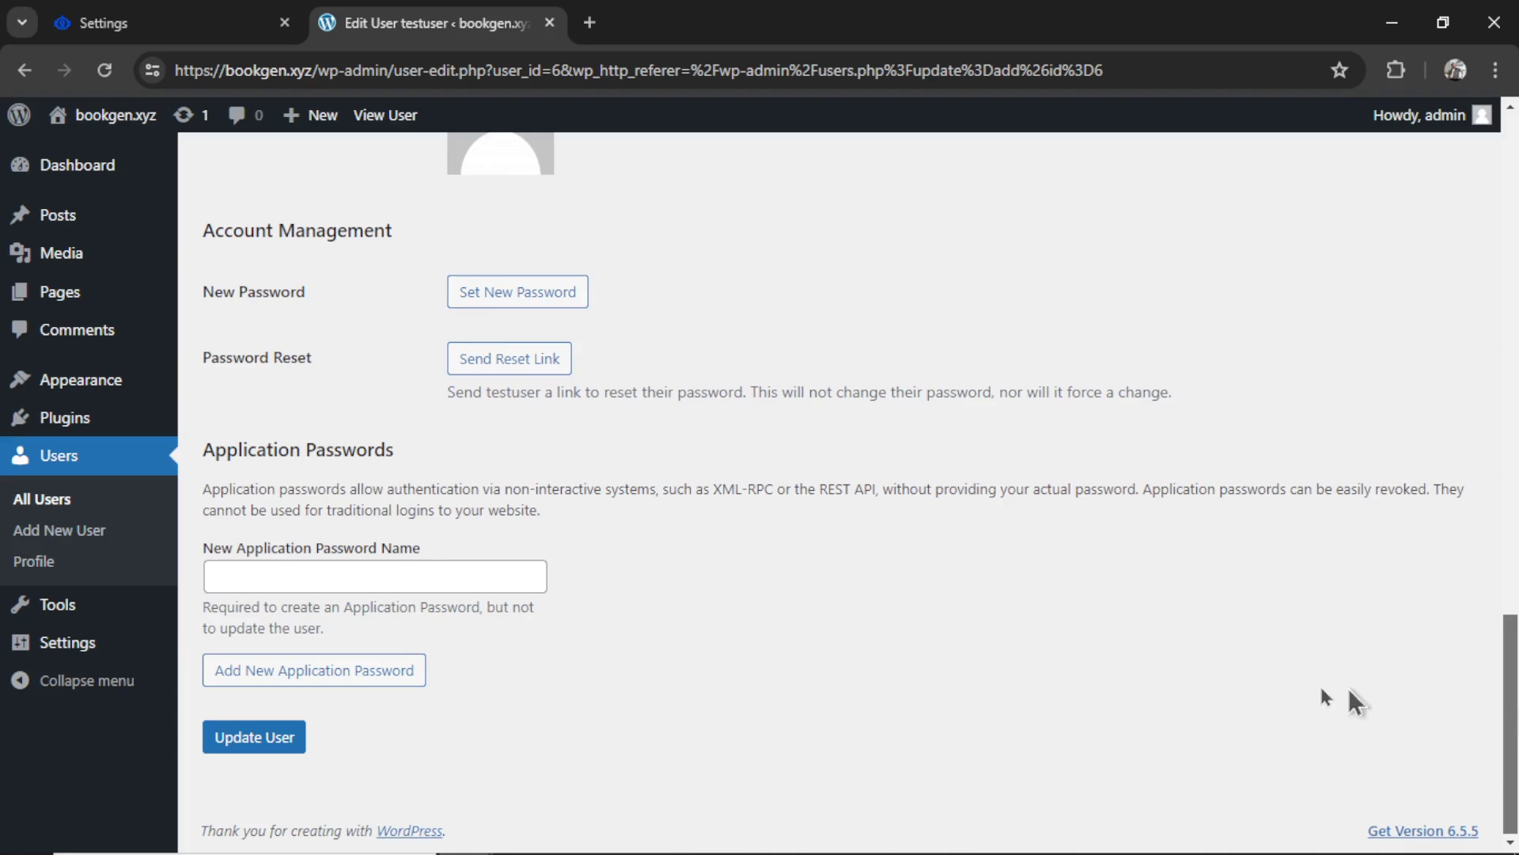
click(417, 582)
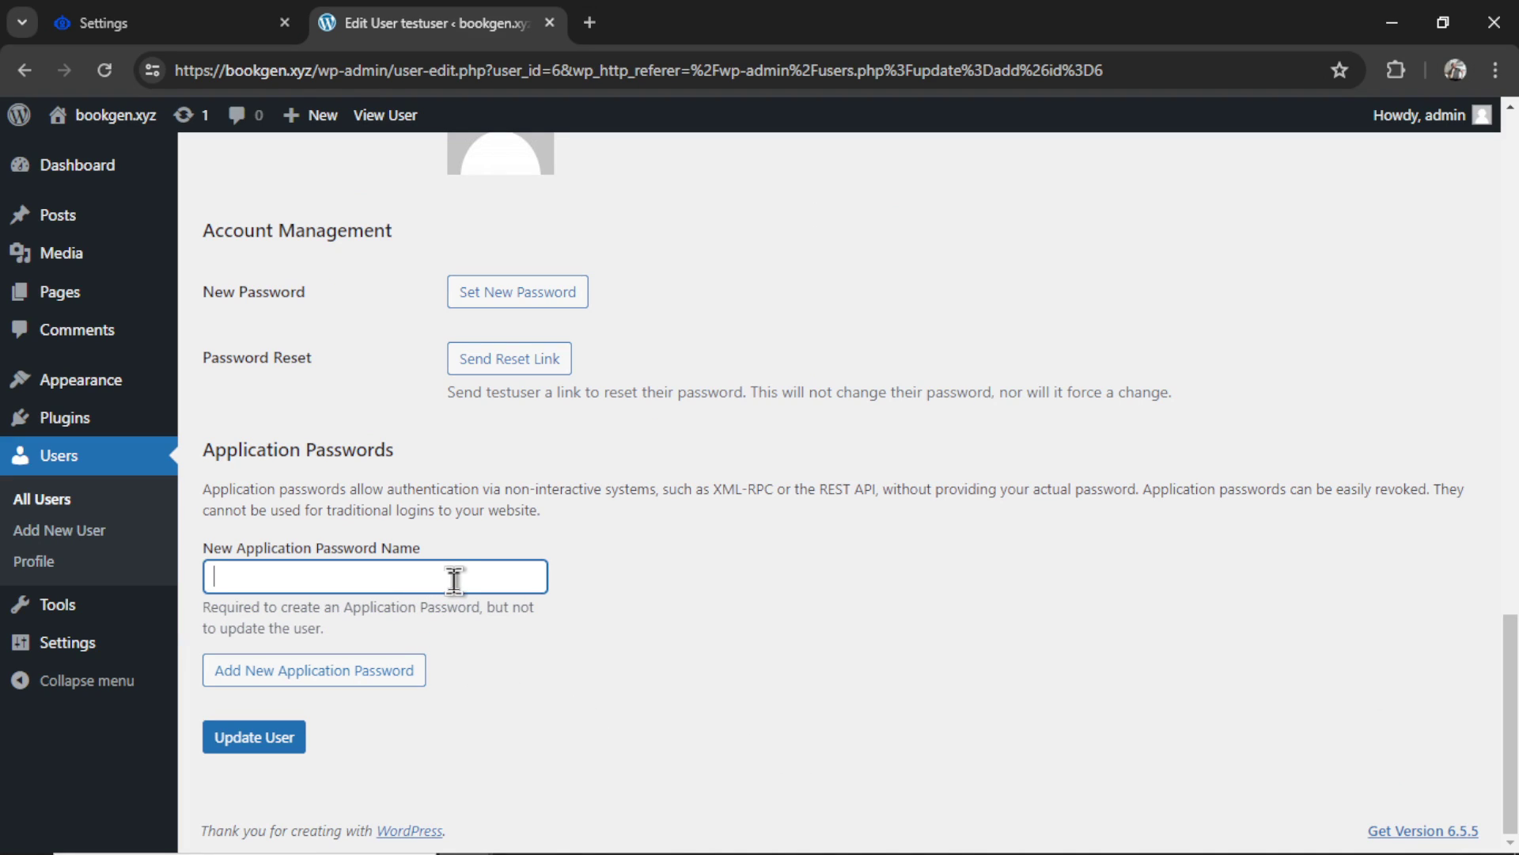
text(dsladijasld)
click(385, 679)
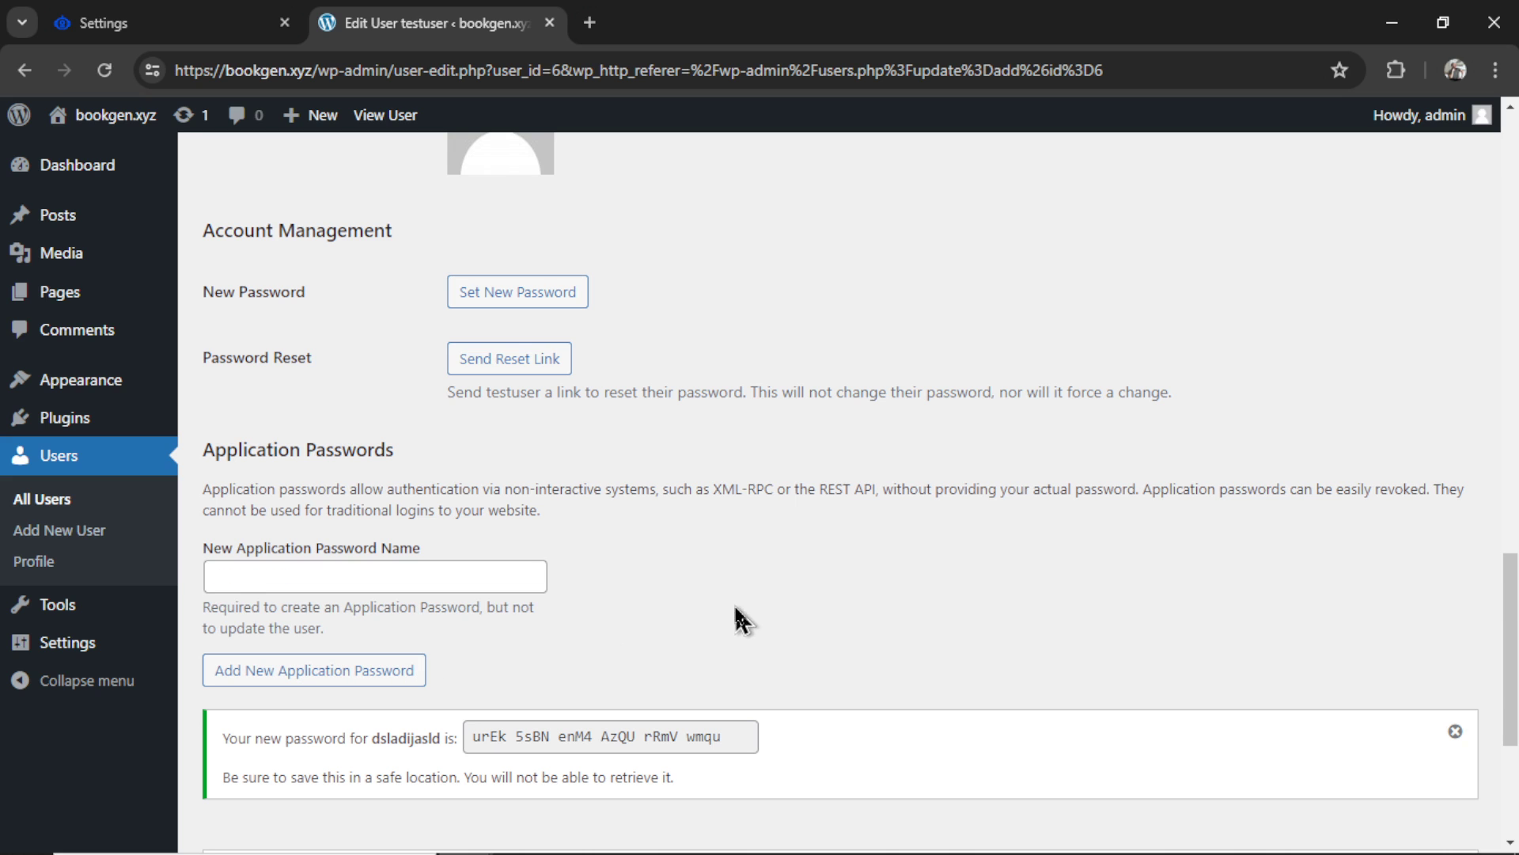
scroll(744, 602, down, 1)
click(626, 665)
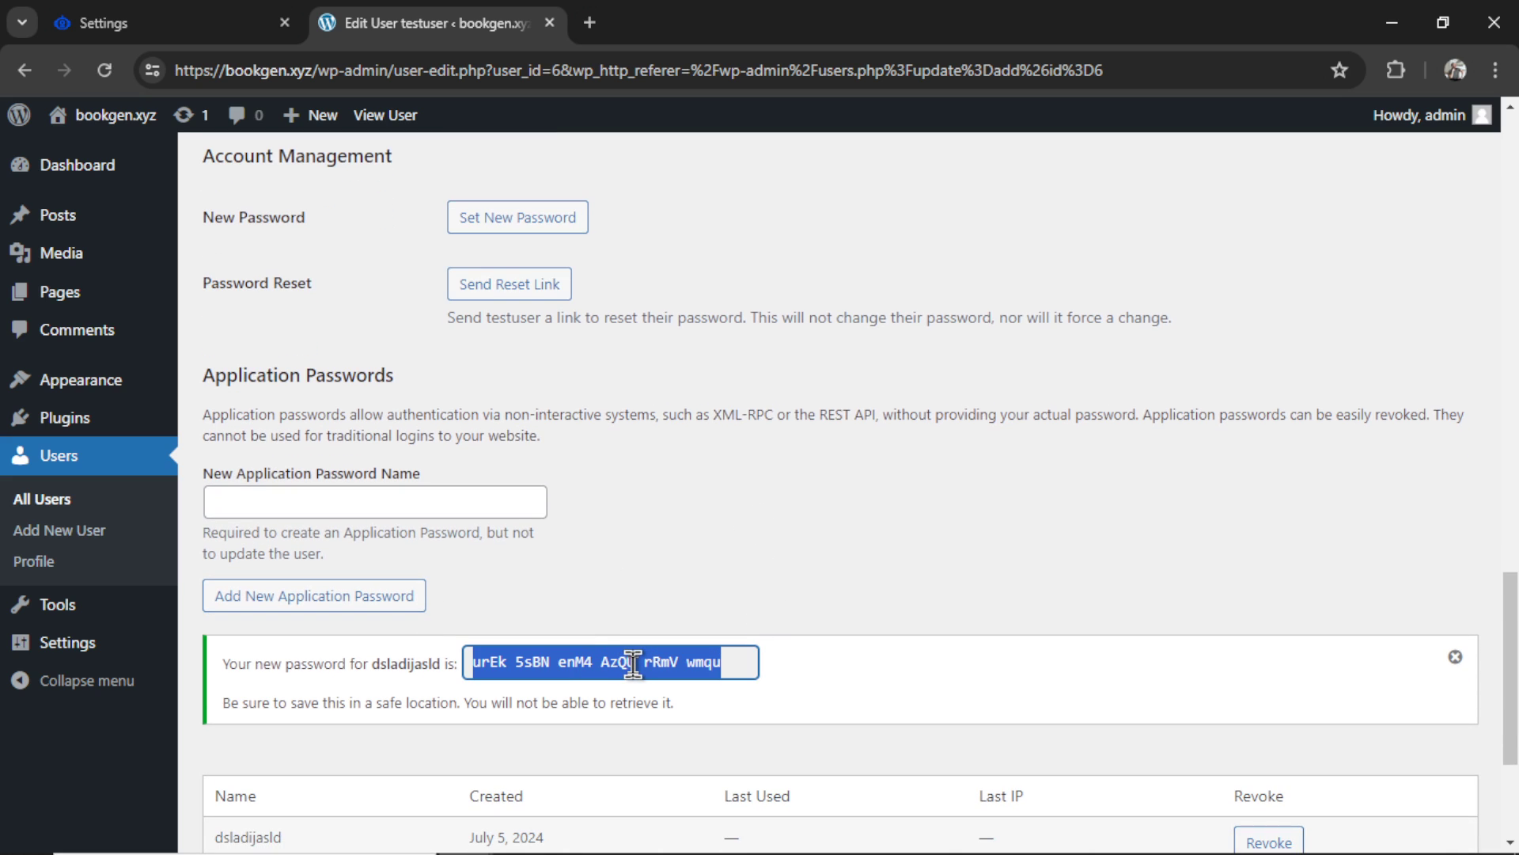
key(ctrl+c)
key(ctrl+Page_Up)
Connect the WordPress site using username 'testuser' and the pasted application password, dismissing the confirmation
click(742, 630)
key(ctrl+v)
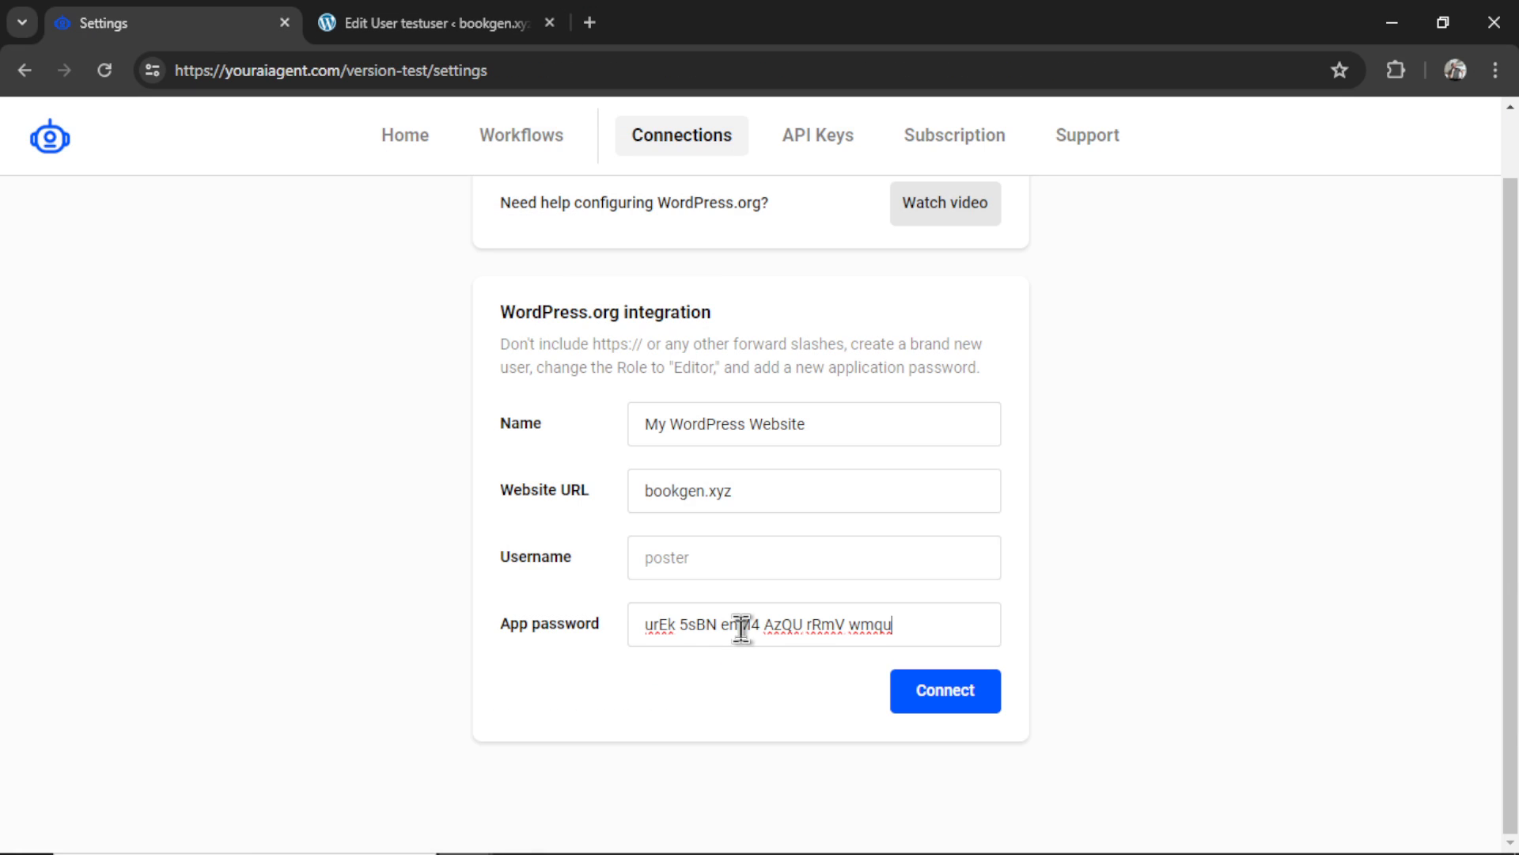
click(776, 570)
text(testuser)
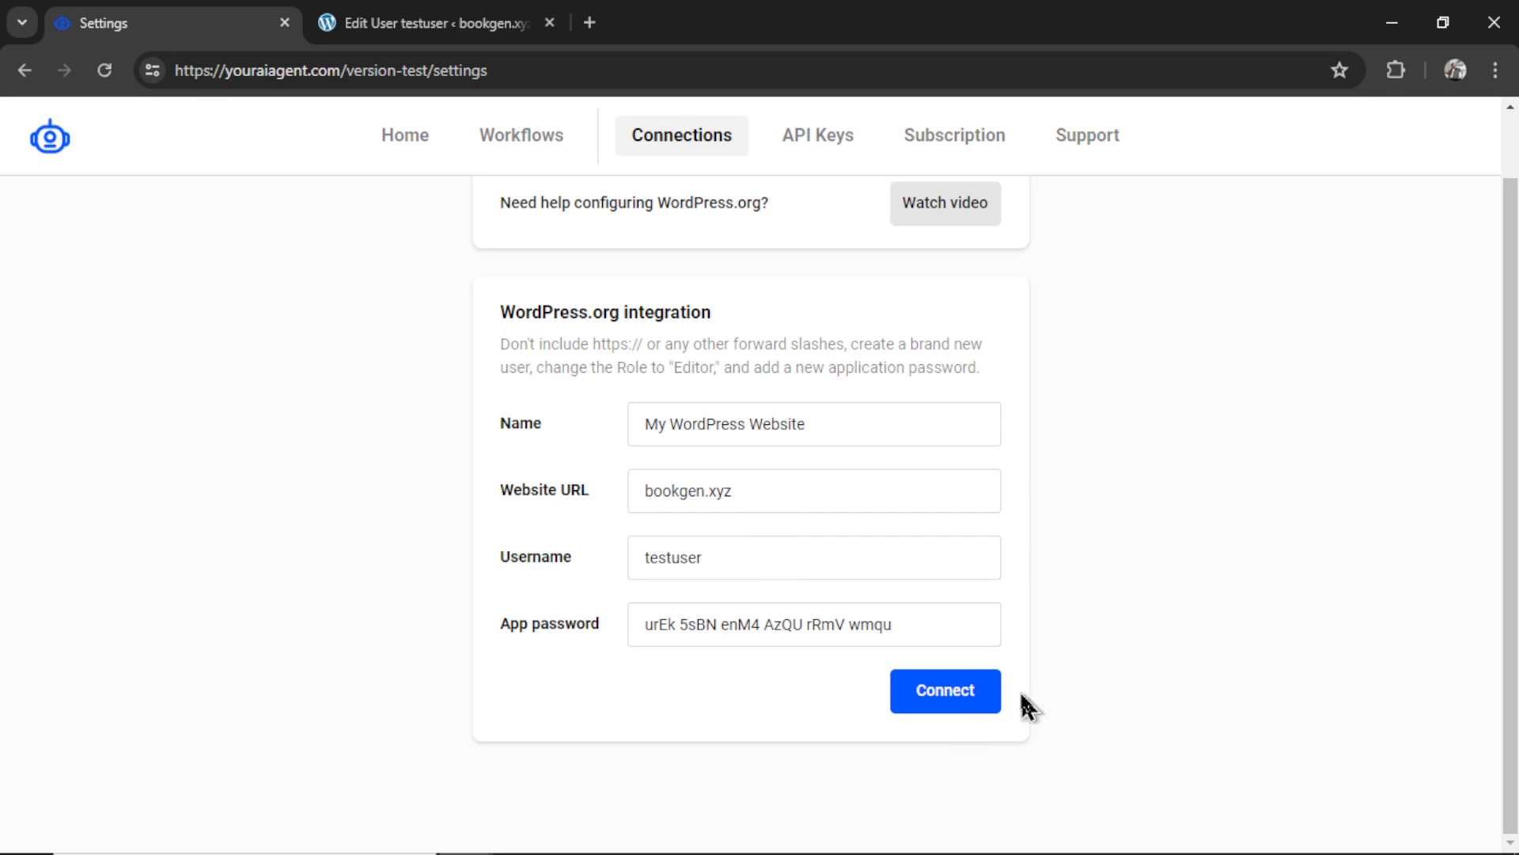
click(947, 703)
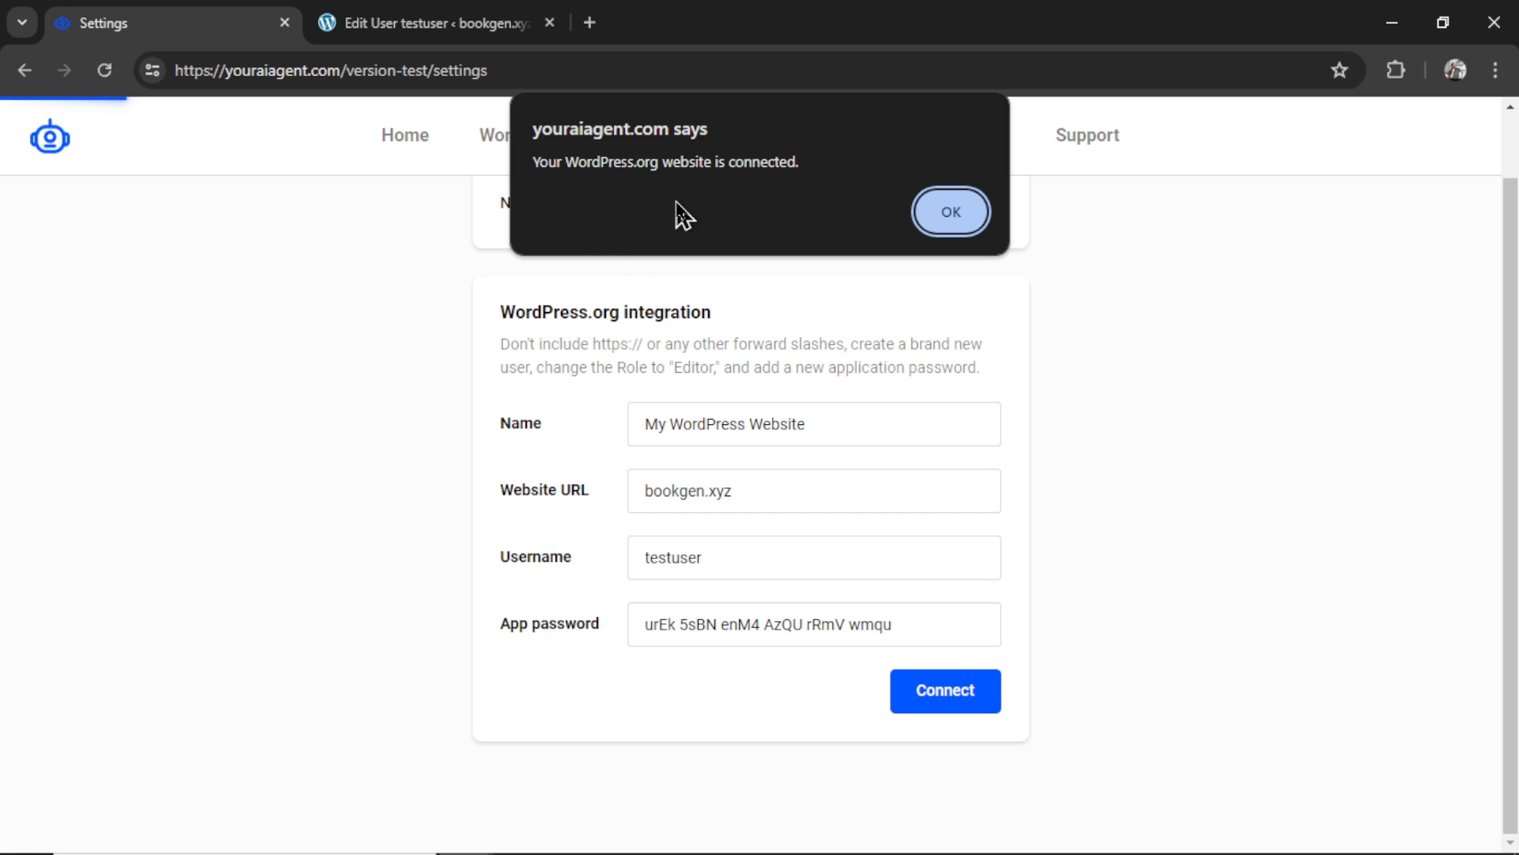
click(950, 212)
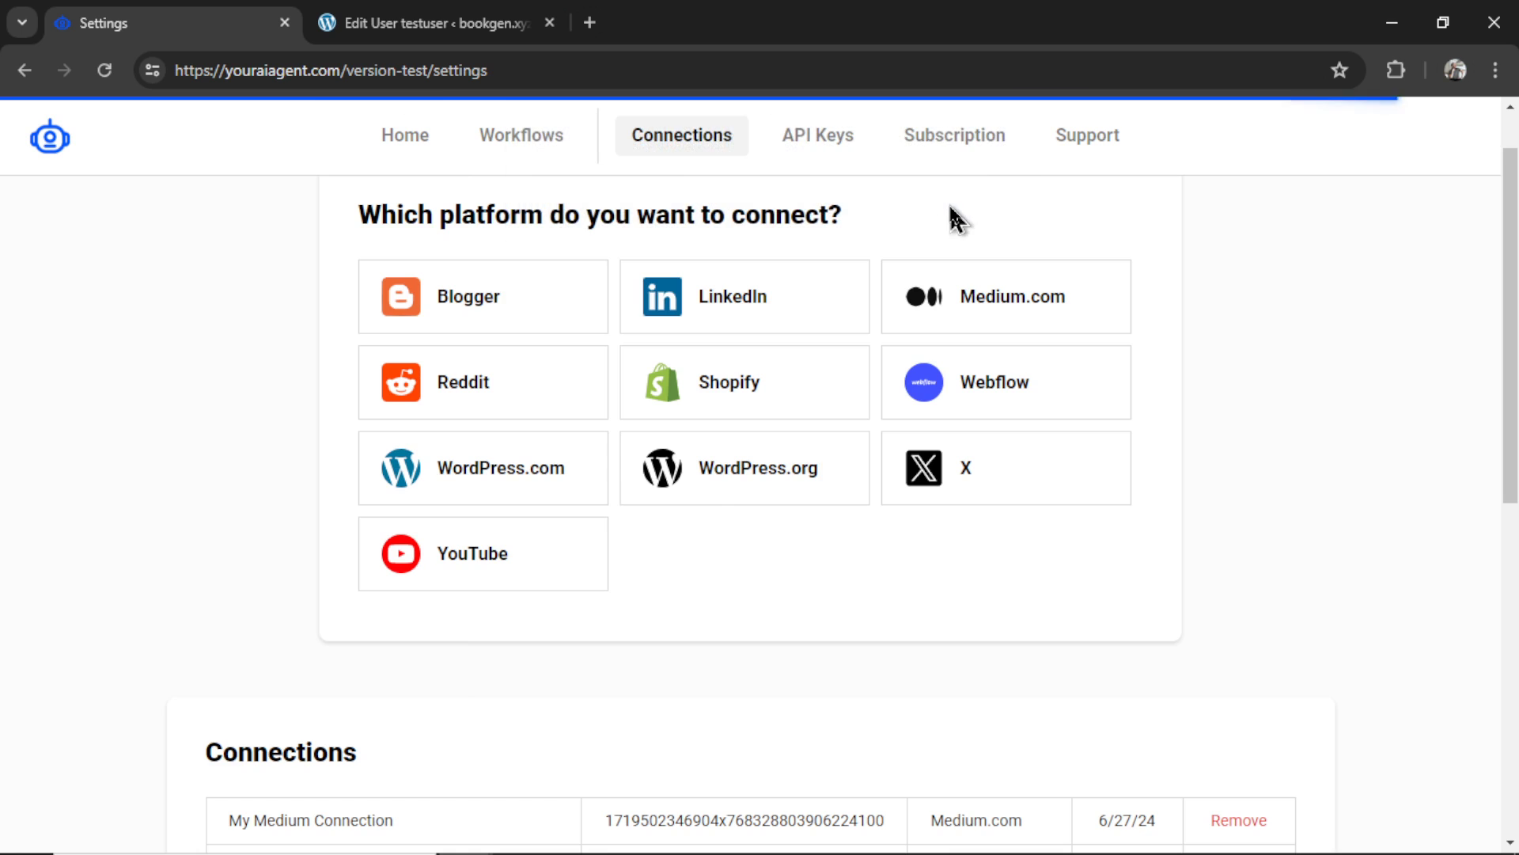
scroll(579, 595, down, 3)
scroll(979, 602, up, 3)
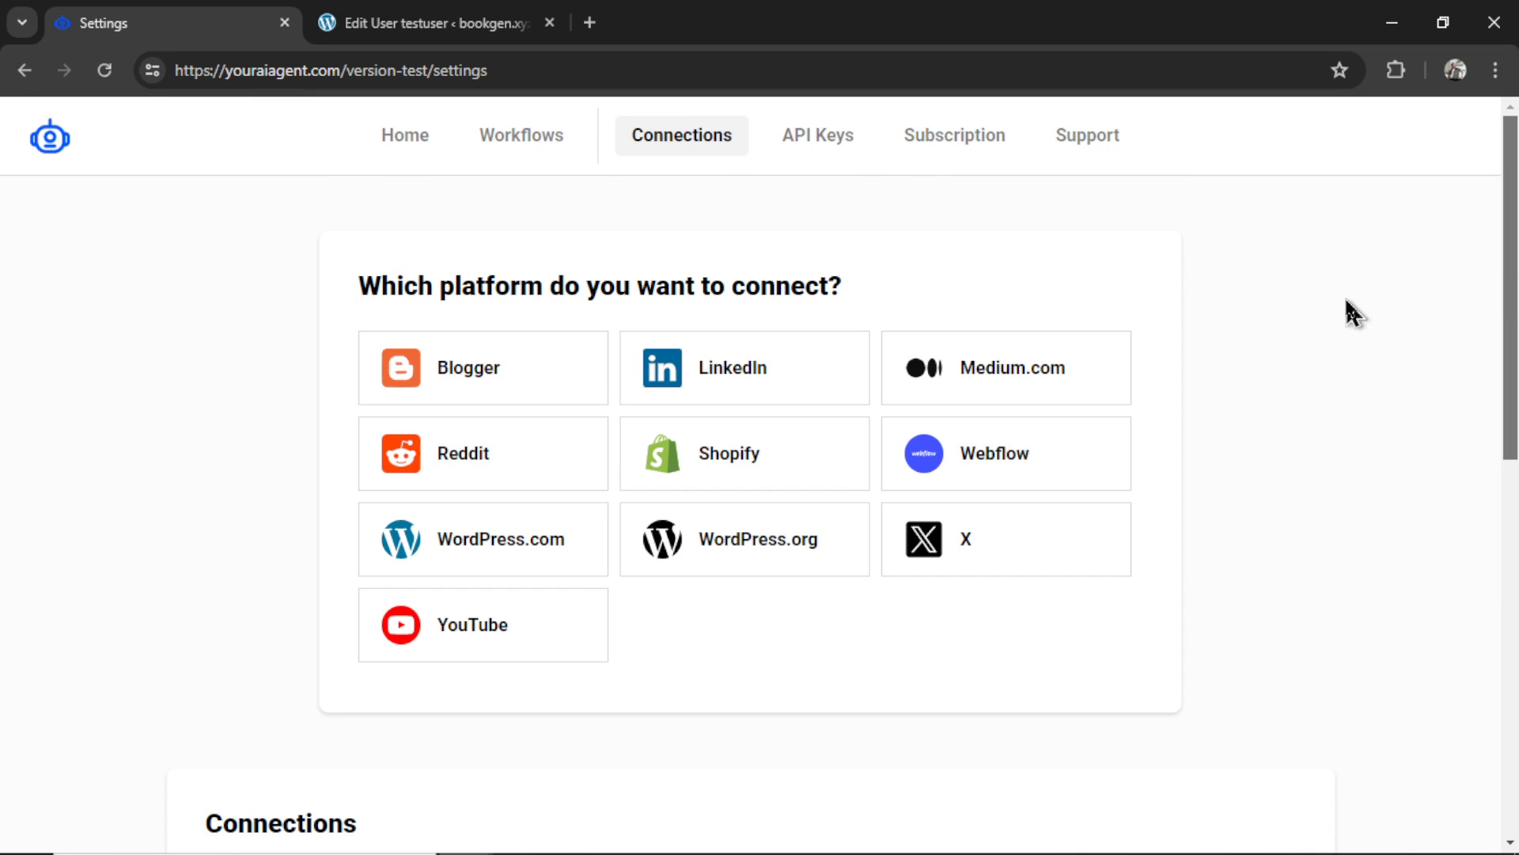
In the API Keys settings, follow the console.anthropic.com/settings/keys link under Claude Secret Key
click(811, 159)
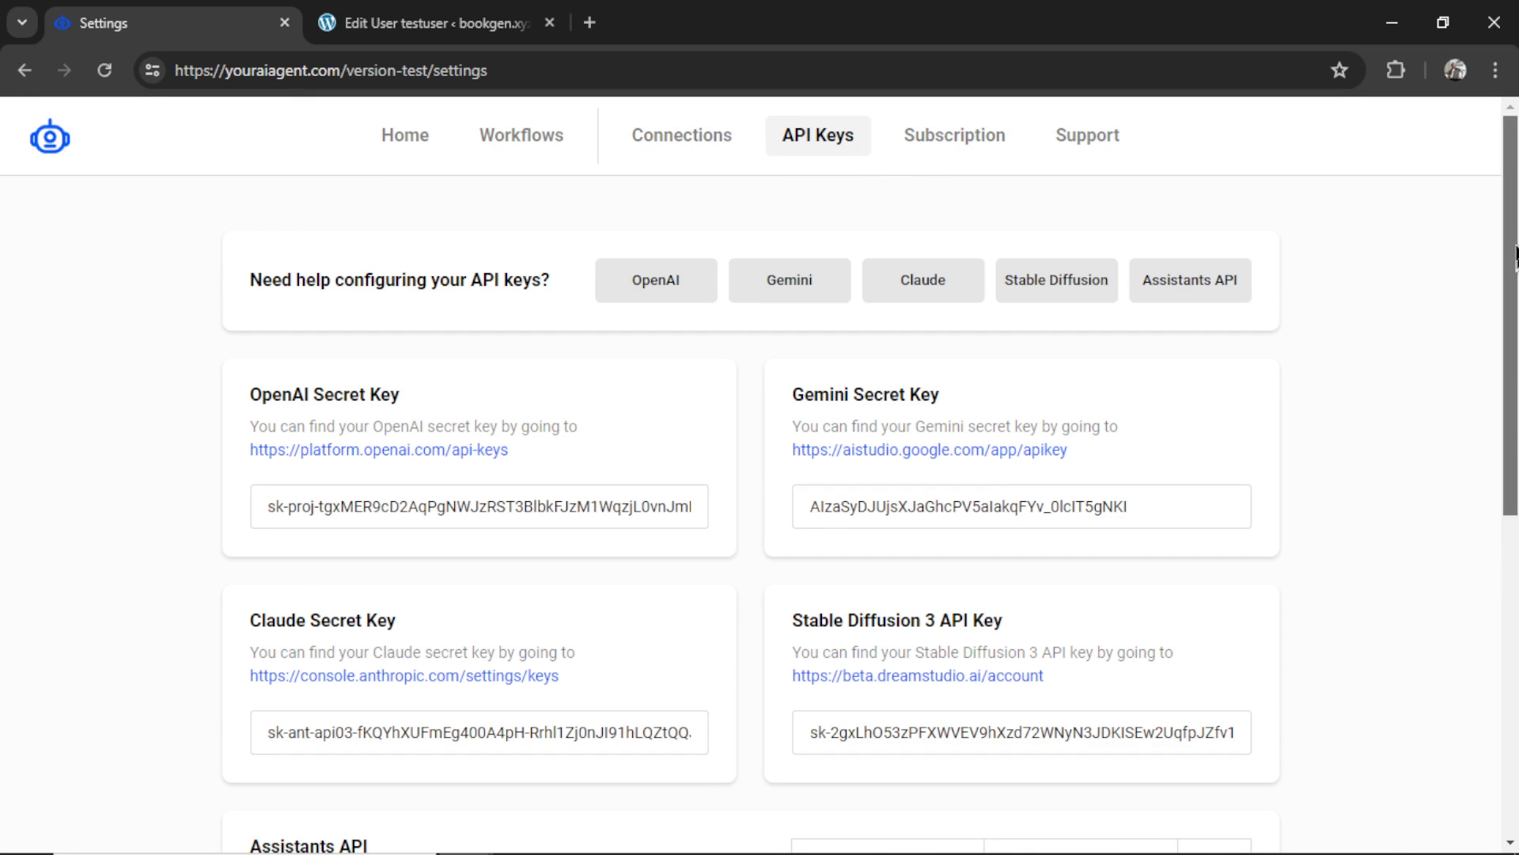
drag(1515, 237, 1515, 281)
scroll(1269, 459, down, 1)
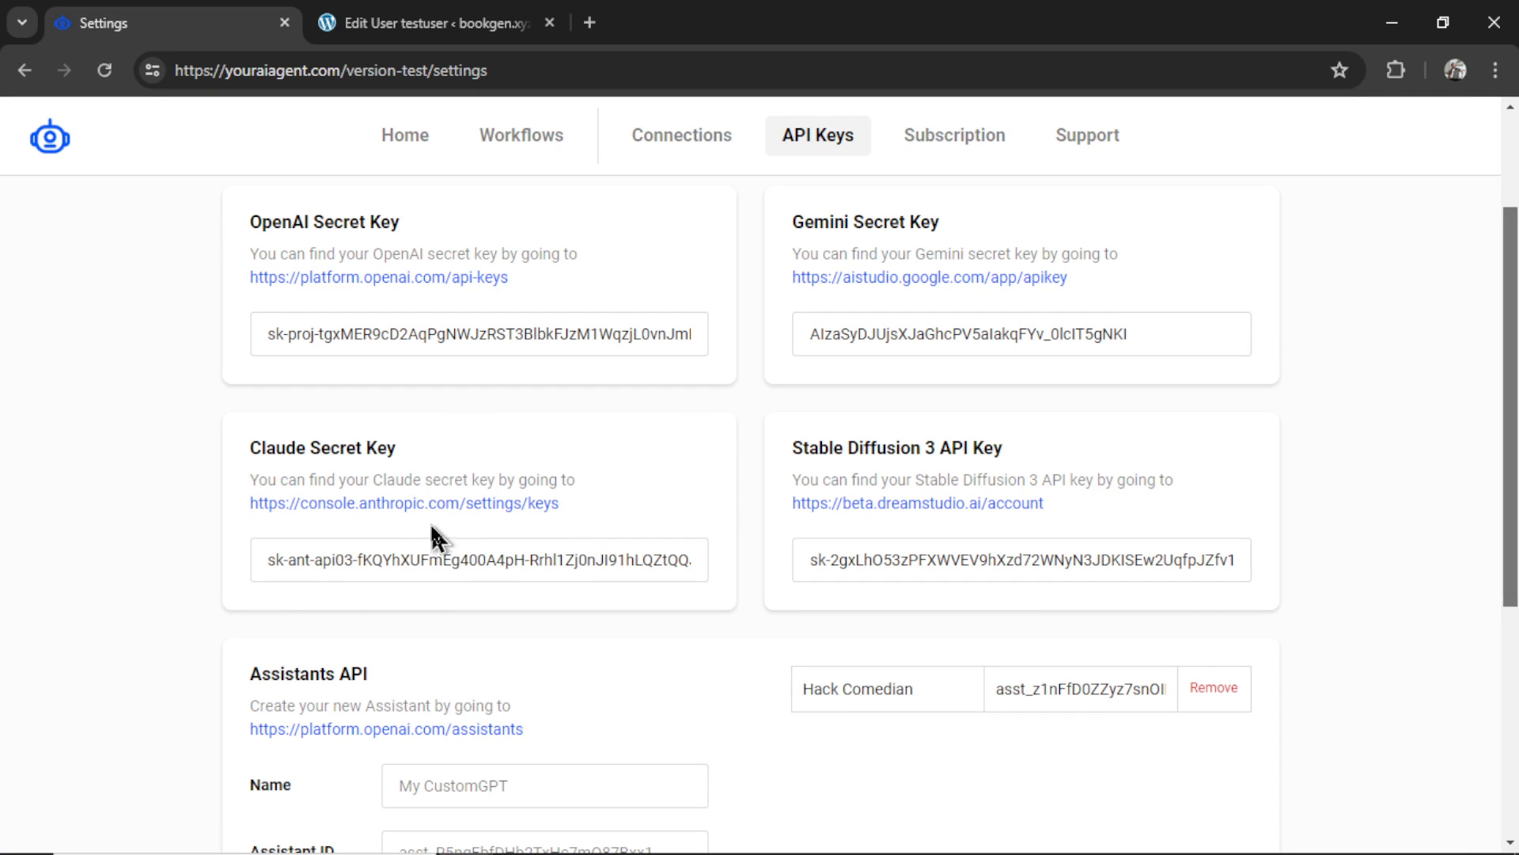
click(451, 508)
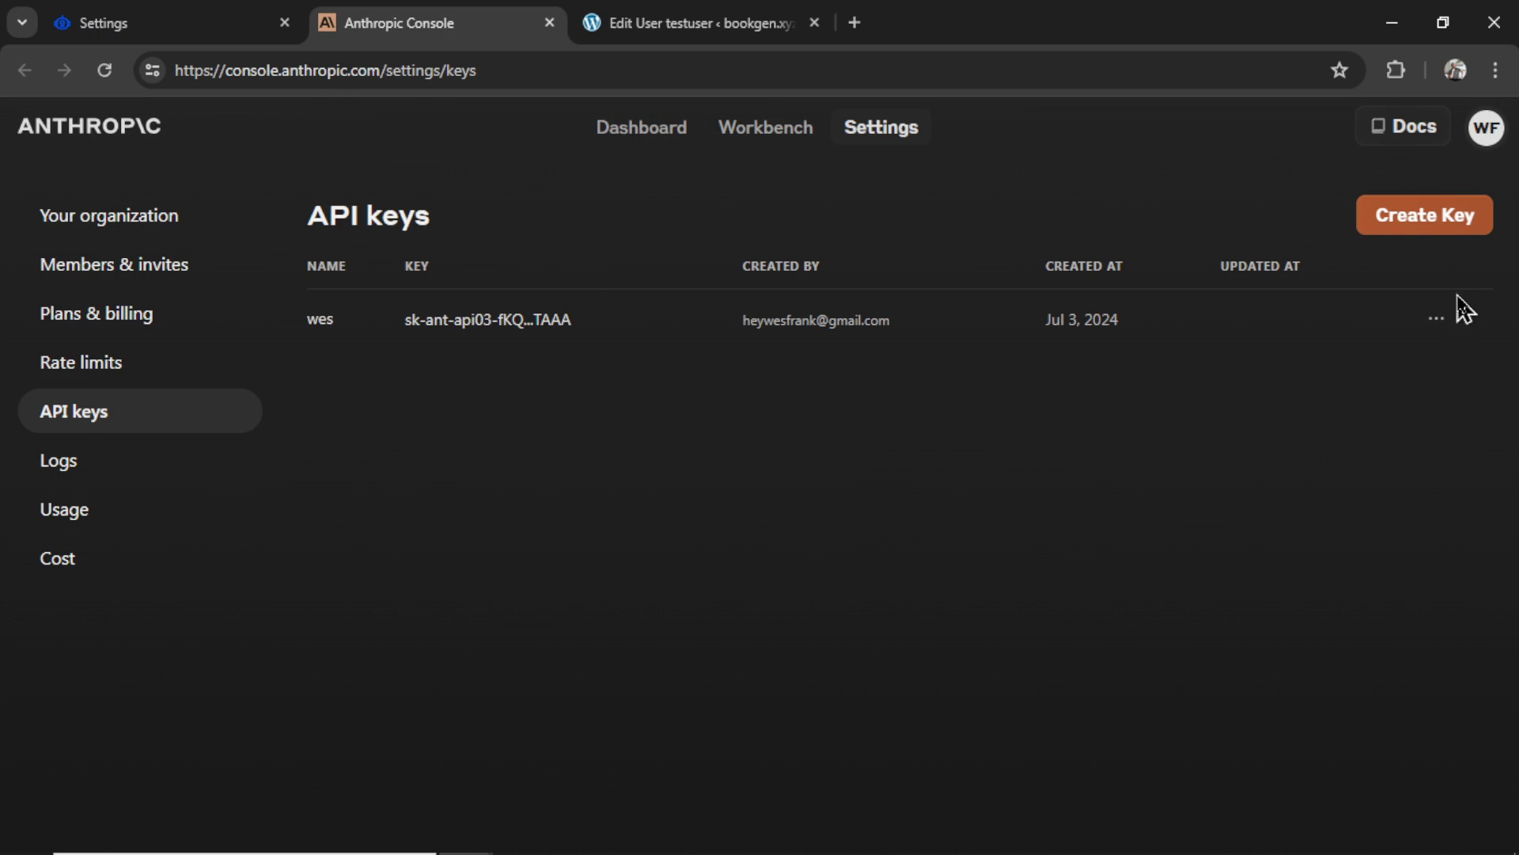
Create an Anthropic API key named 'weskey', copy it, and select the old Claude key field
click(1453, 229)
click(811, 477)
text(we)
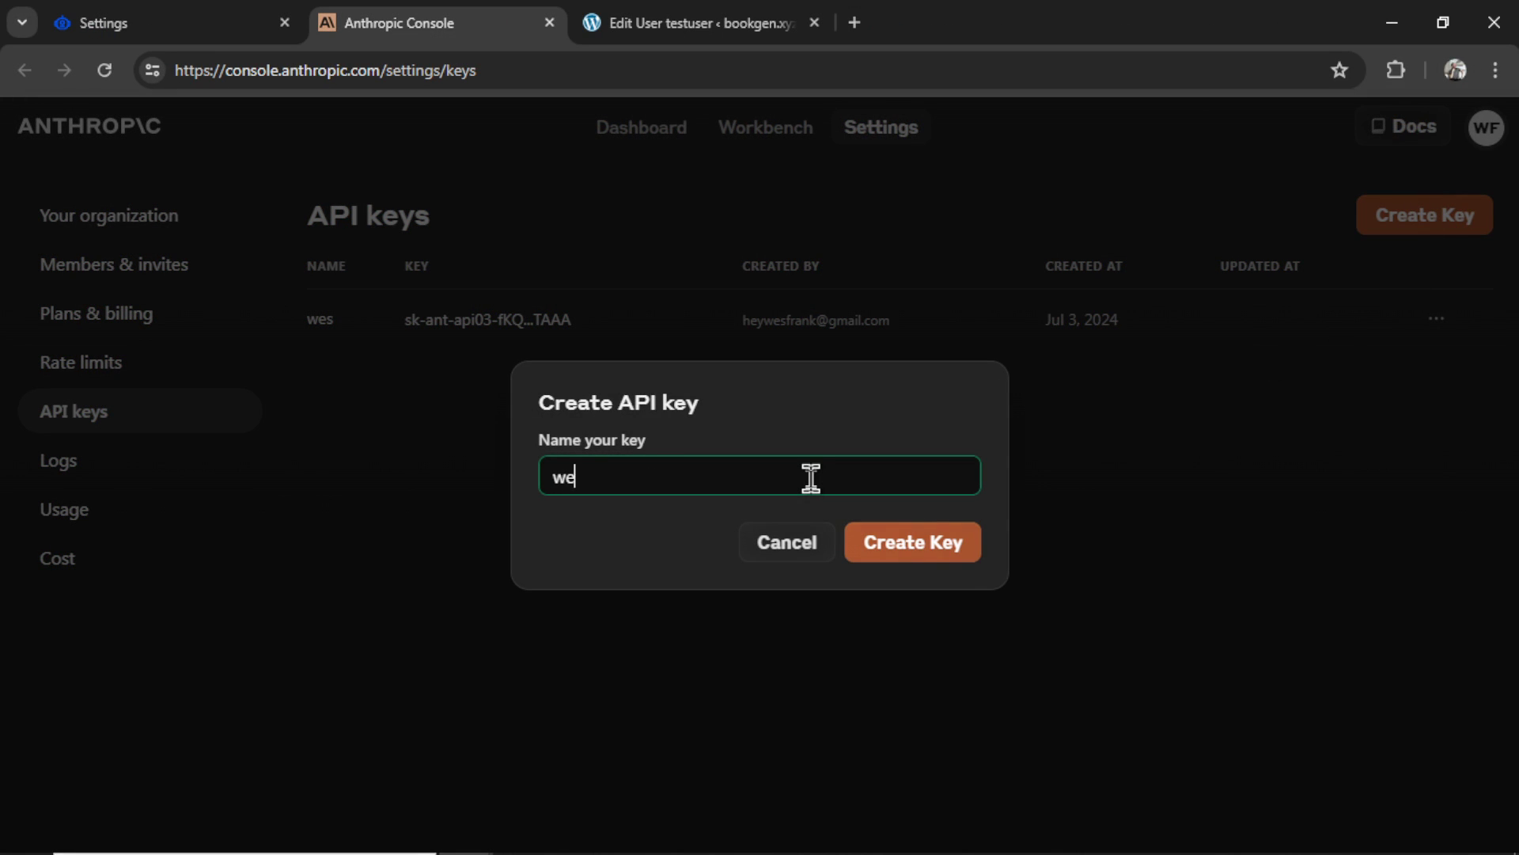
text(skey)
click(903, 562)
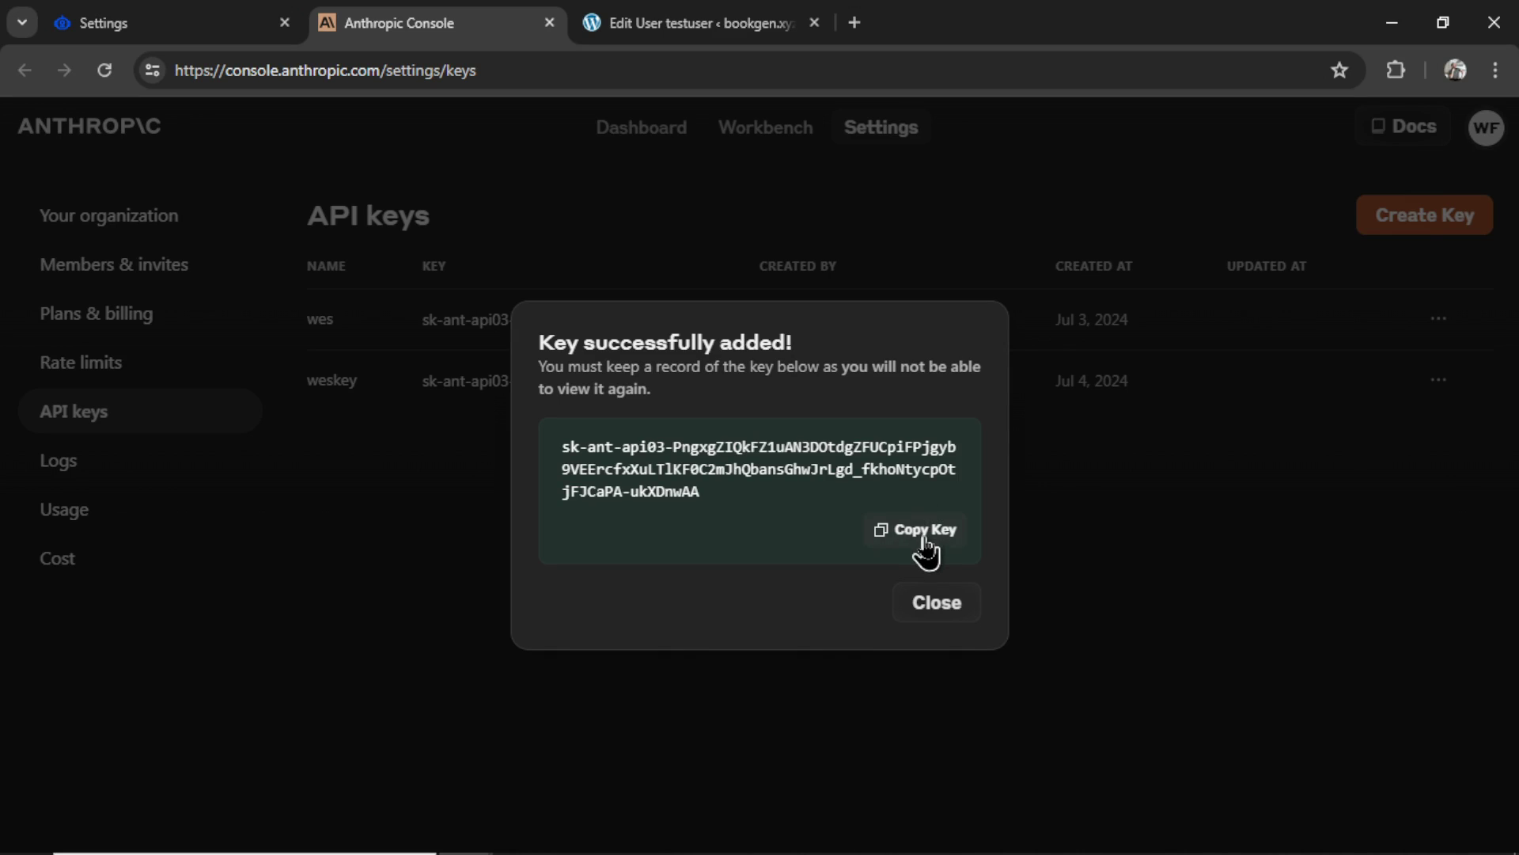
click(921, 531)
key(ctrl+Page_Up)
triple_click(535, 563)
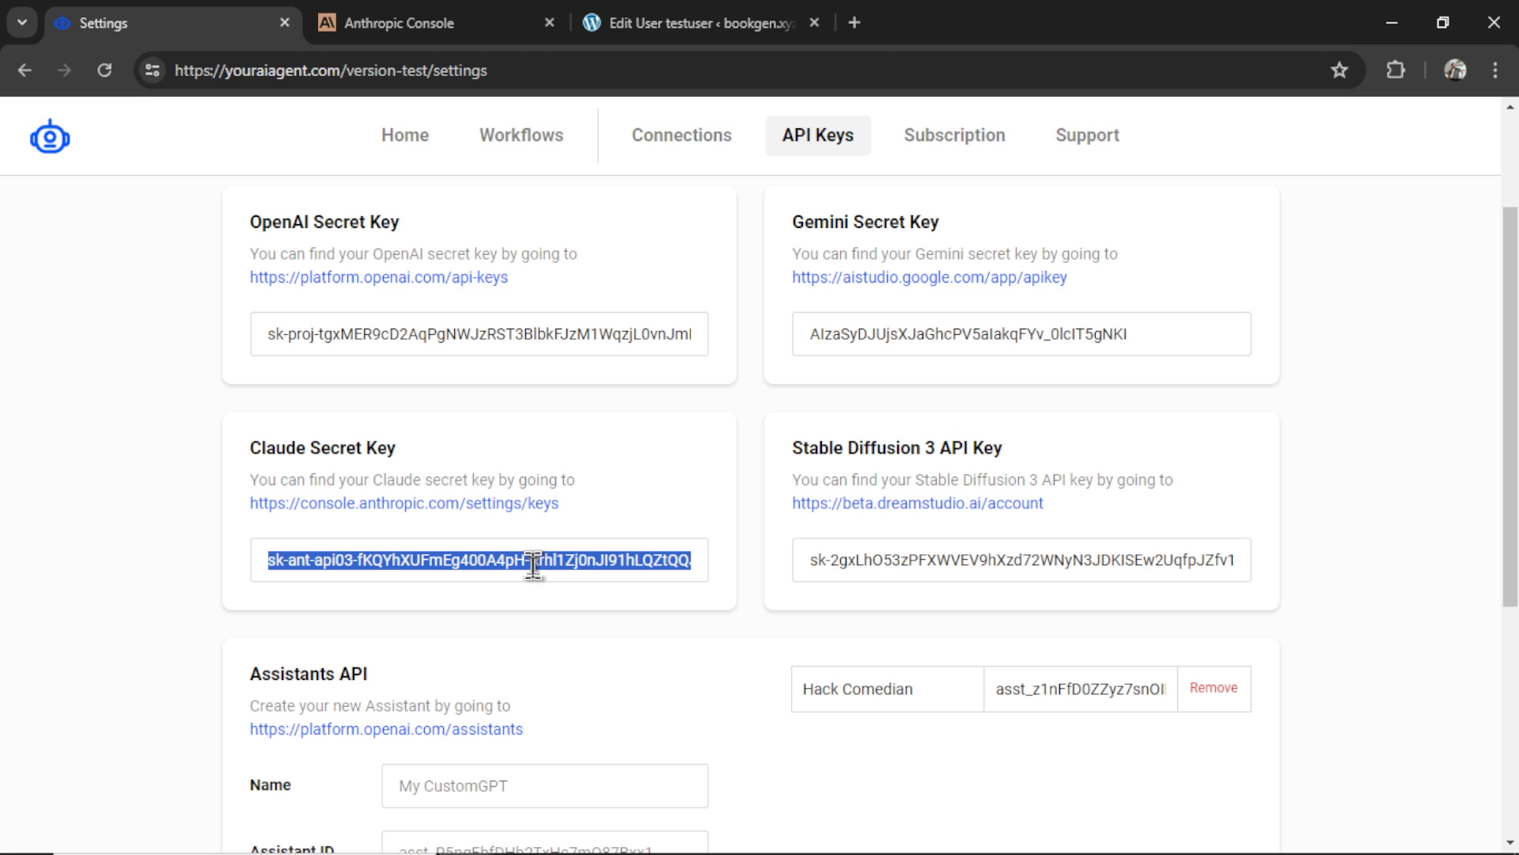
Paste the new key into the Claude Secret Key field, then open the subscription billing portal
key(ctrl+v)
click(601, 524)
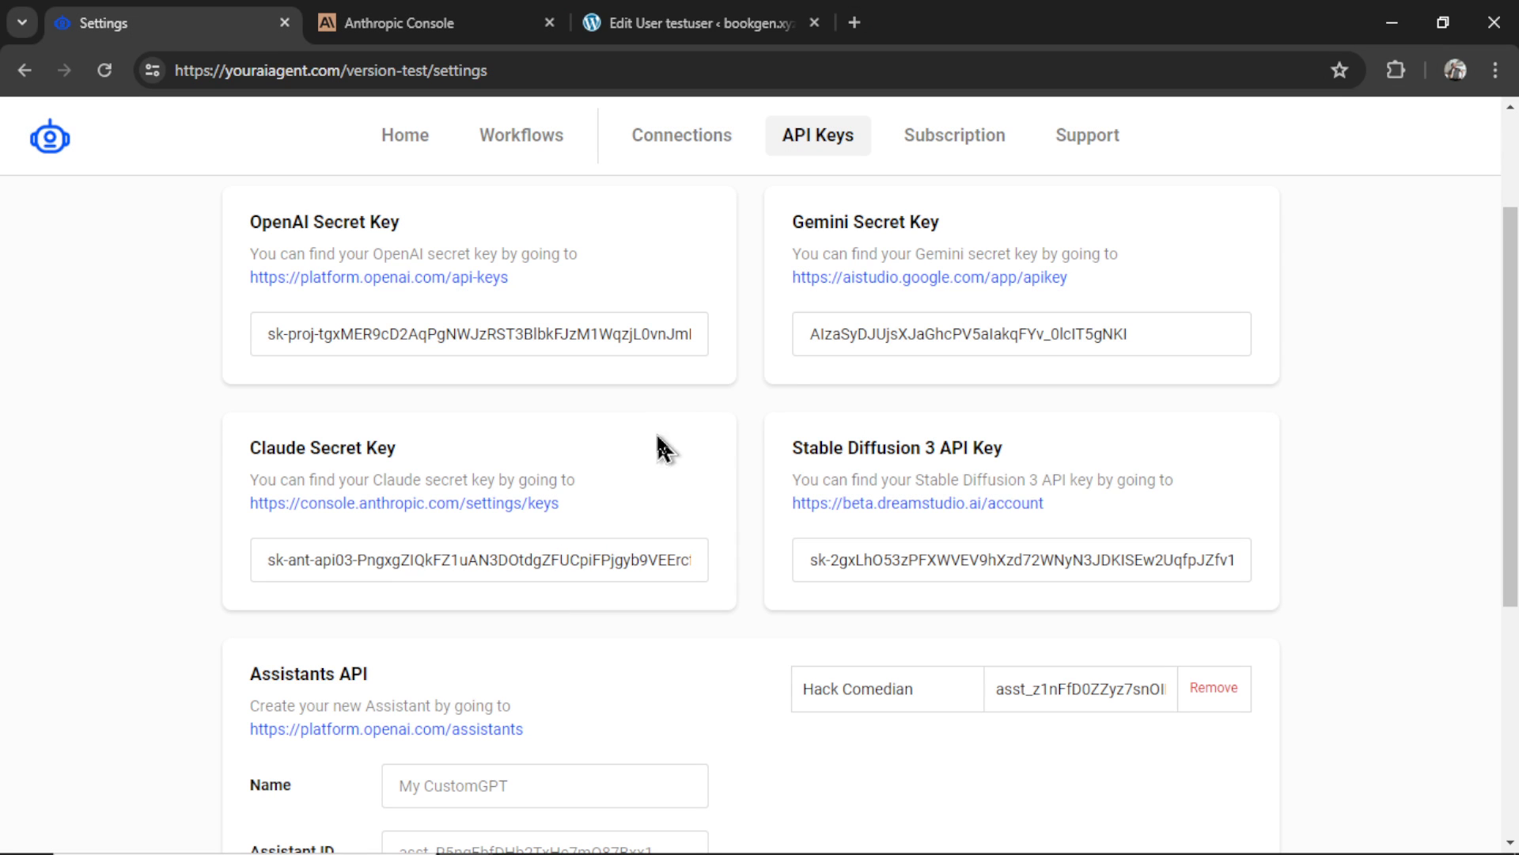
click(970, 158)
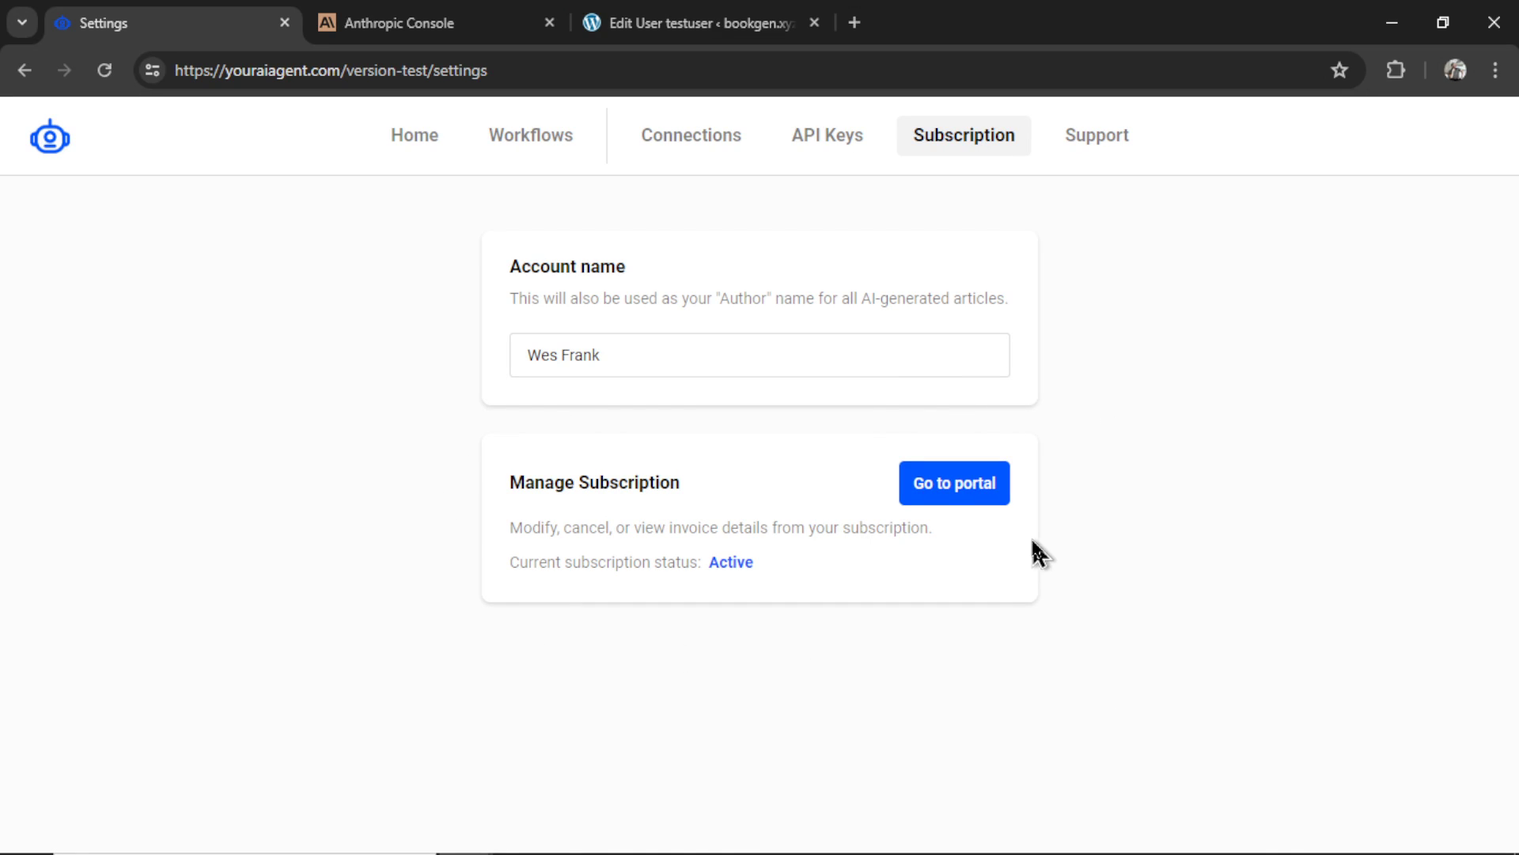
click(994, 515)
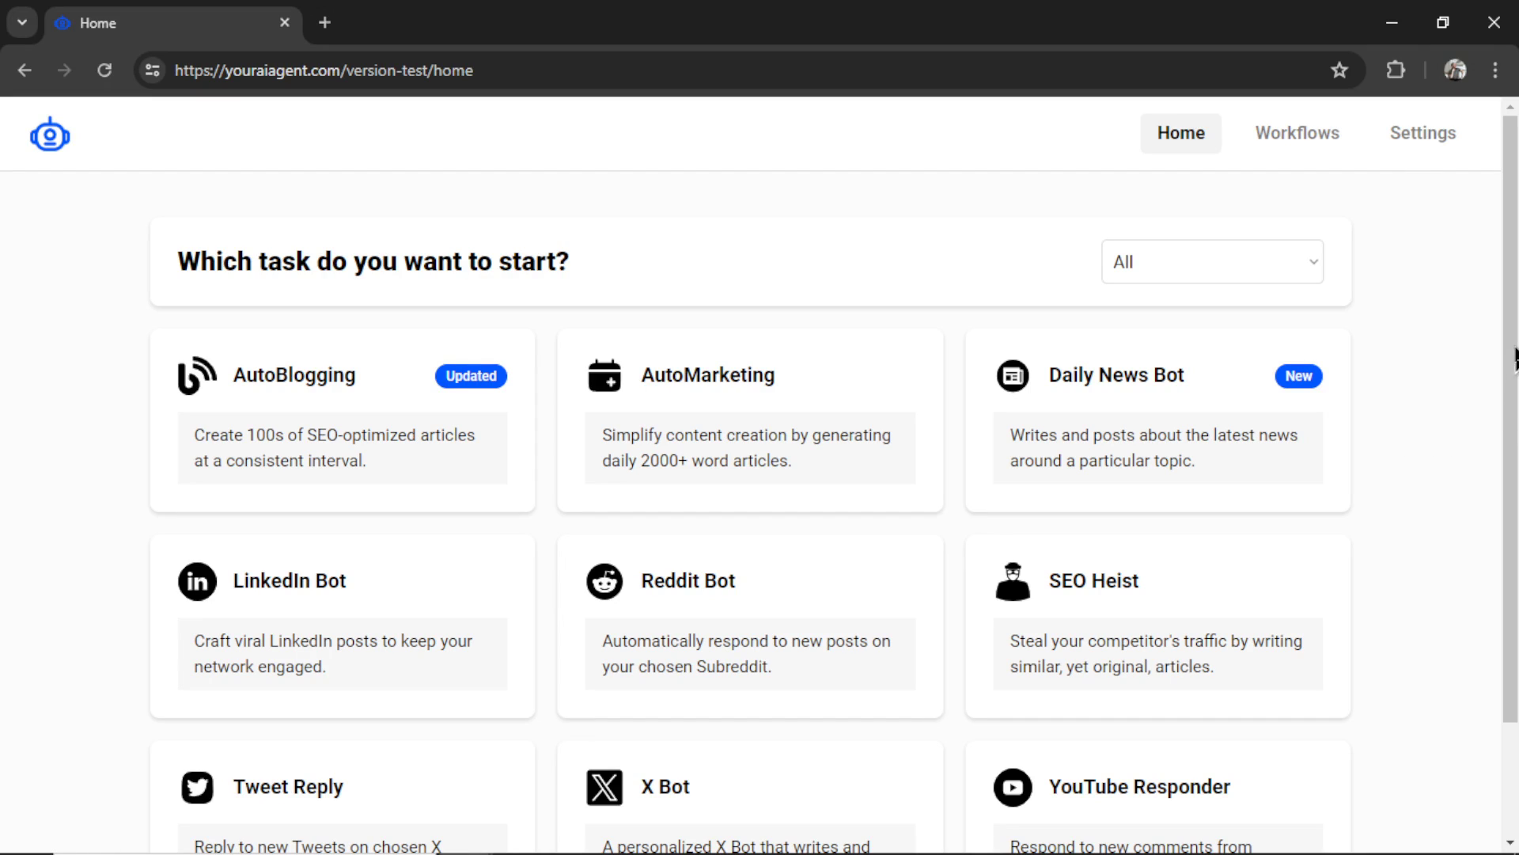
Scroll through the home page's automations to locate the AutoBlogging card
scroll(1513, 441, down, 2)
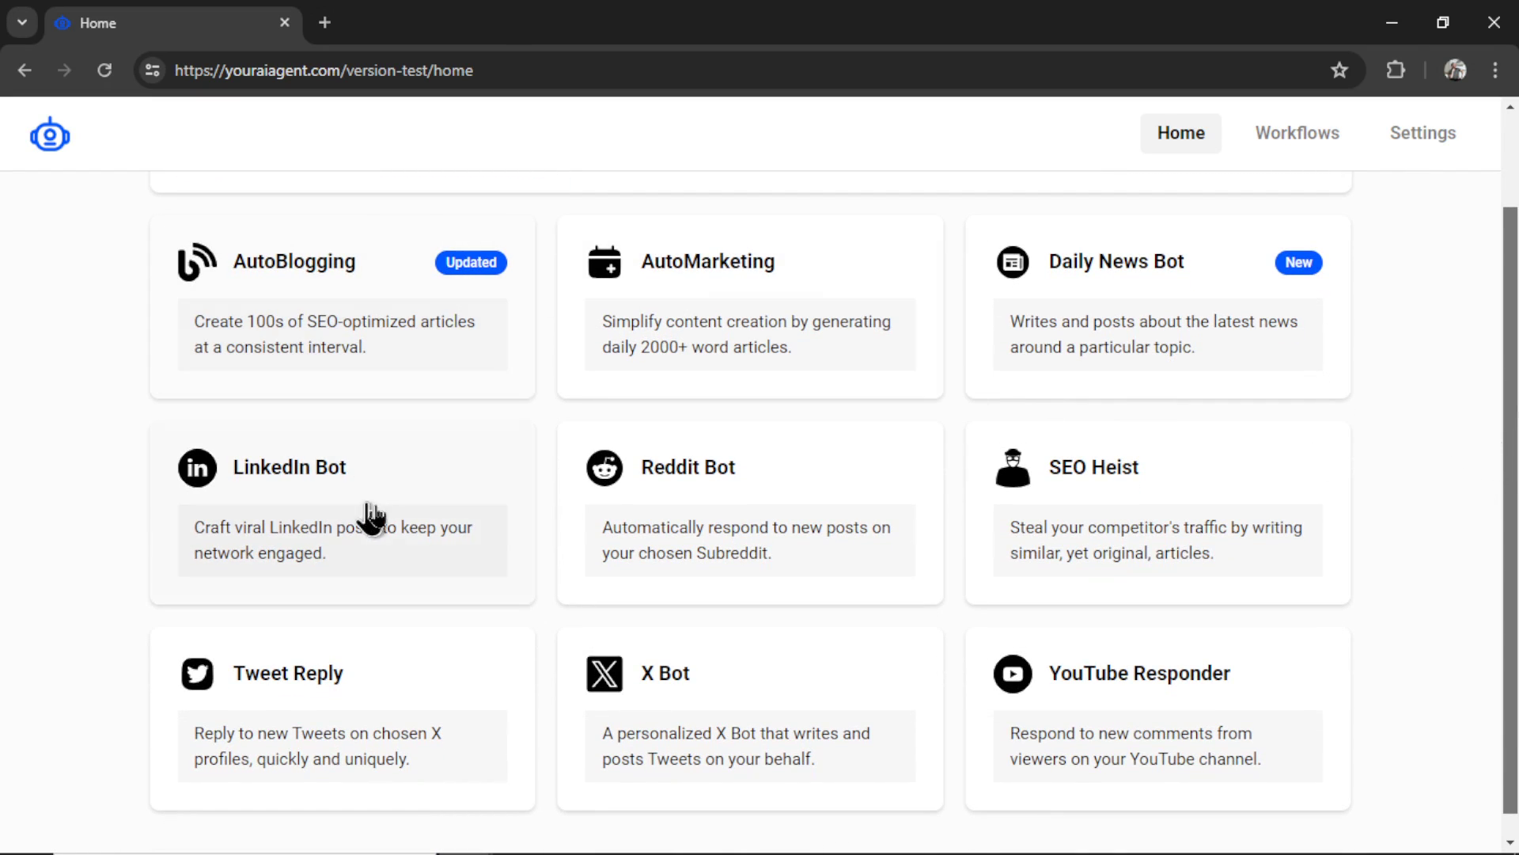
scroll(1474, 446, up, 2)
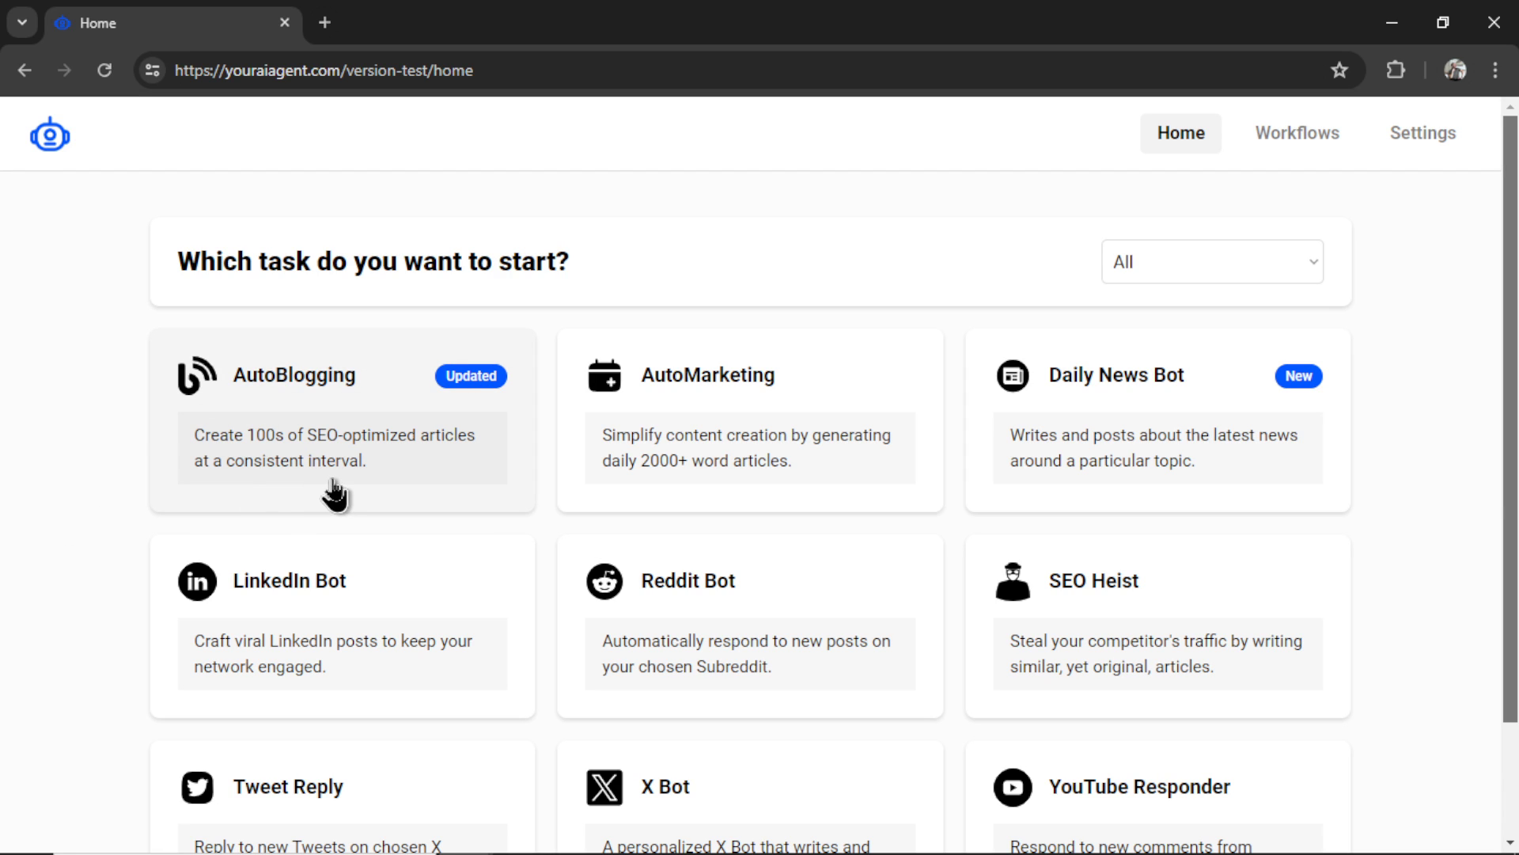
Open the AutoBlogging setup and choose Claude 3.5 Sonnet as the text model
click(390, 444)
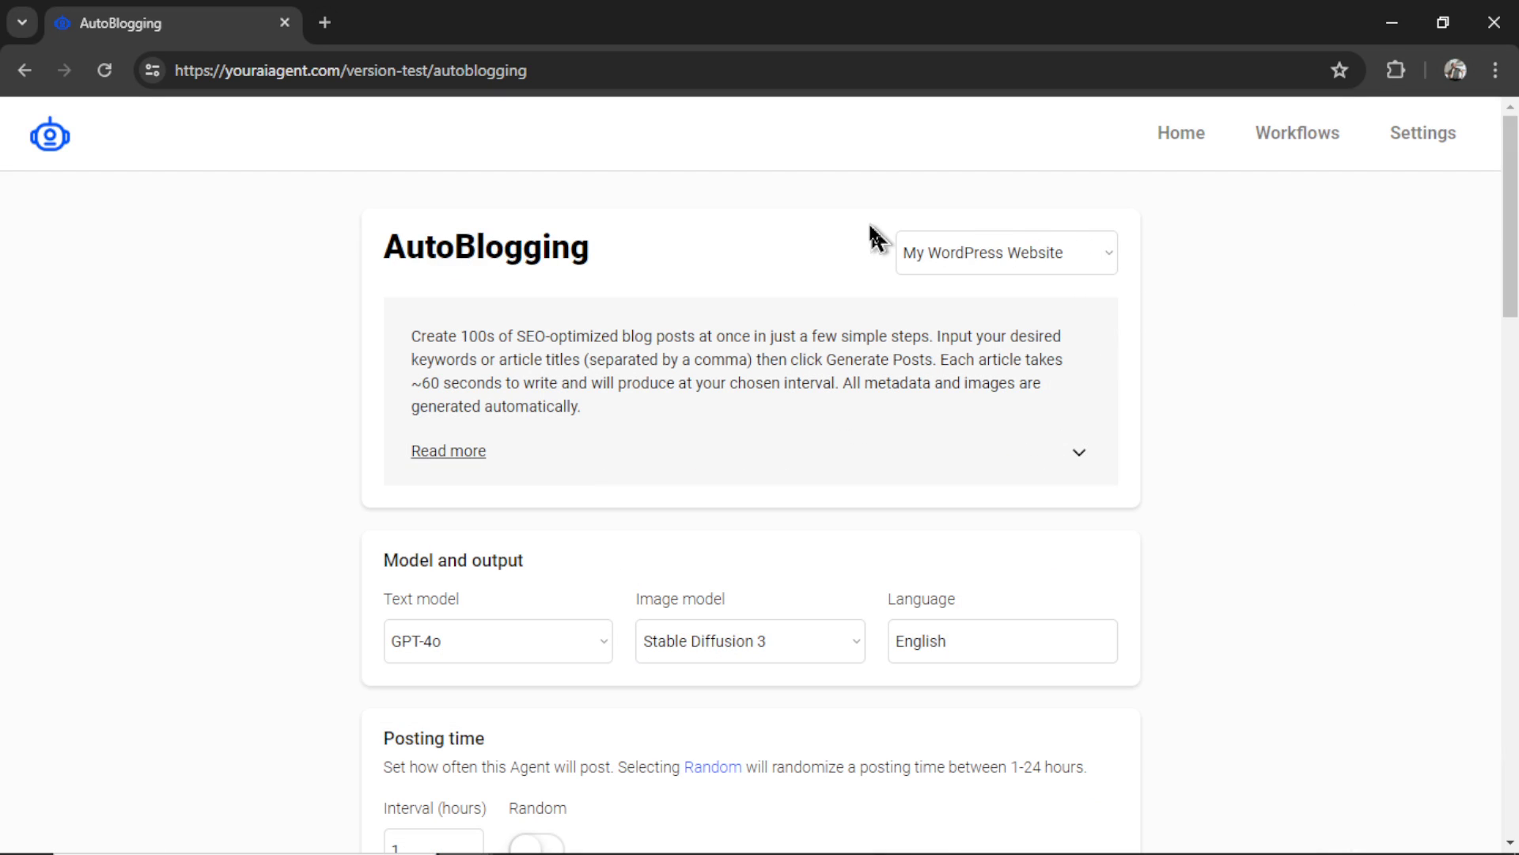
scroll(1139, 300, down, 3)
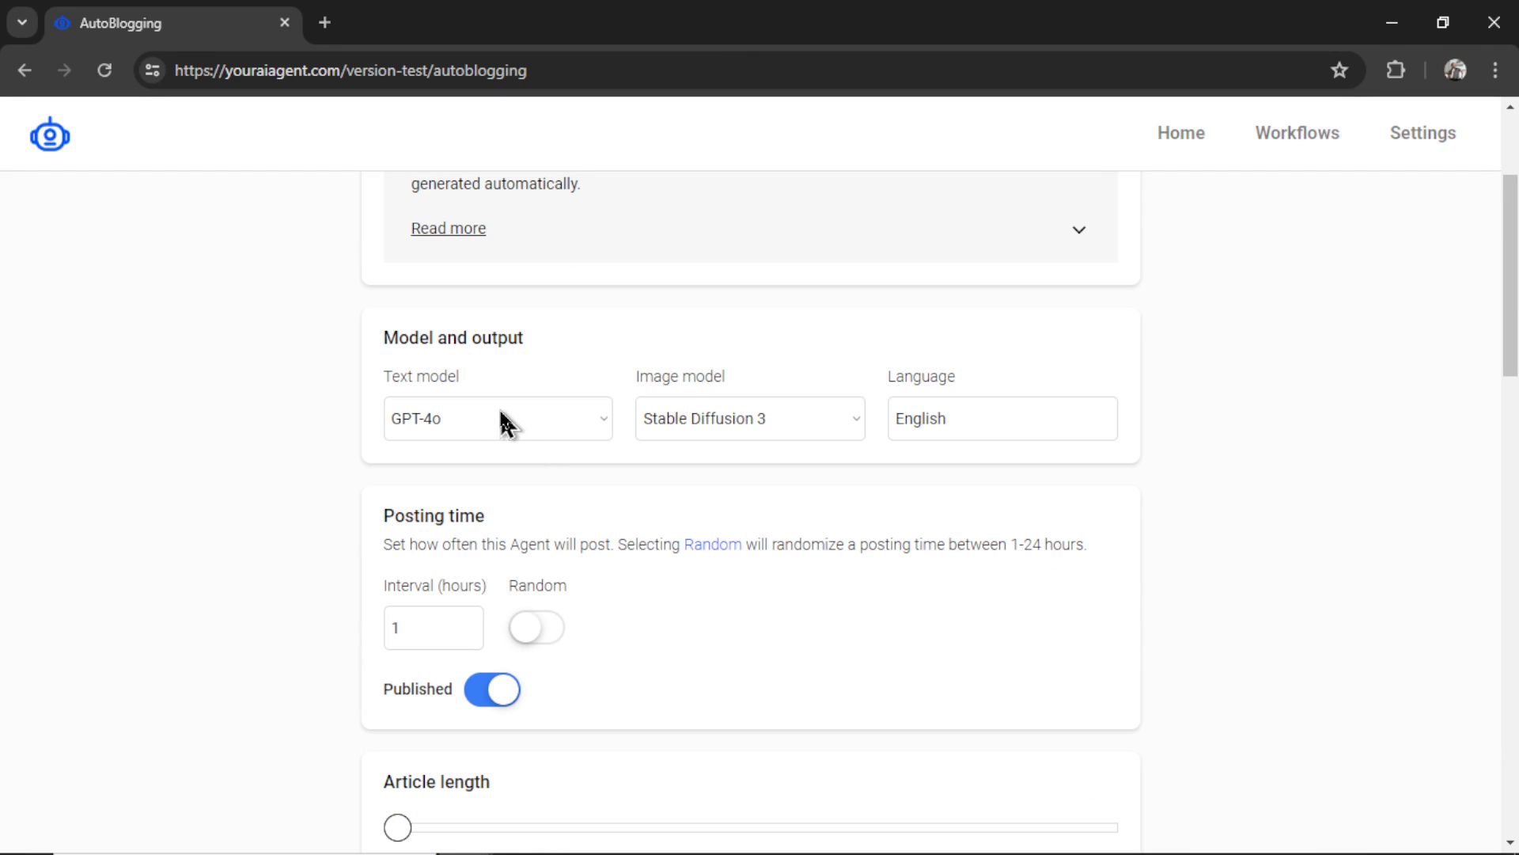
click(500, 410)
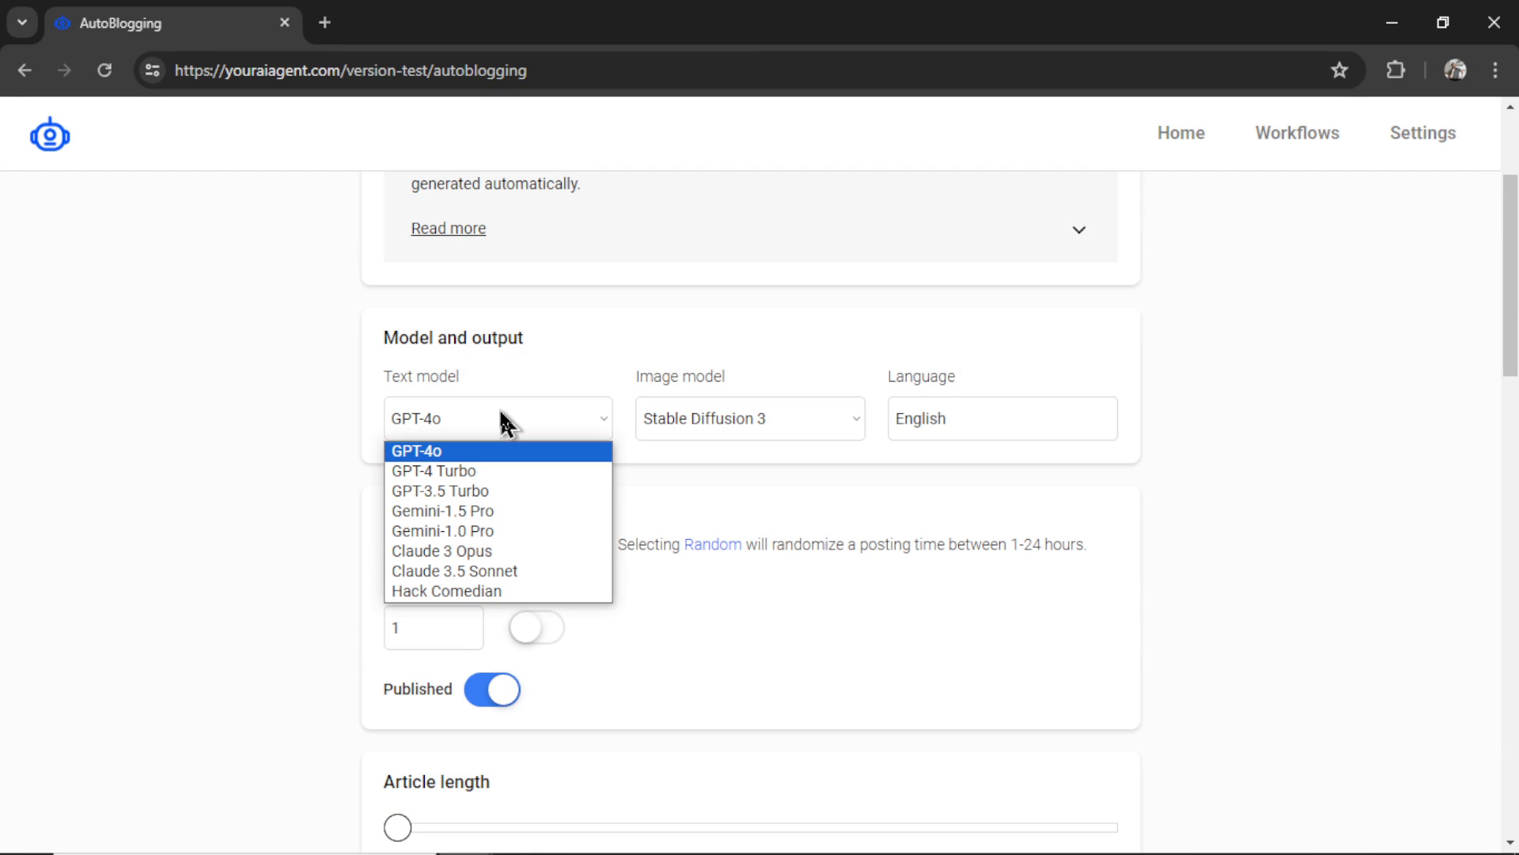
click(532, 573)
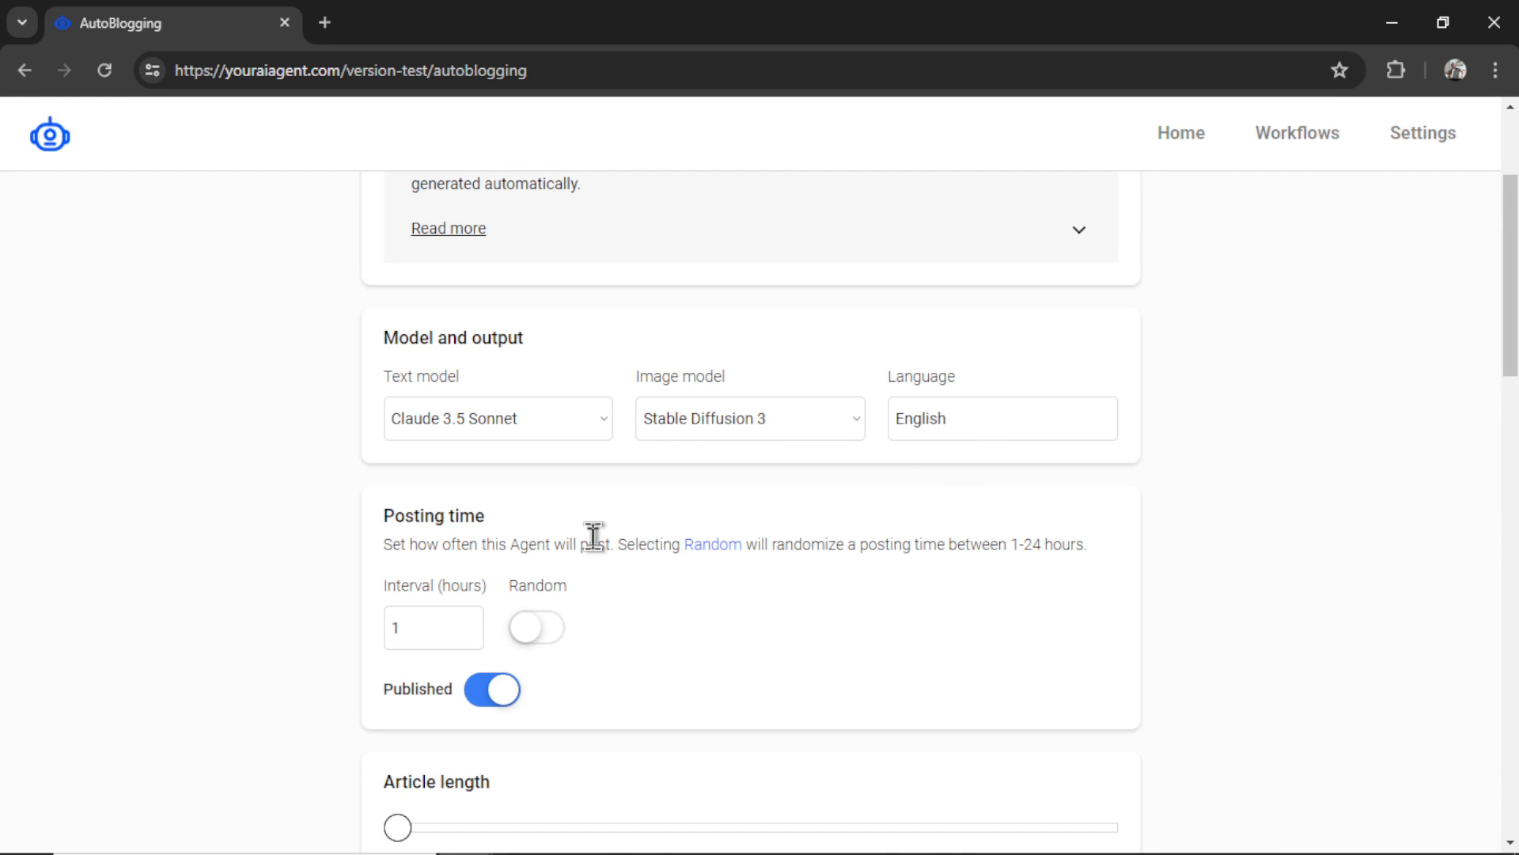
scroll(605, 543, down, 2)
click(435, 479)
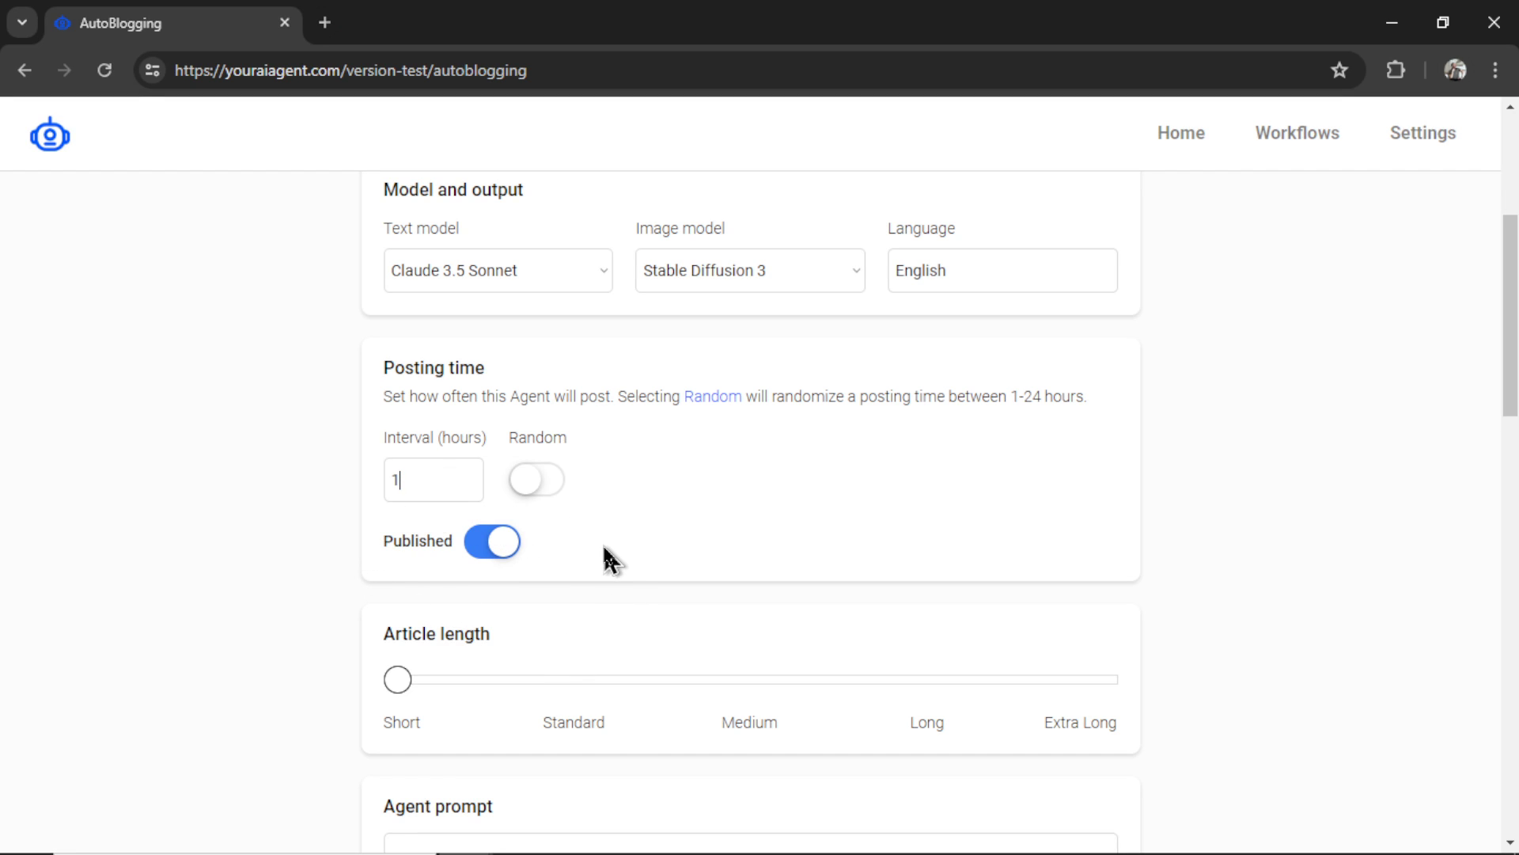
scroll(700, 551, down, 2)
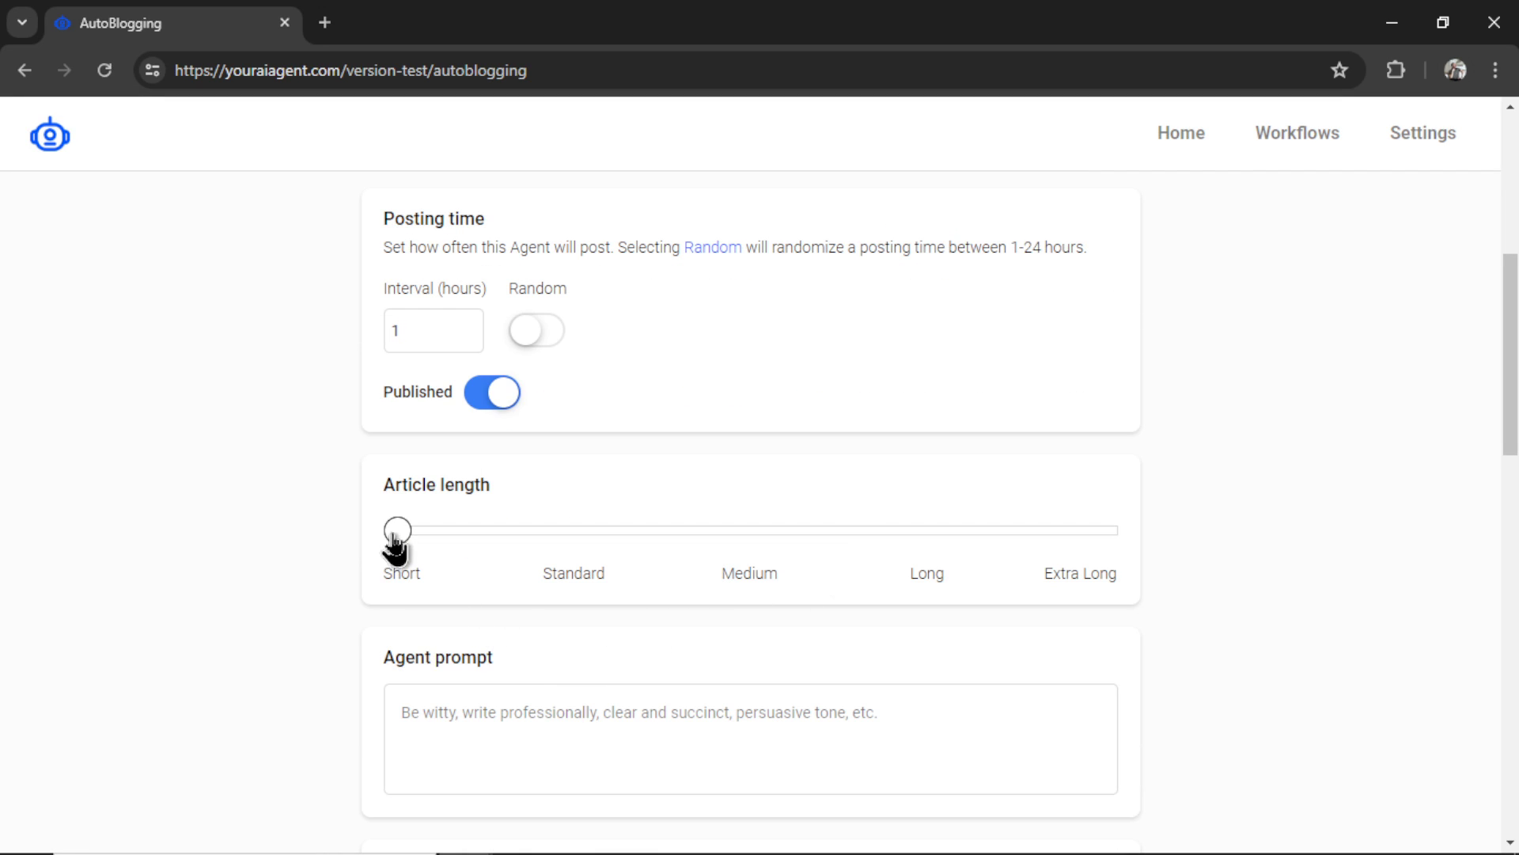
Set article length to Medium and paste the BookGen mention instruction into the agent prompt
drag(395, 546, 775, 573)
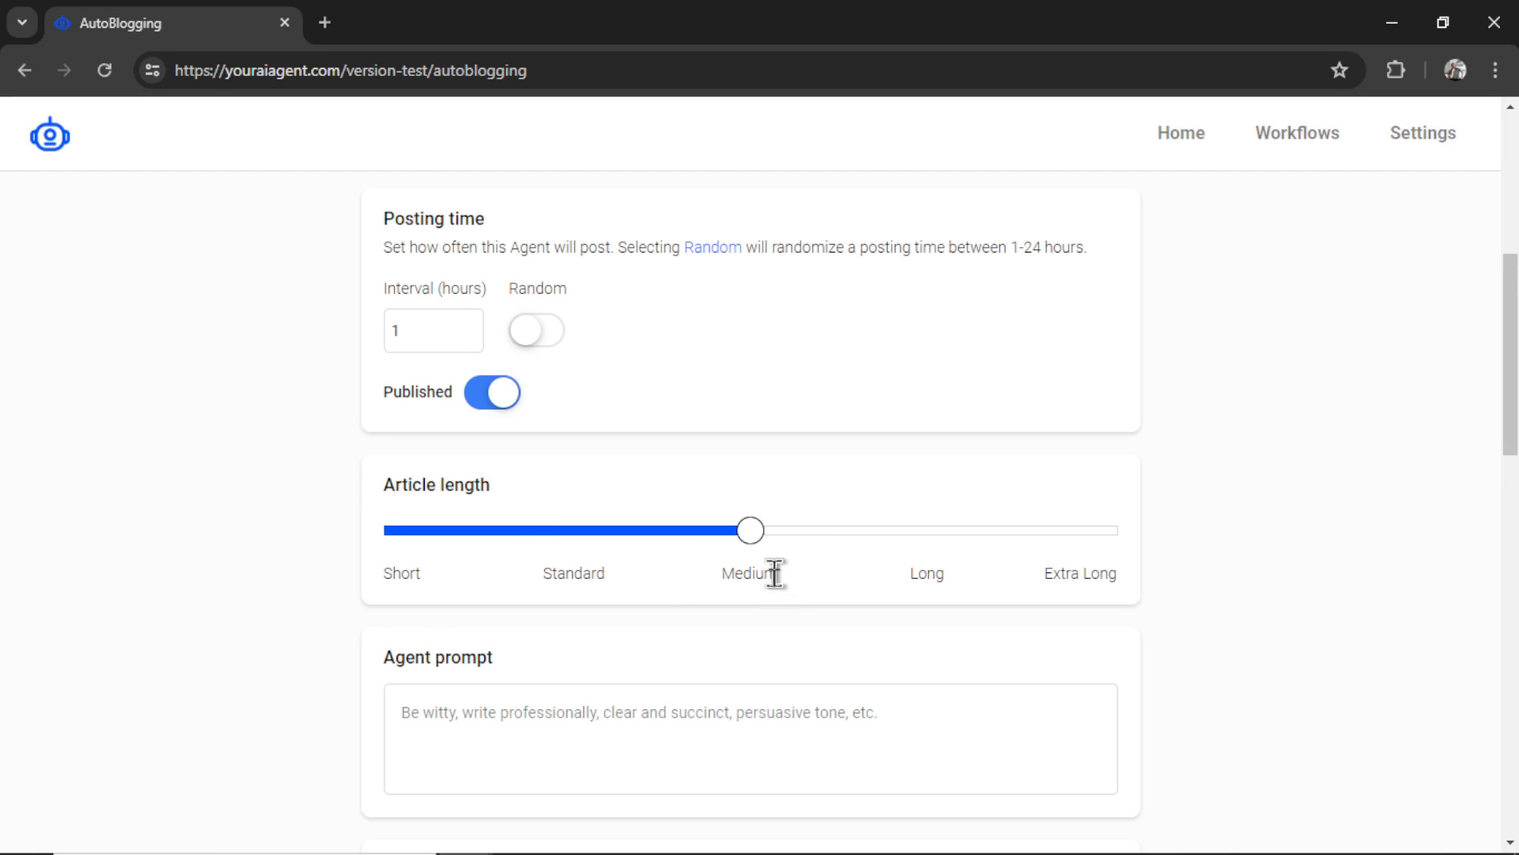
scroll(831, 620, down, 4)
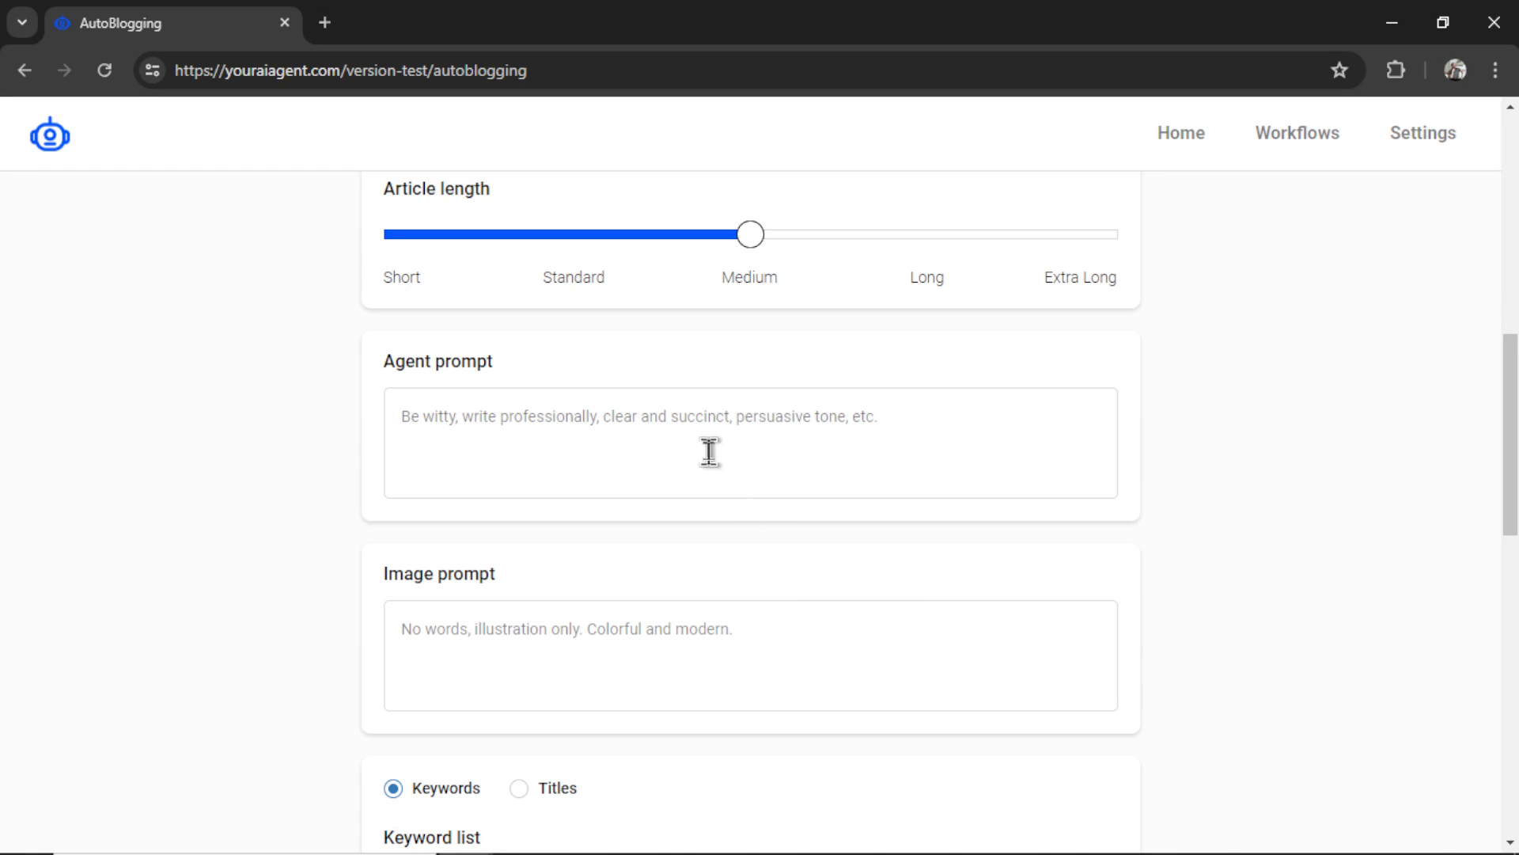
click(868, 444)
text(My company is called BookGen. Mention it throughout the text.)
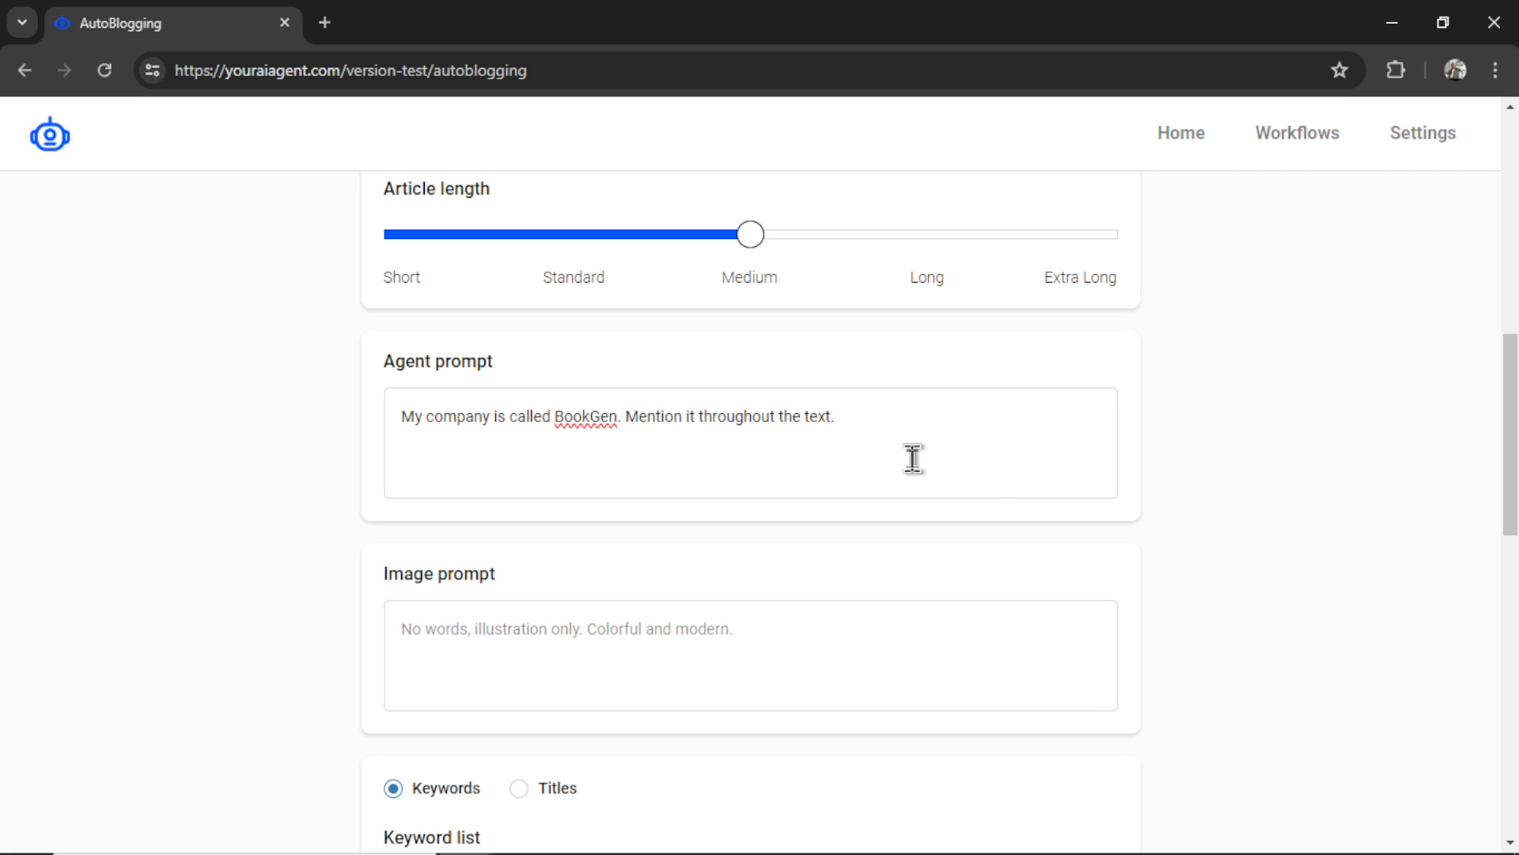
Enter 'Digital Illustration' as the image prompt
scroll(793, 570, down, 2)
click(753, 515)
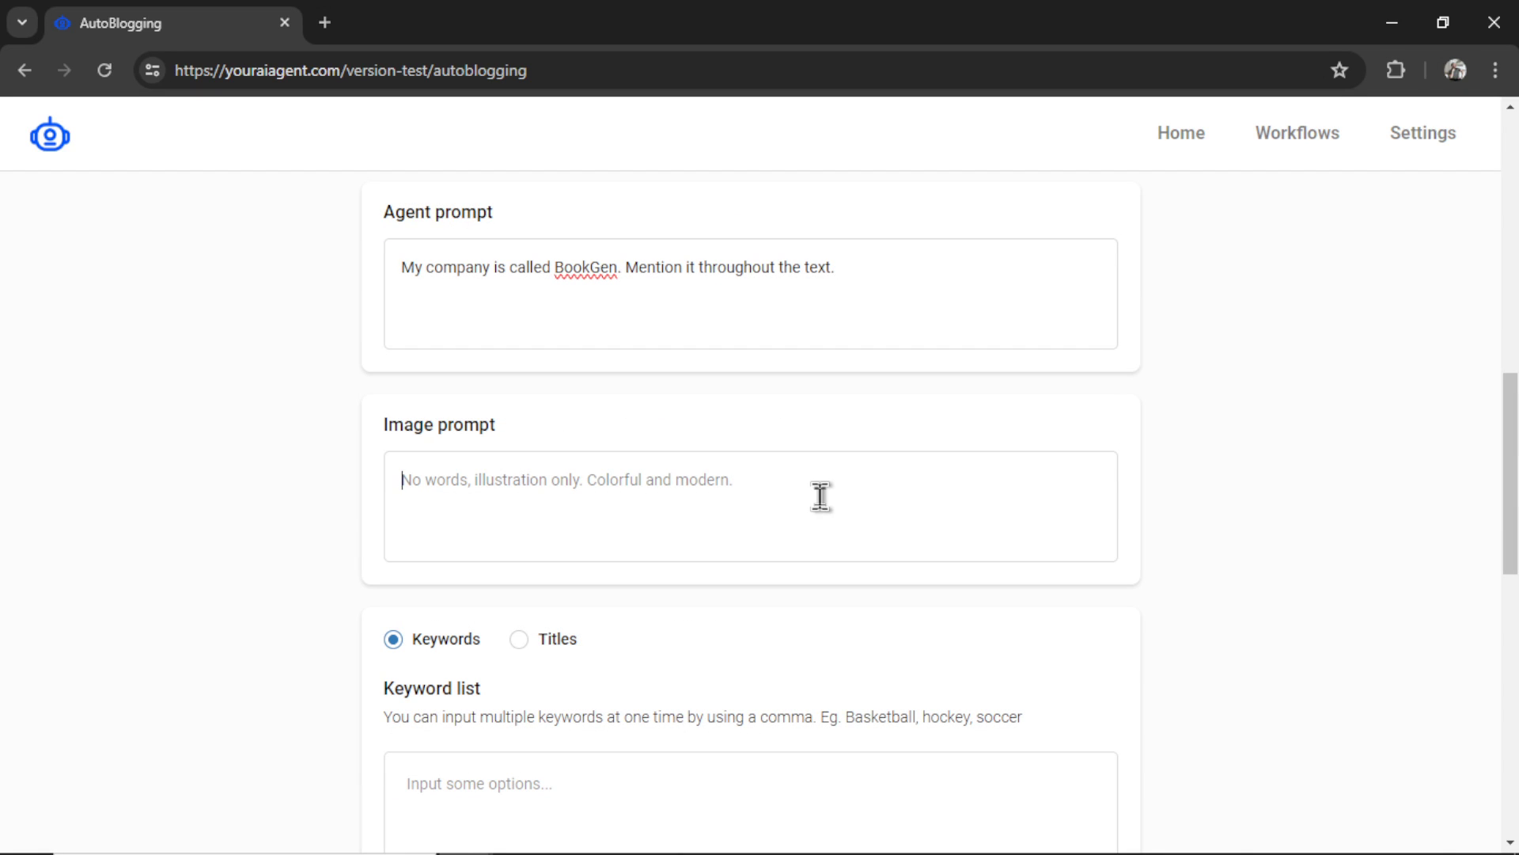
text(Digital Illustration.)
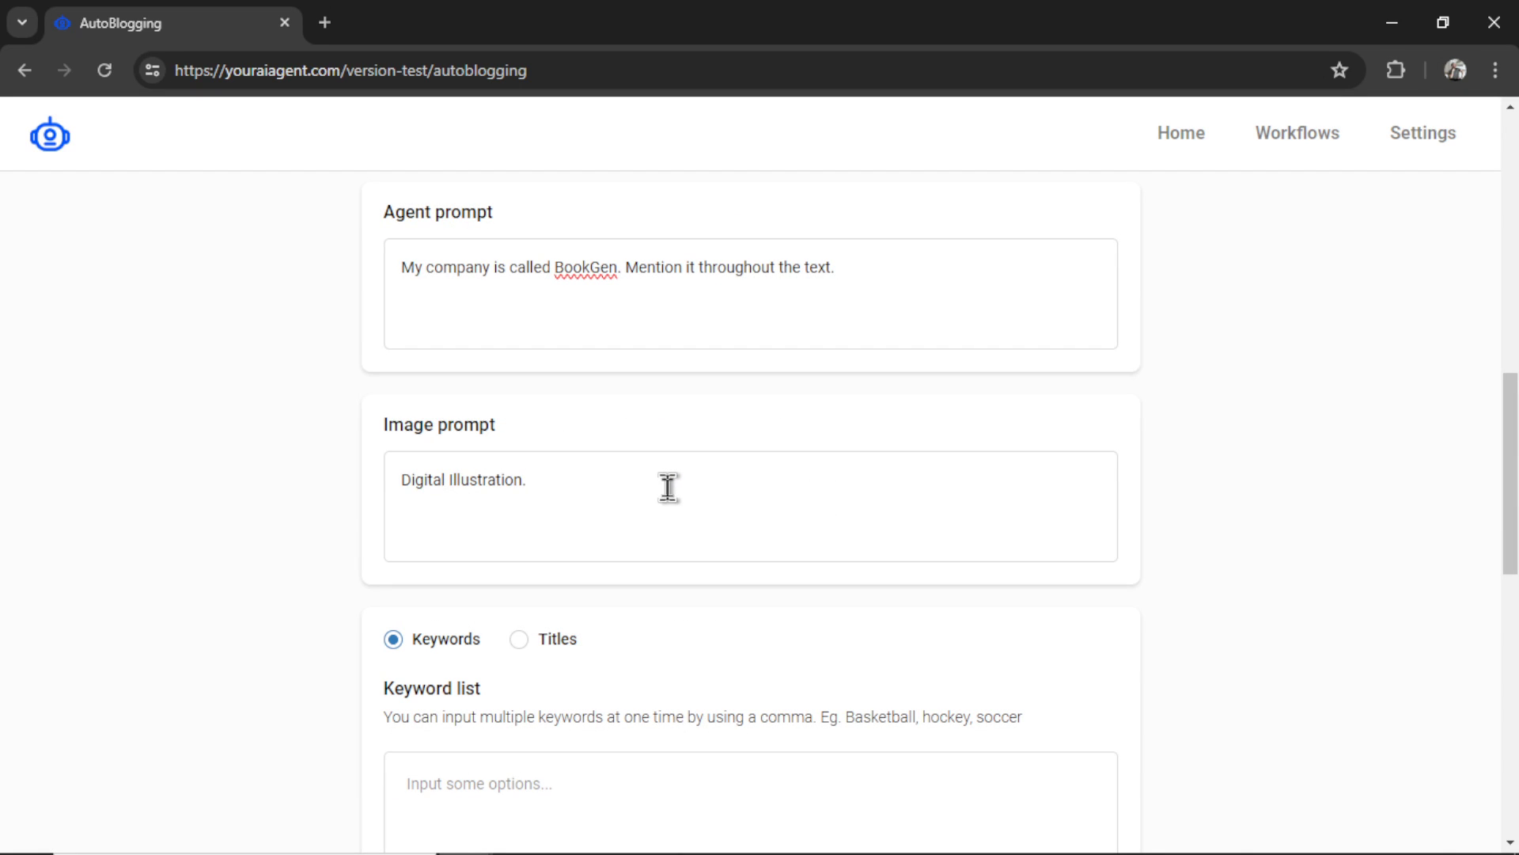
scroll(956, 547, down, 3)
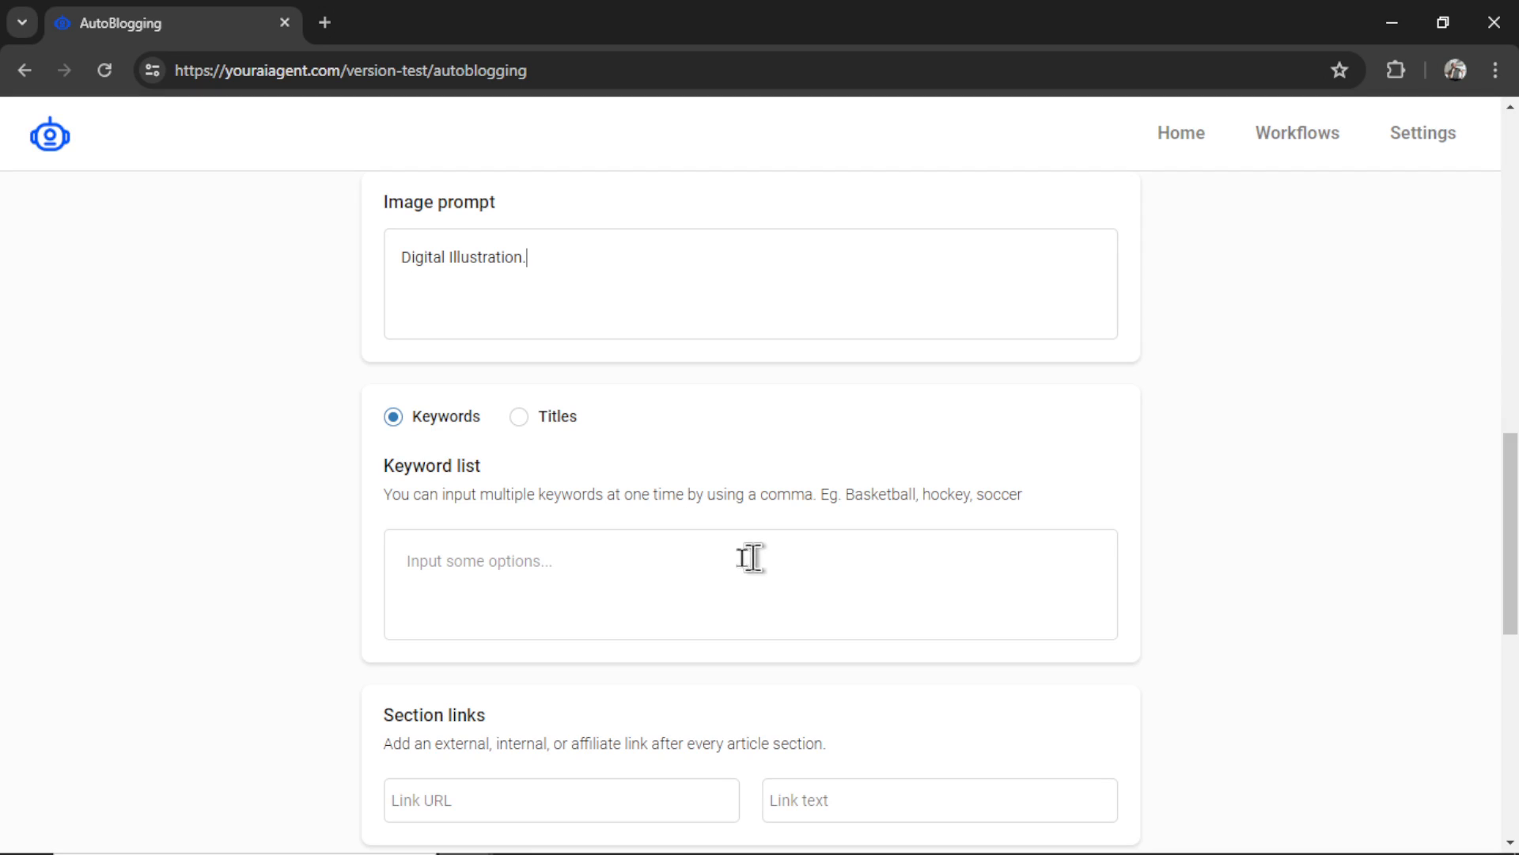
Enter the keywords 'how to write ebooks' and 'best novels 2024' in the keyword list
click(467, 554)
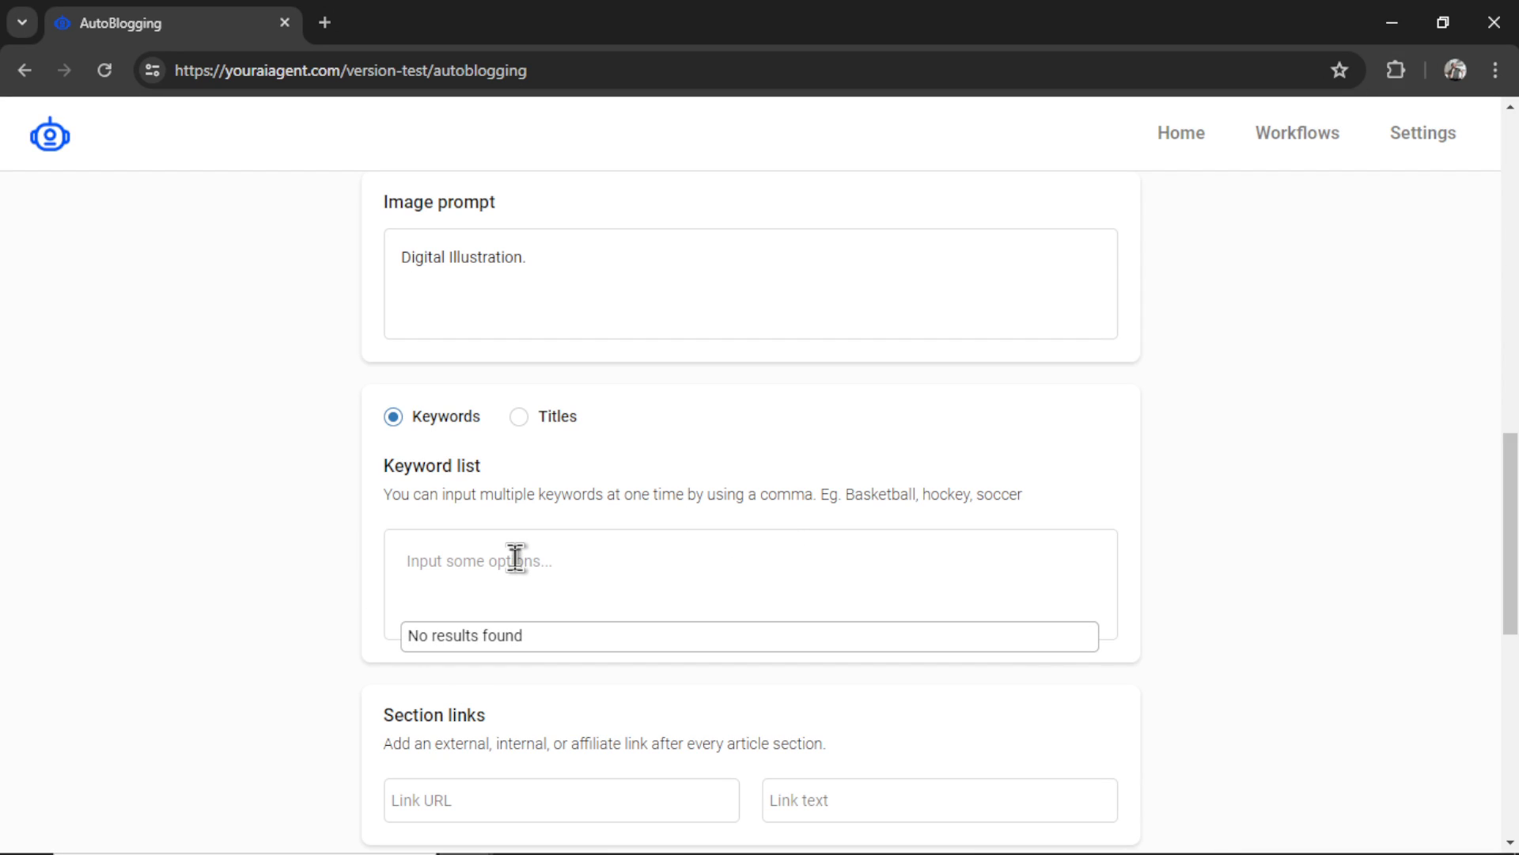
text(how to write ebooks)
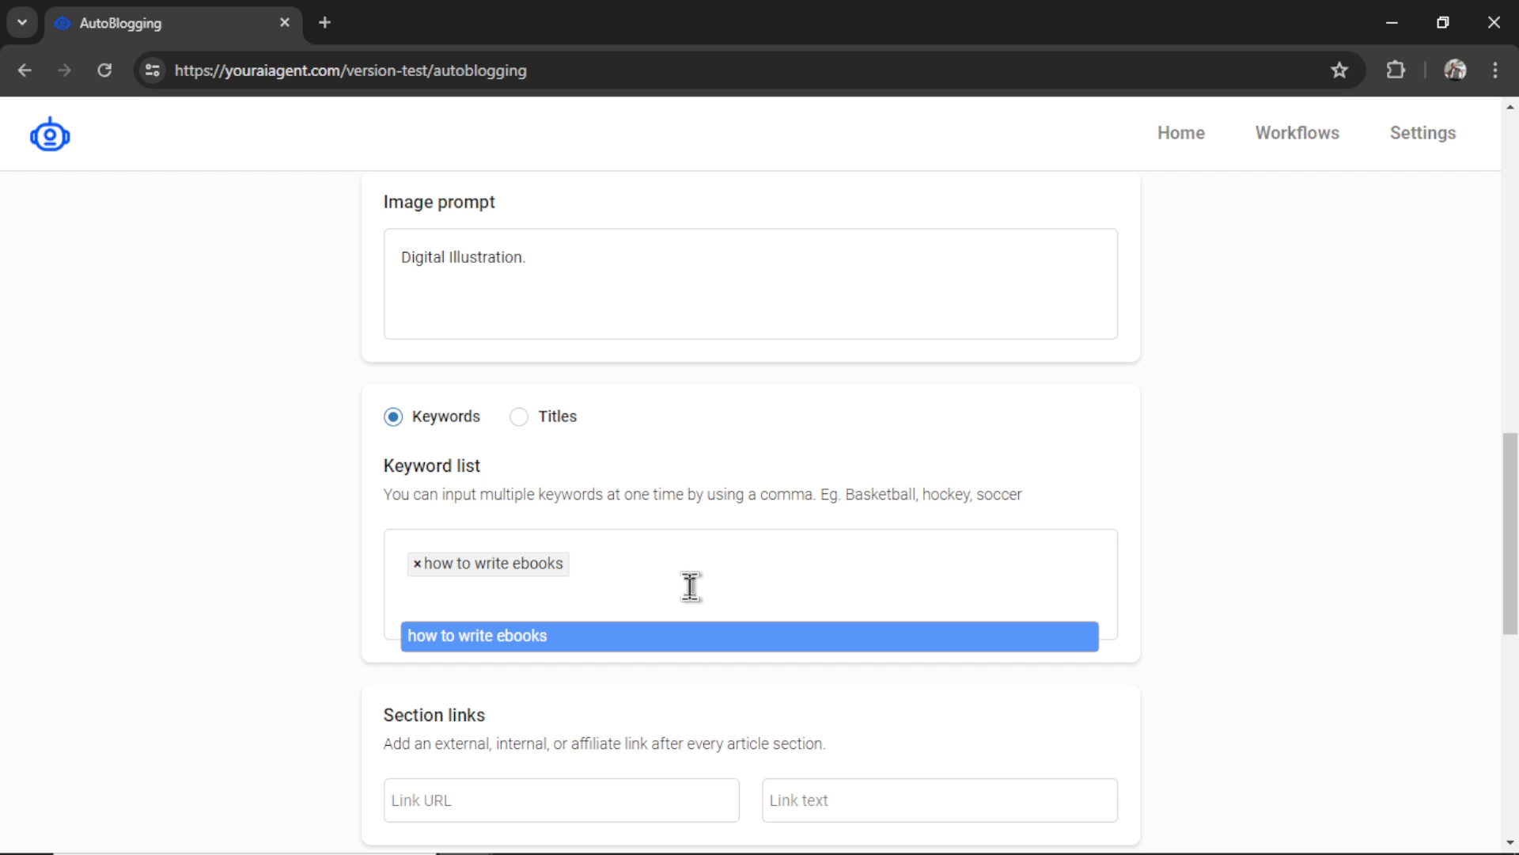
text(best novels 2024)
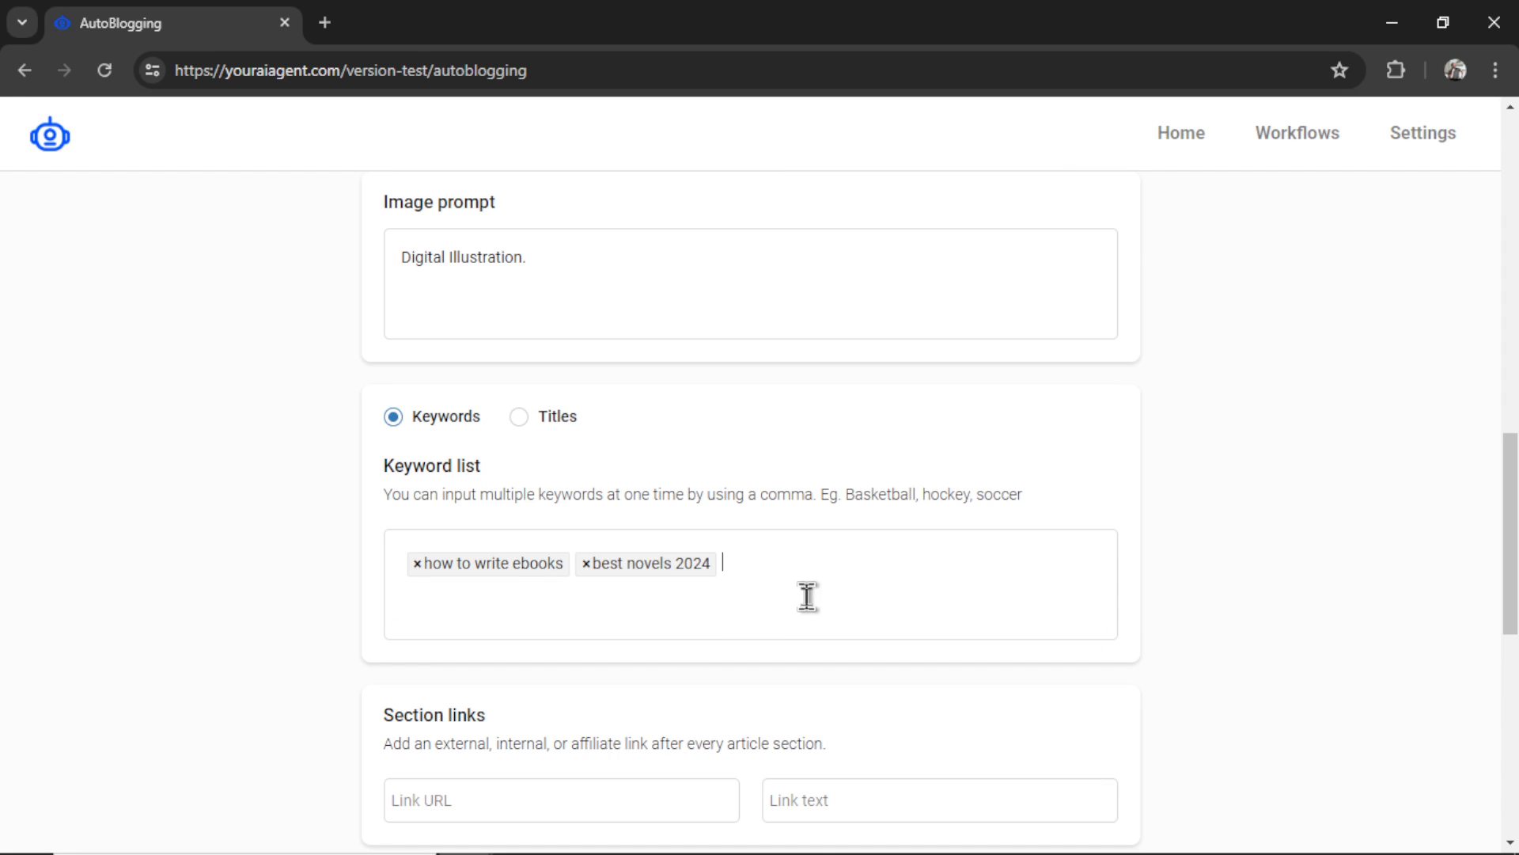
scroll(841, 604, down, 3)
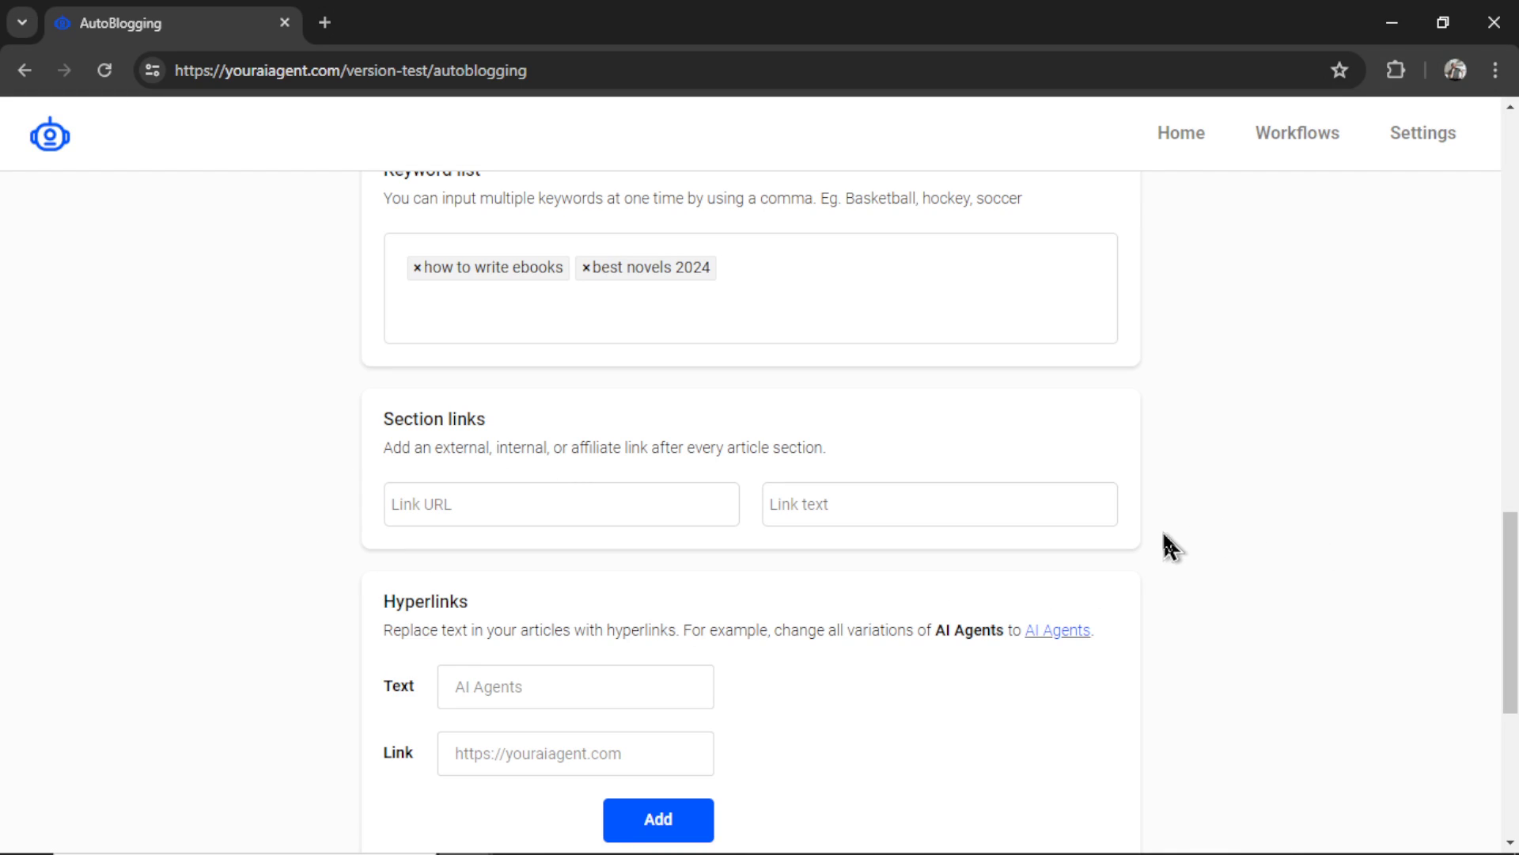
scroll(1172, 546, down, 2)
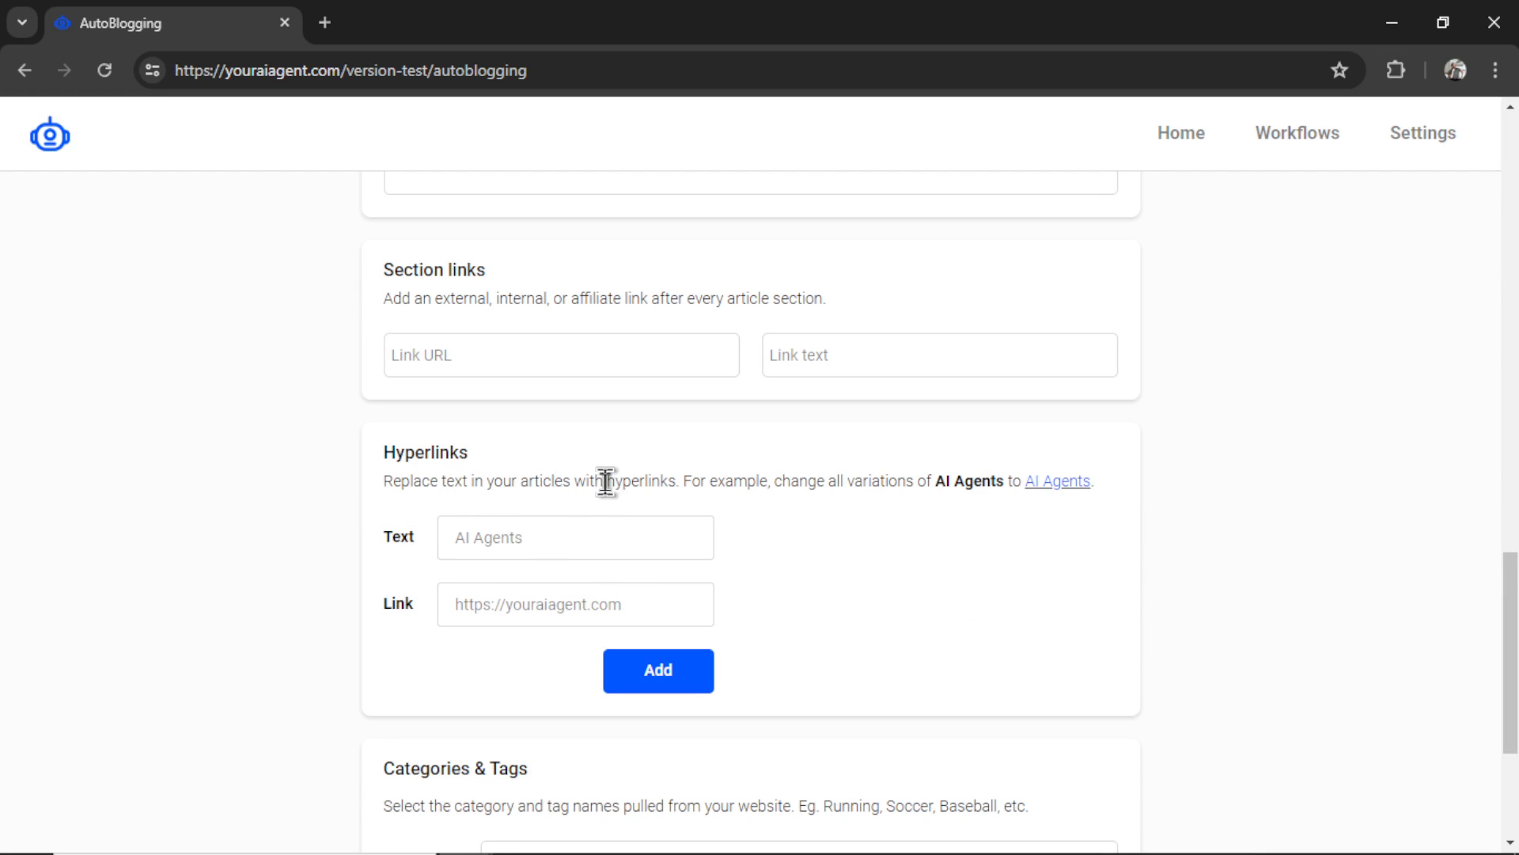
drag(605, 482, 685, 480)
click(1010, 526)
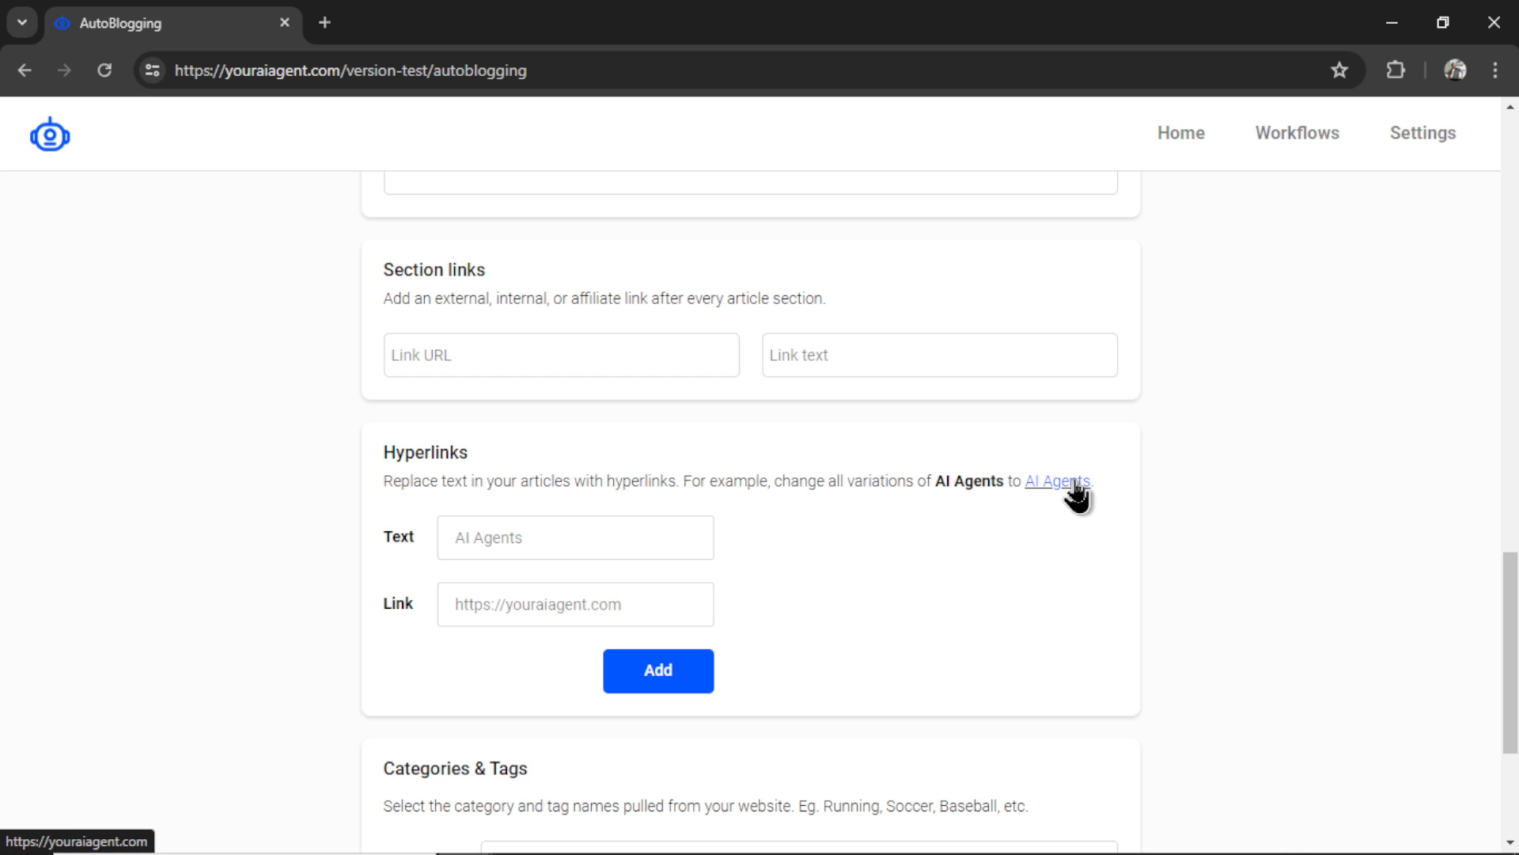
click(620, 546)
text(BookGen)
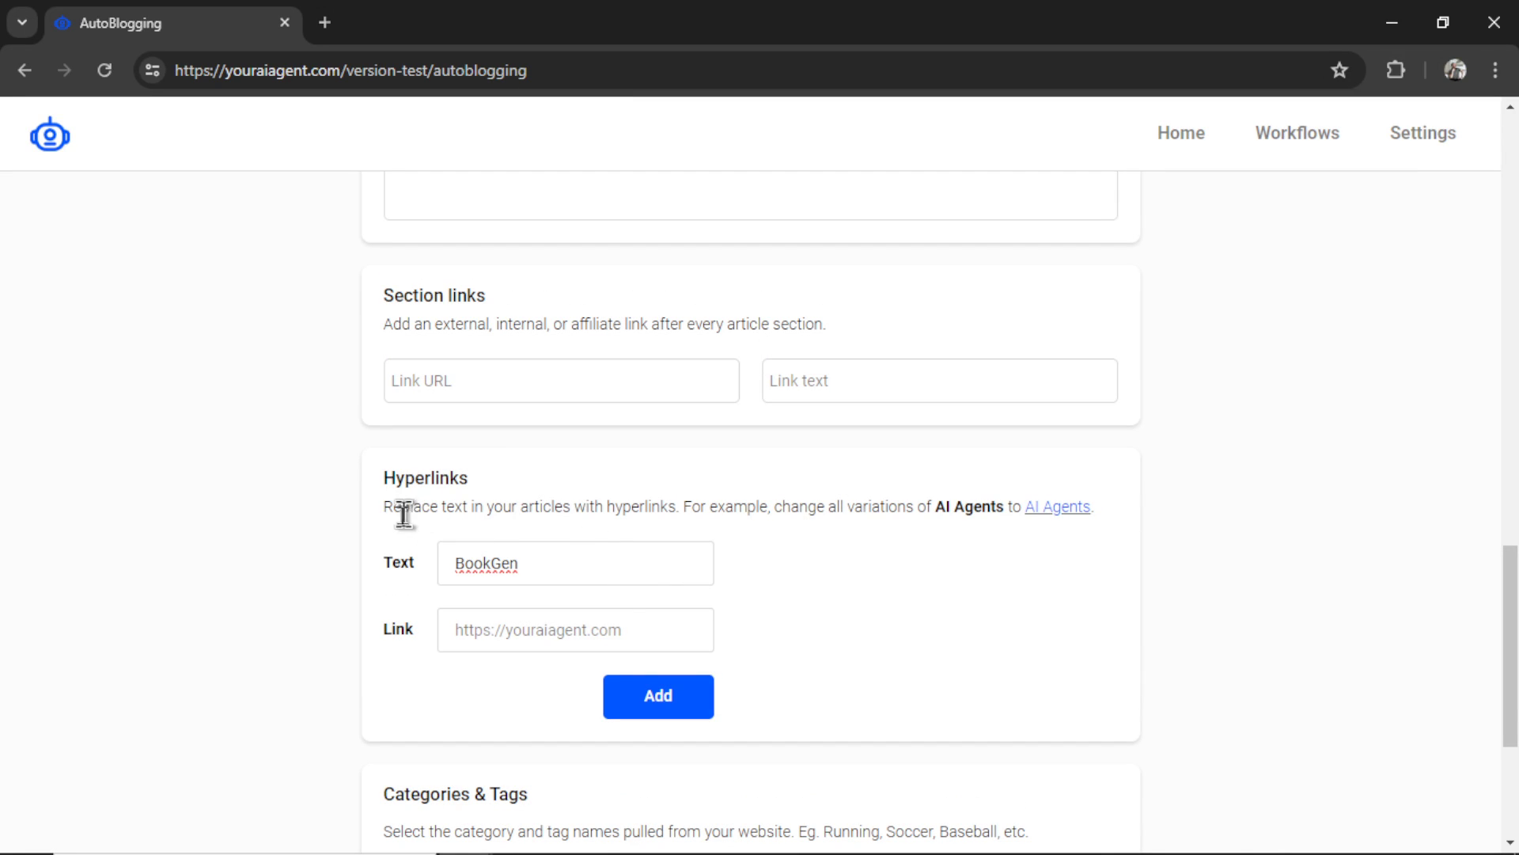
click(553, 630)
text(https://bookgen.xyz/sale)
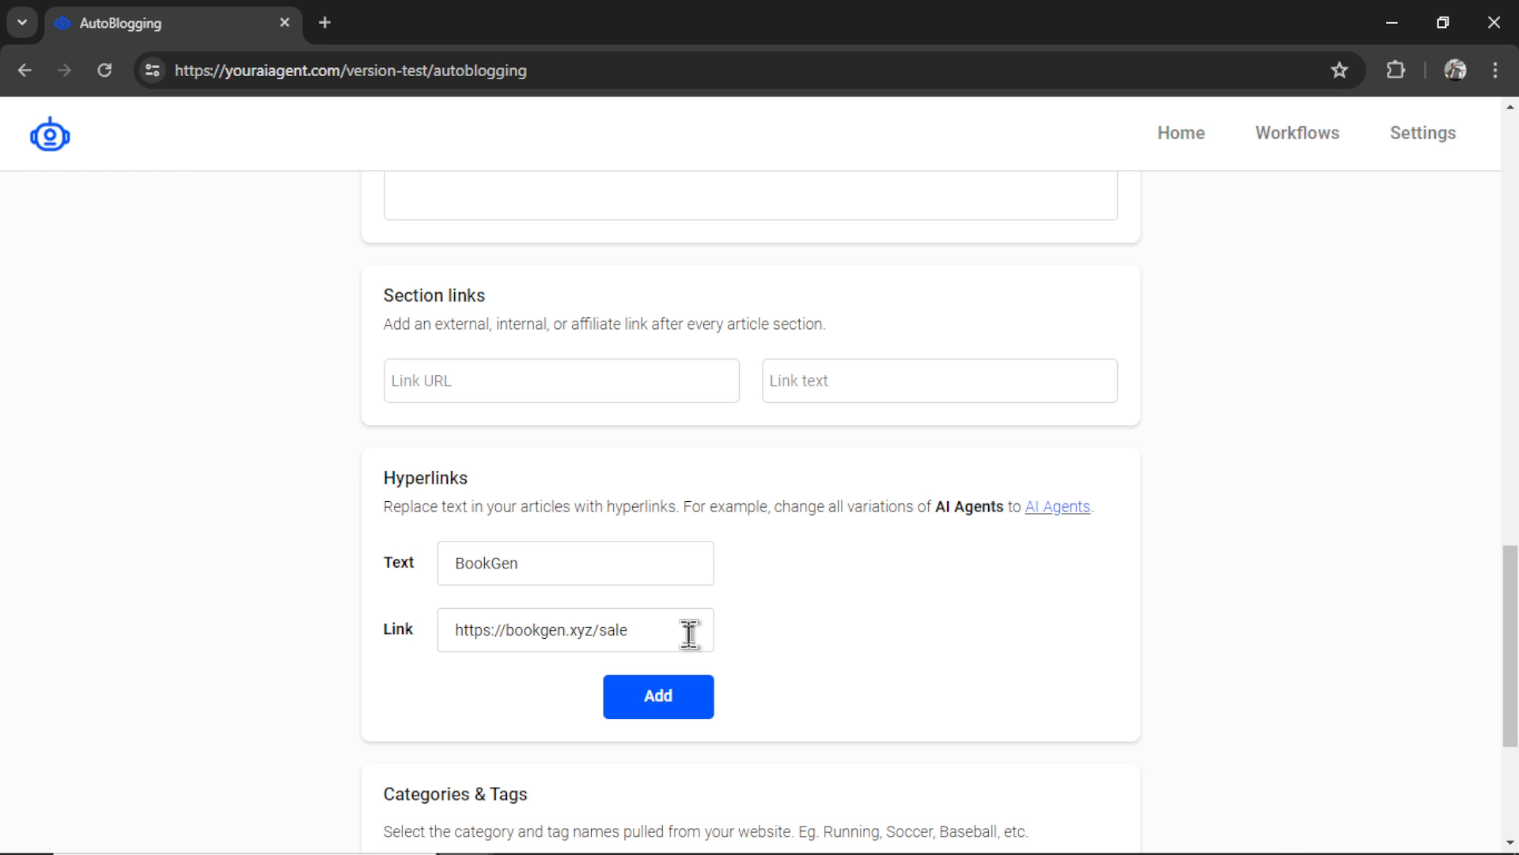
click(678, 701)
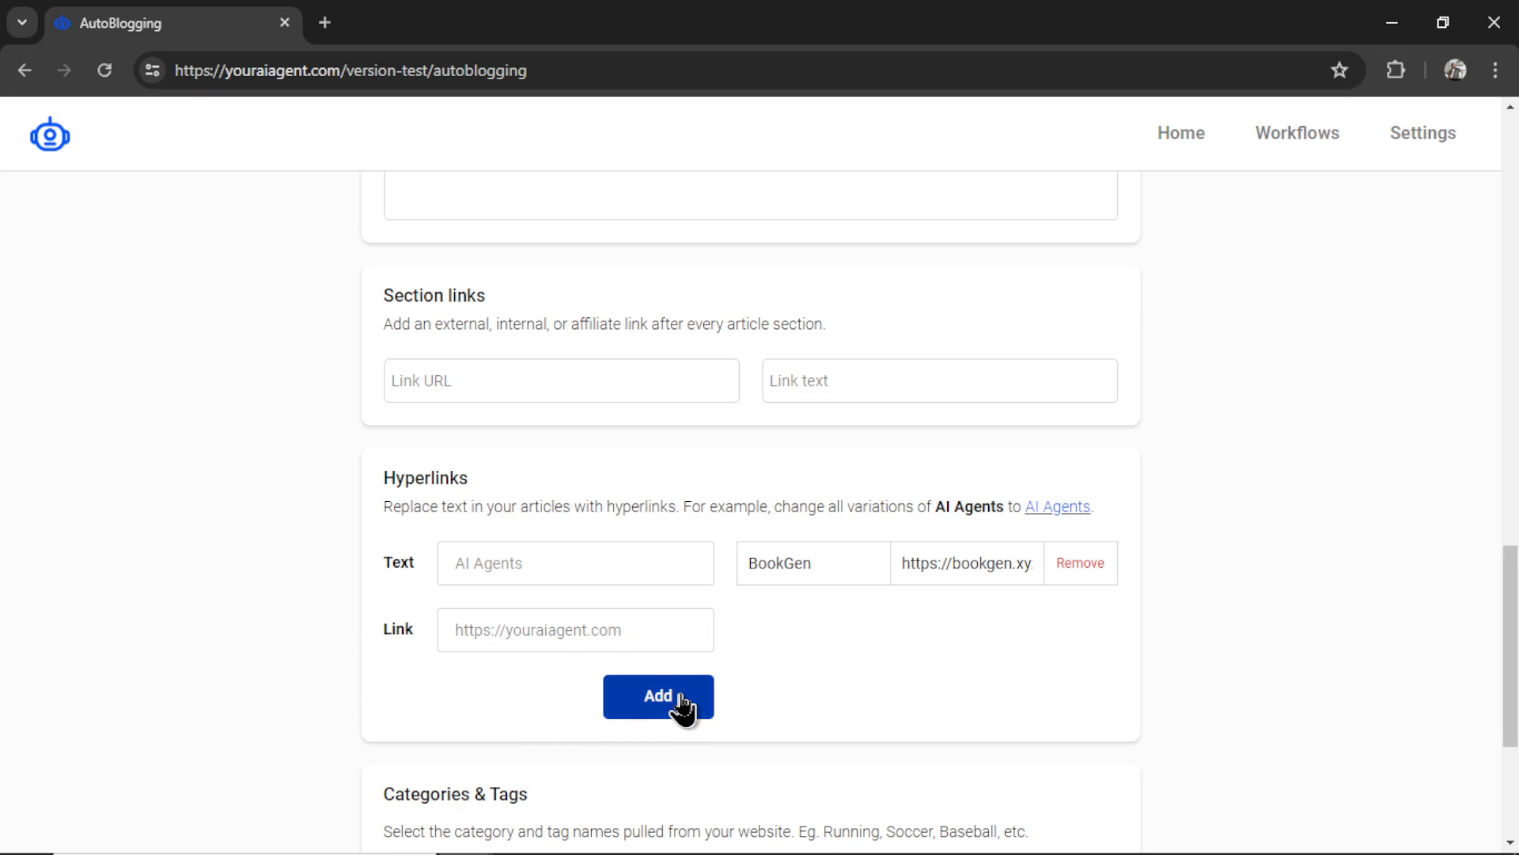
scroll(678, 700, down, 4)
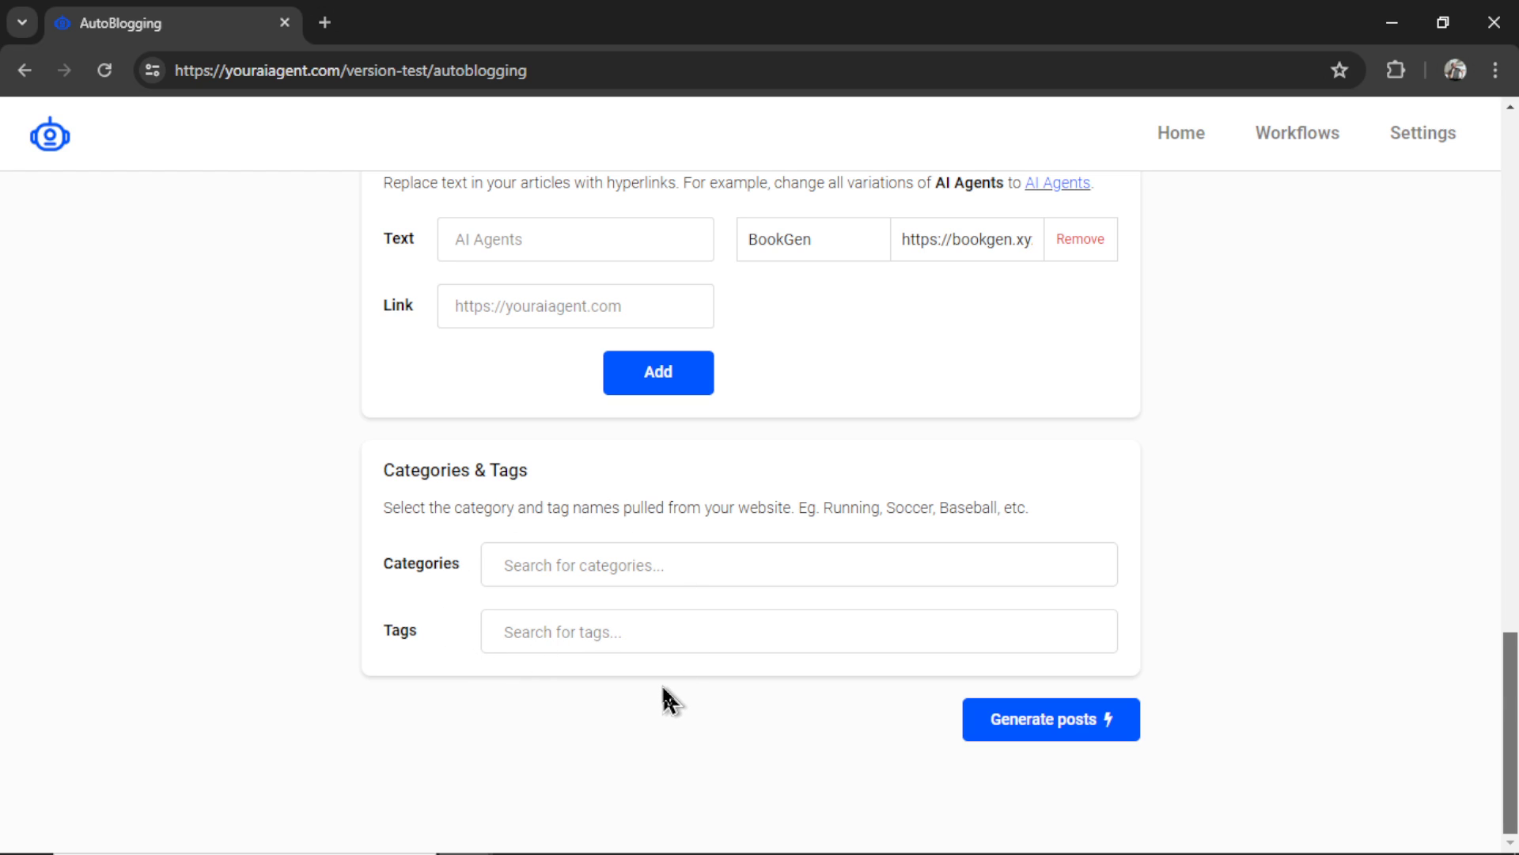
Assign the love and foodie categories and the bags tag to the posts
click(663, 564)
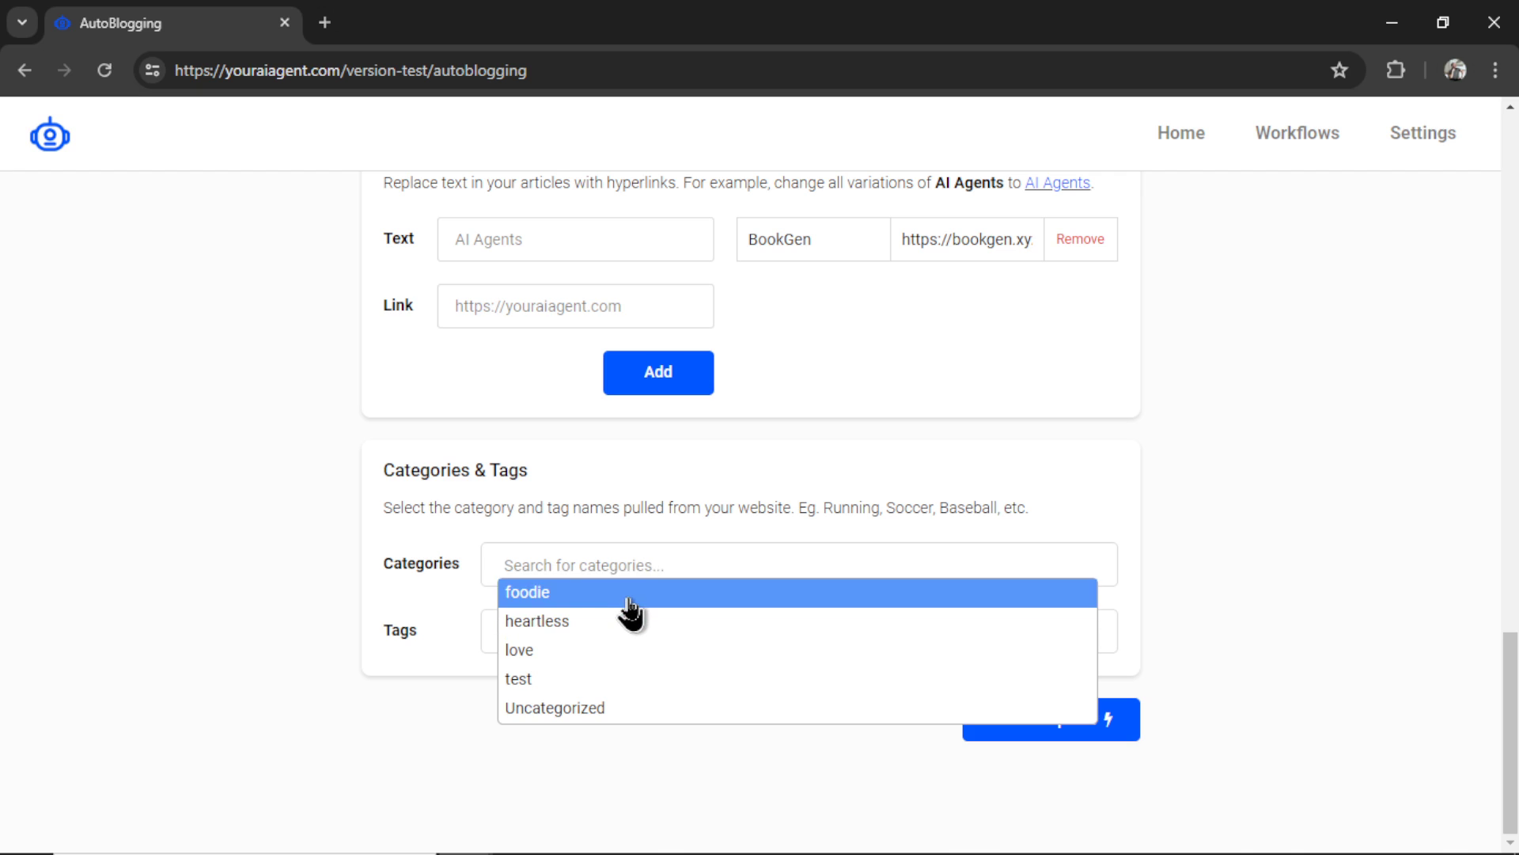
click(623, 653)
click(655, 564)
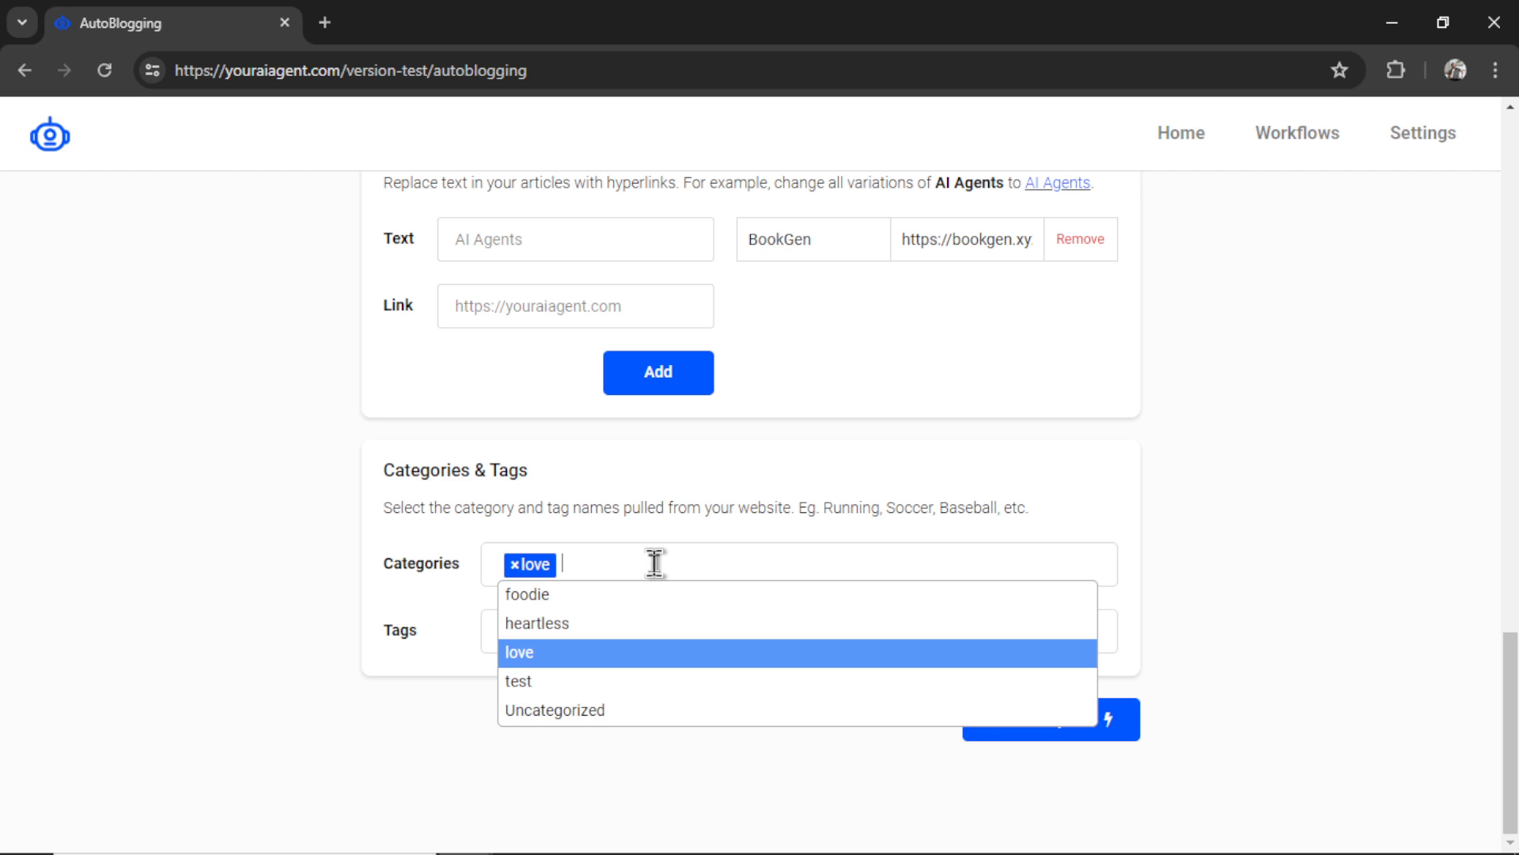
click(625, 599)
click(621, 634)
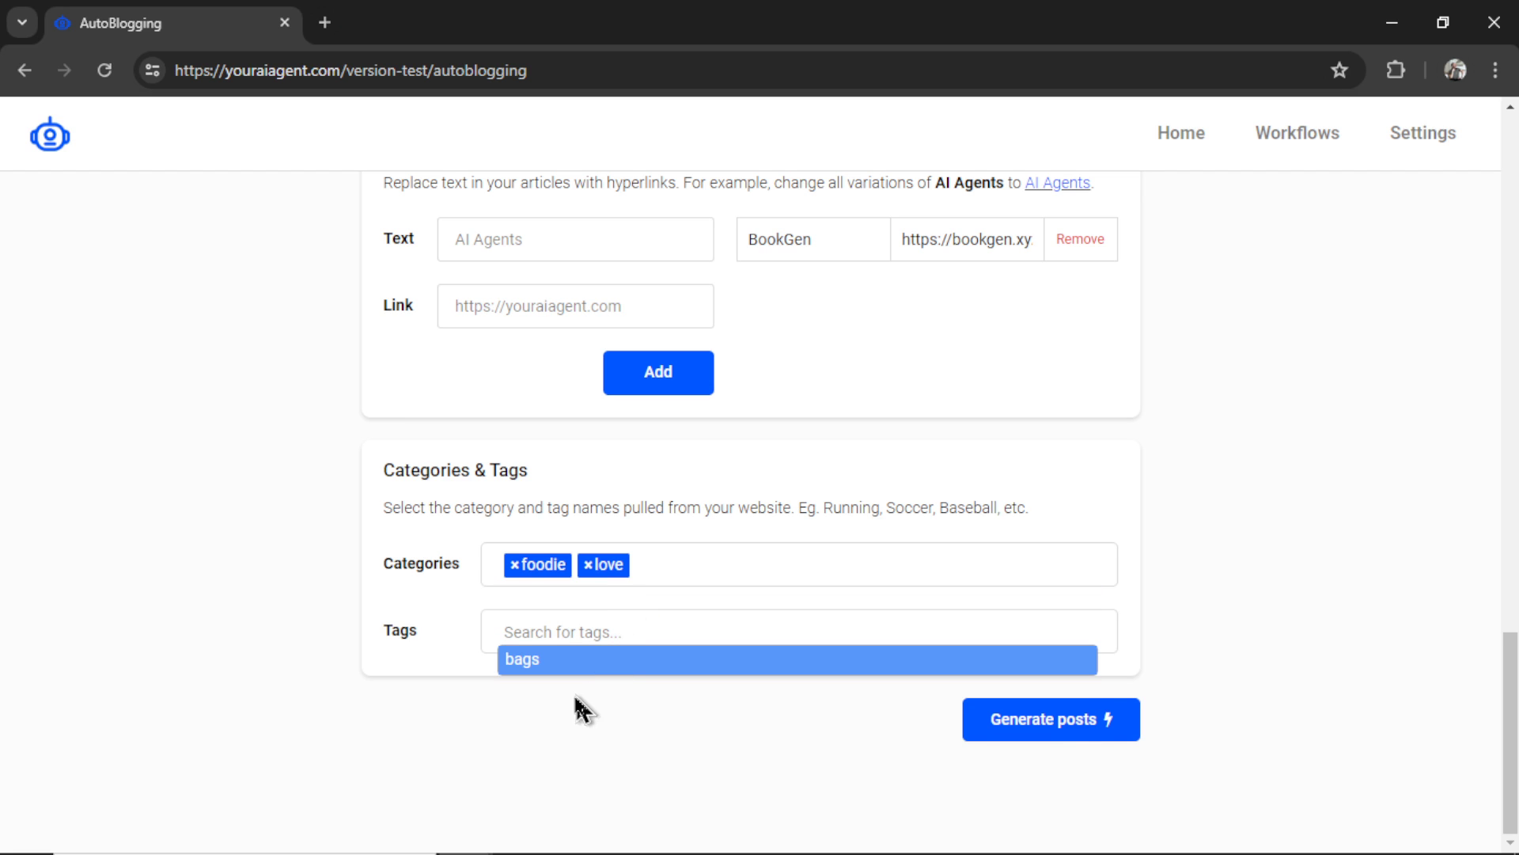
click(575, 660)
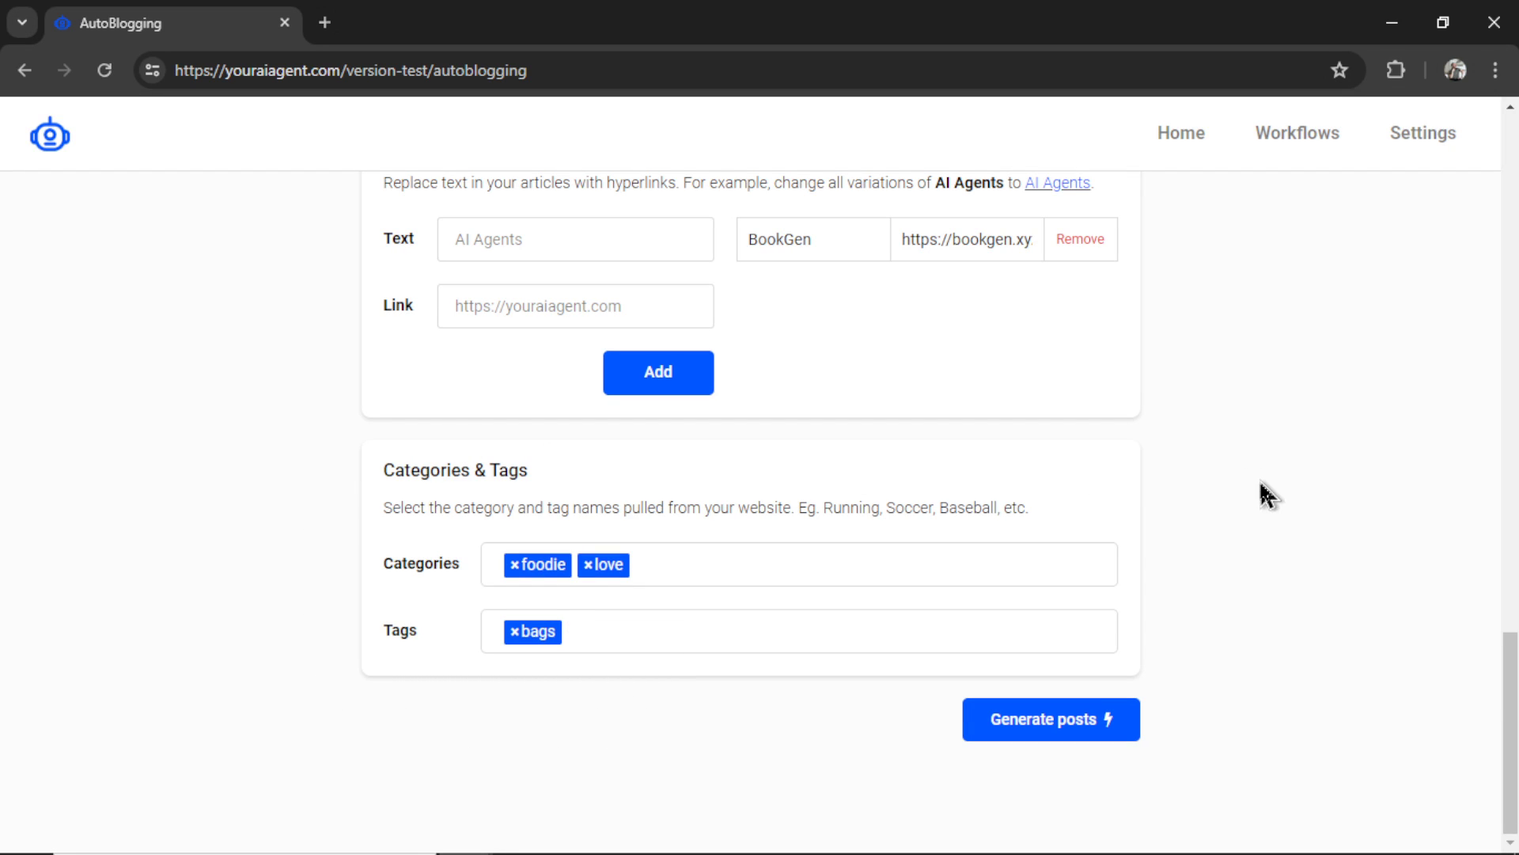
Generate the posts, then set the July 4 workflow's article length to Standard
click(1043, 721)
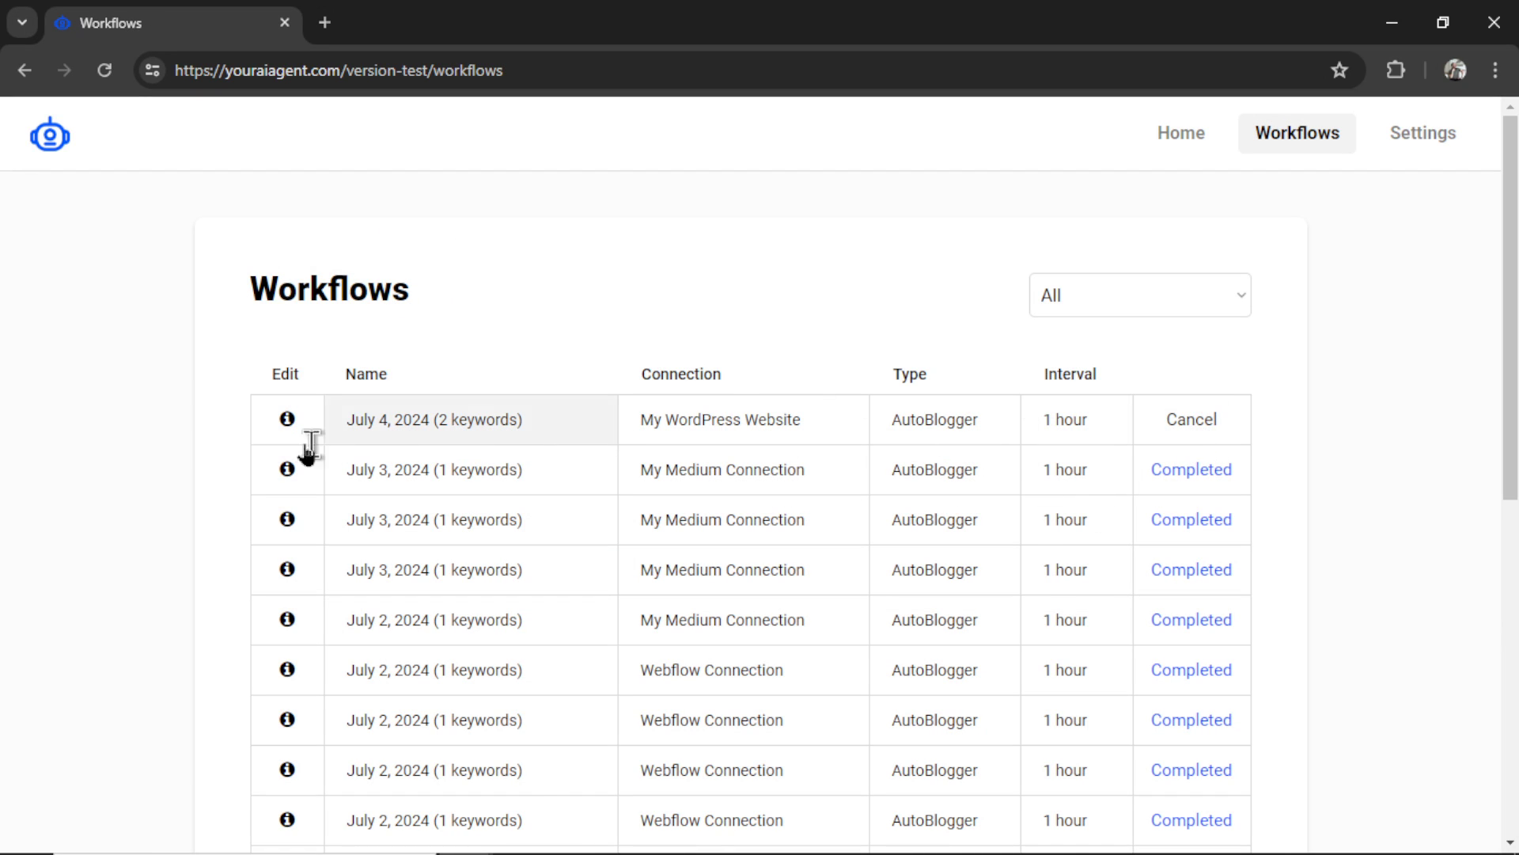
click(288, 421)
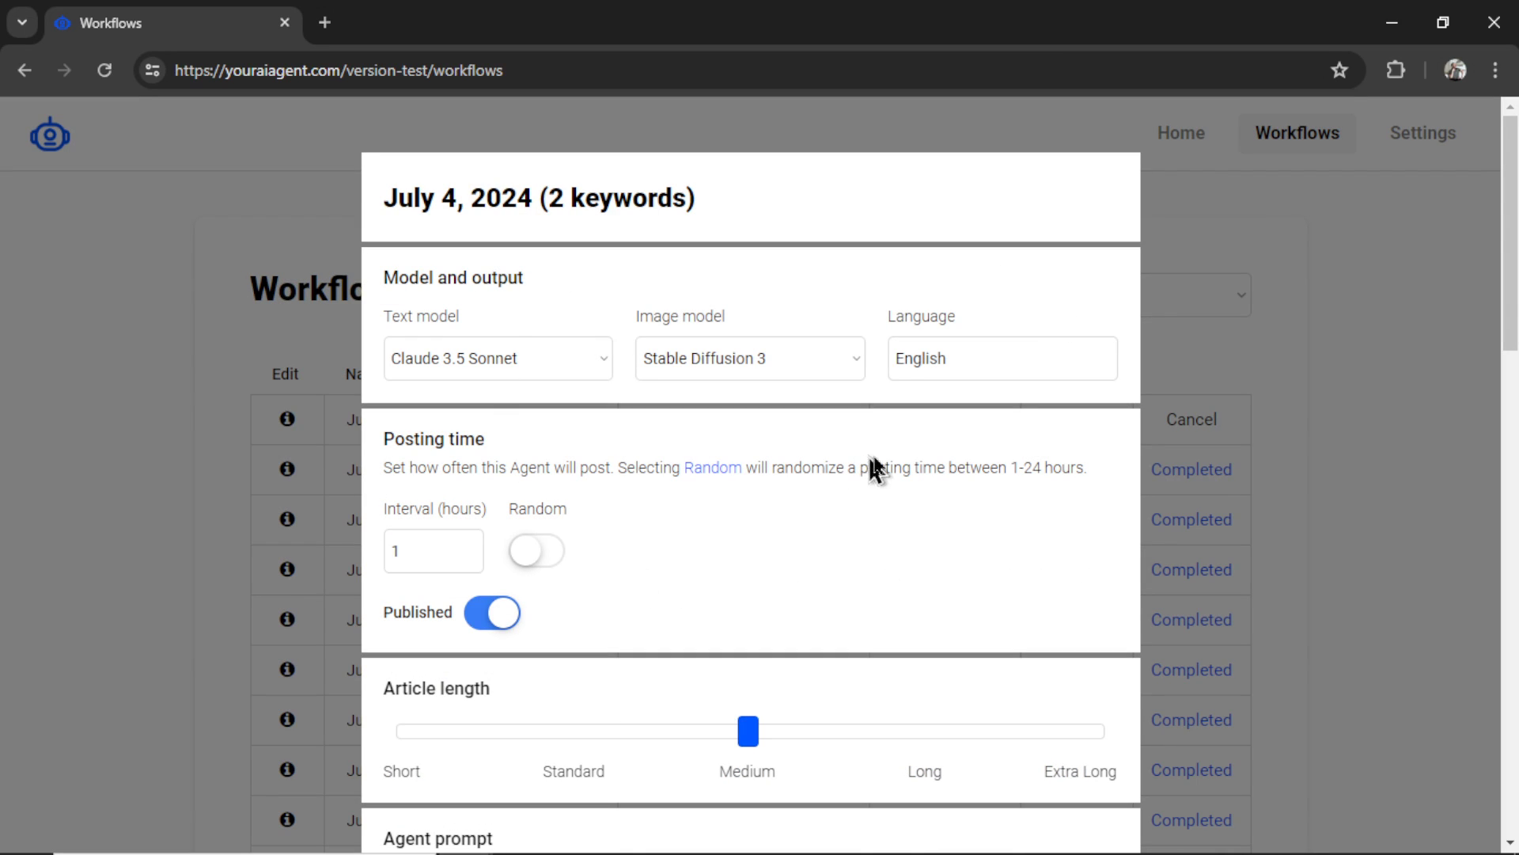
scroll(1024, 465, down, 1)
scroll(1197, 430, down, 5)
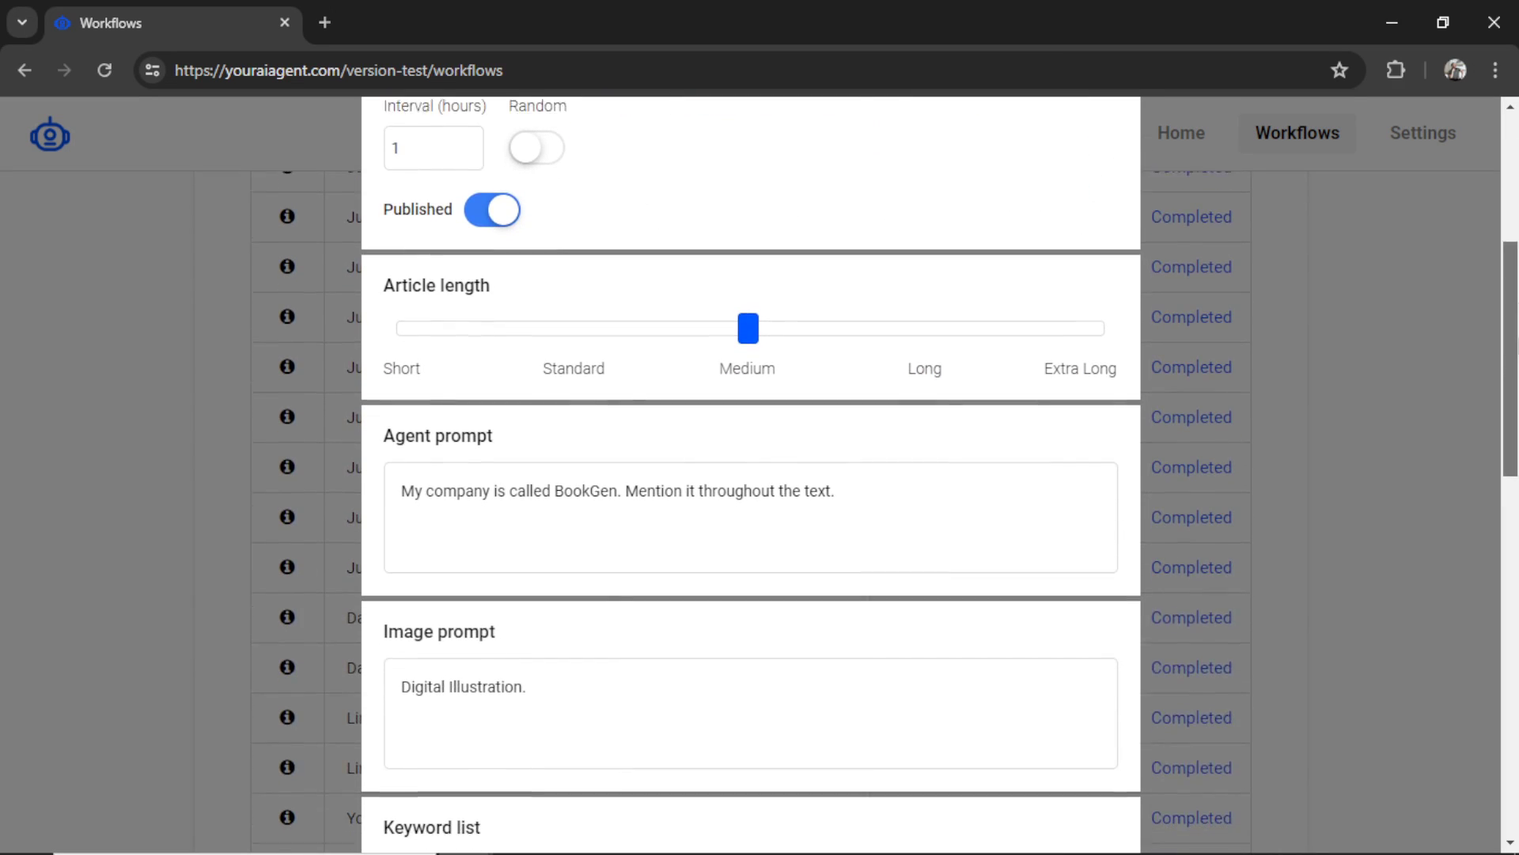
drag(760, 325, 646, 325)
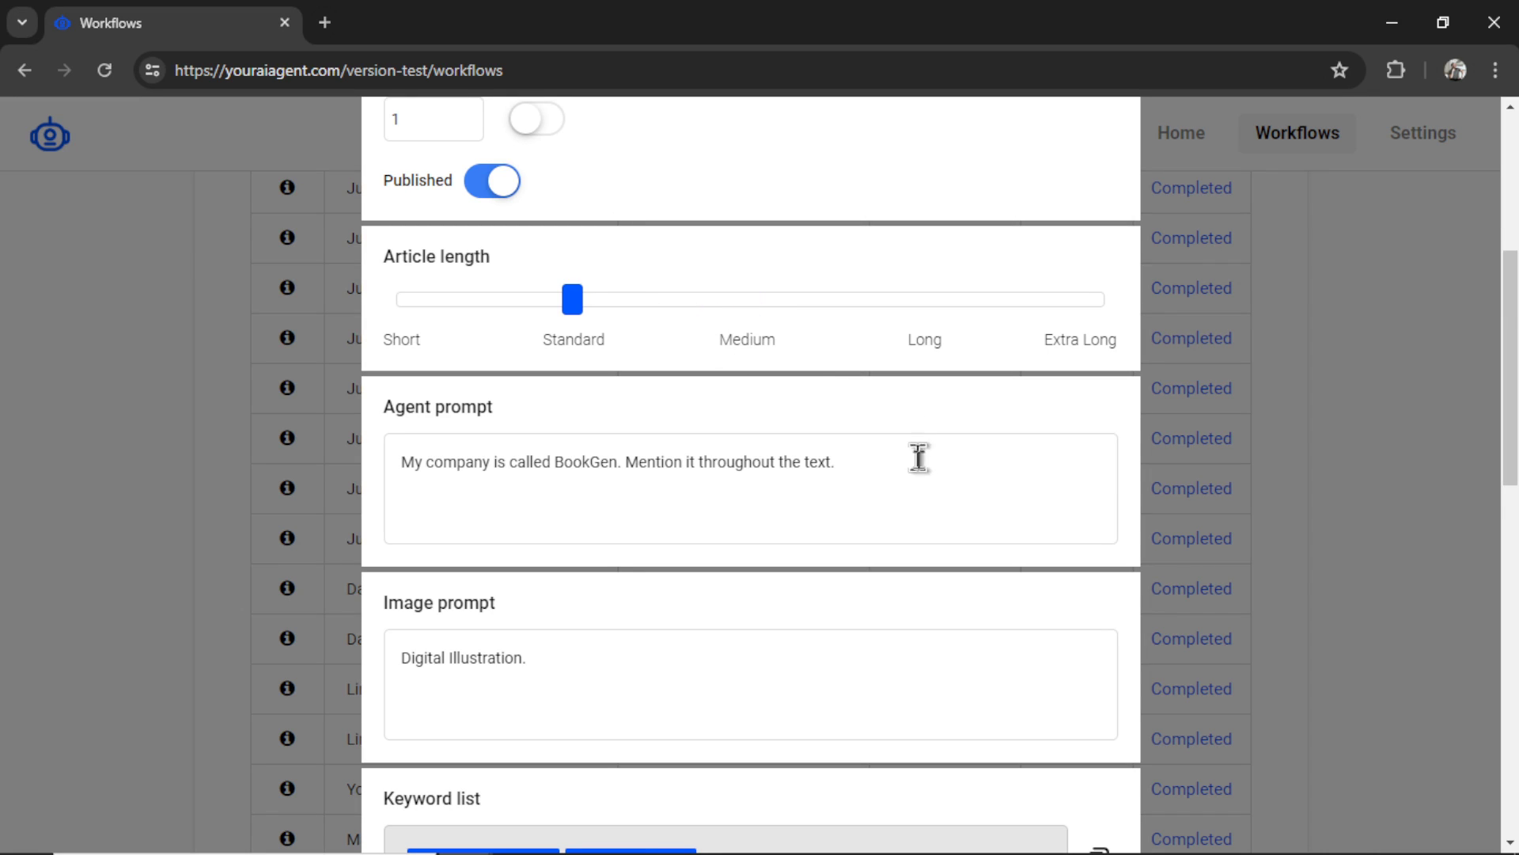
Highlight the All systems operational status and select the workflow ID number
scroll(916, 457, down, 1)
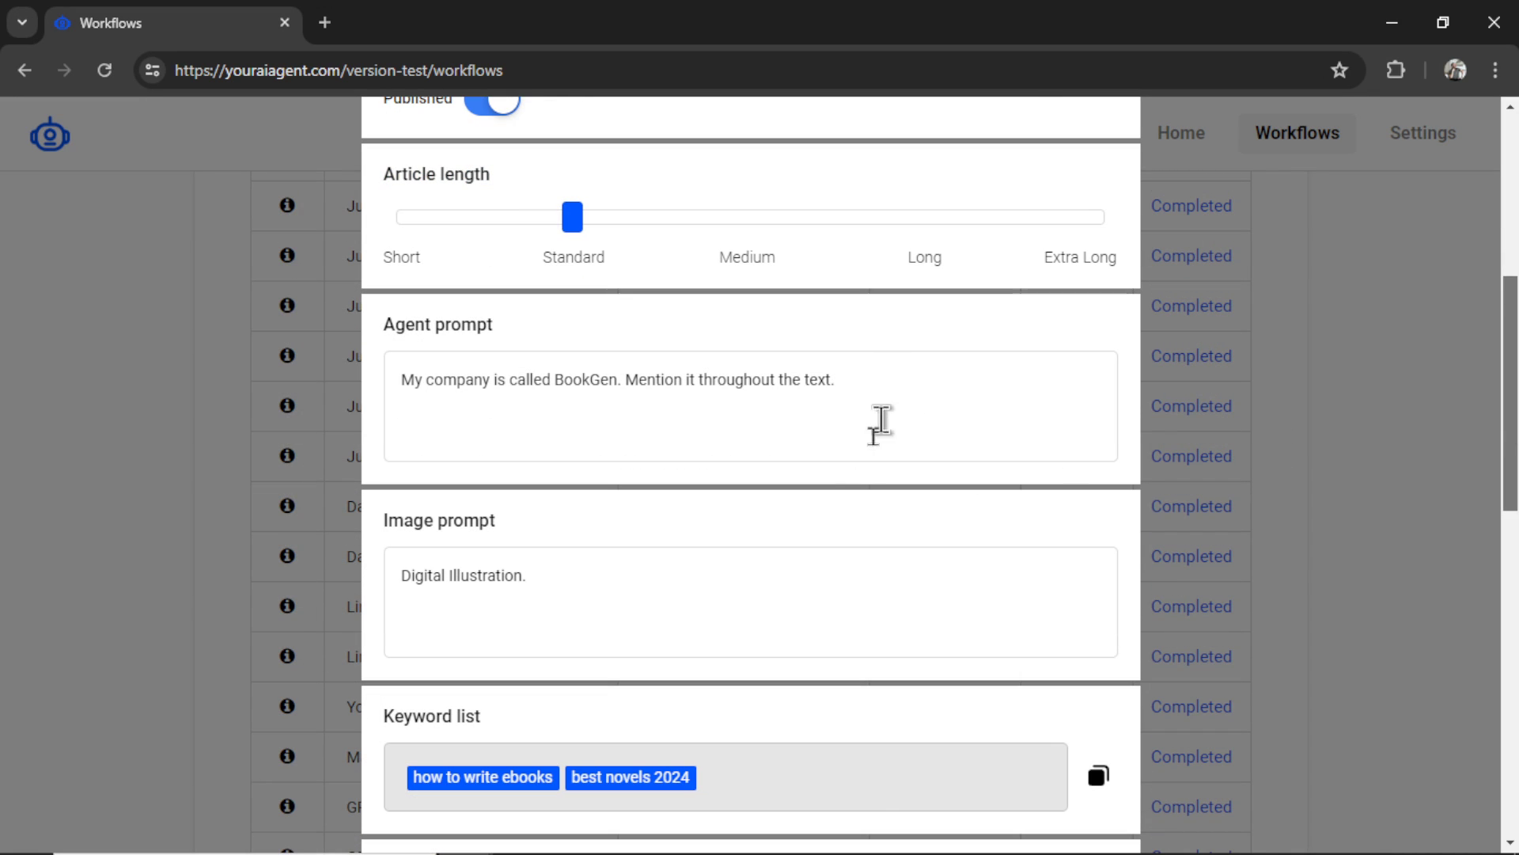
scroll(1092, 479, down, 4)
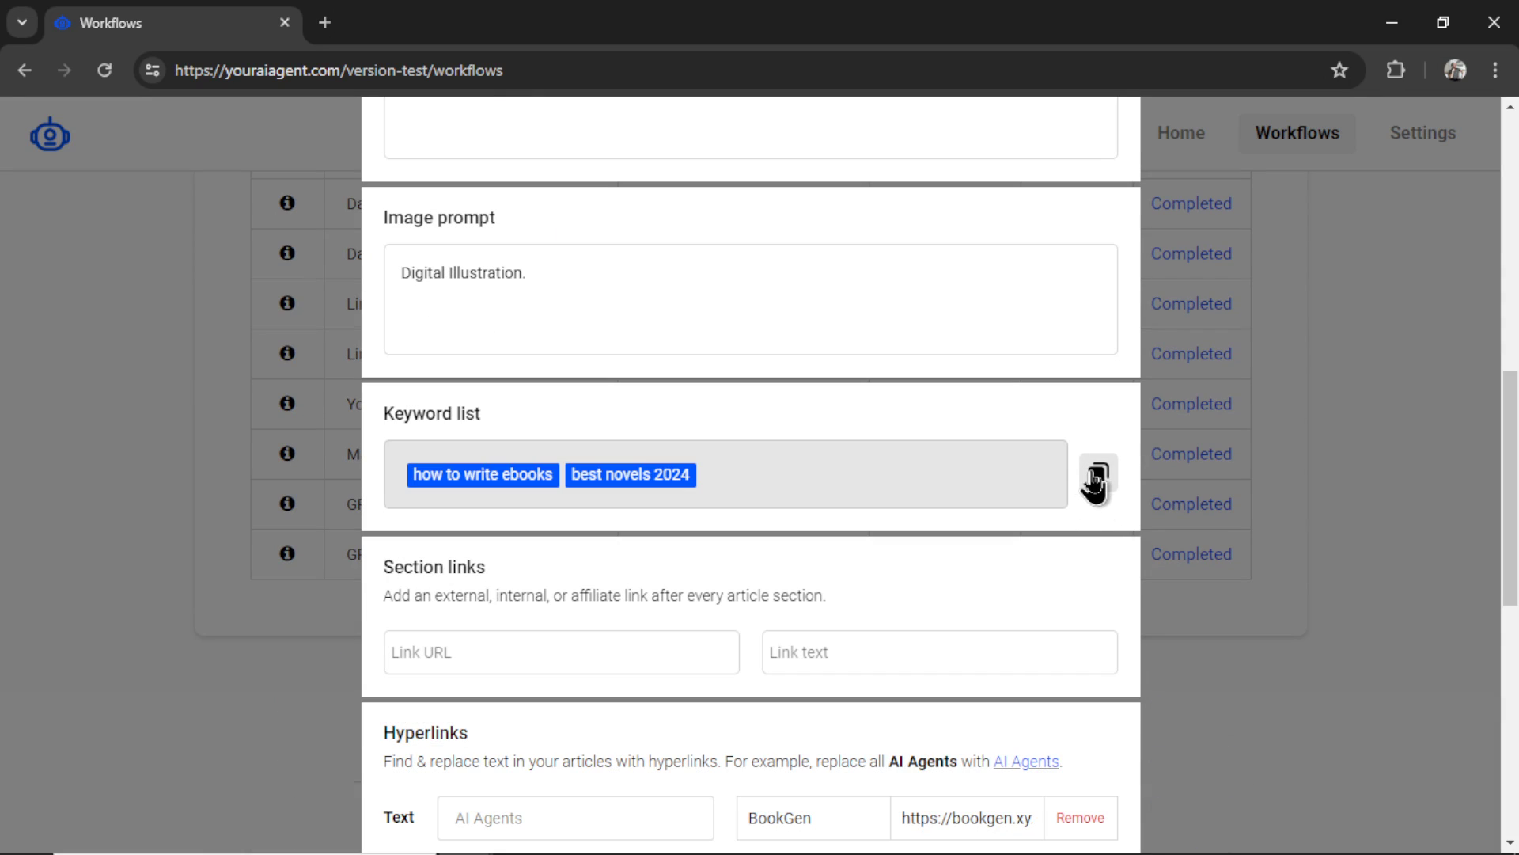
scroll(800, 435, down, 2)
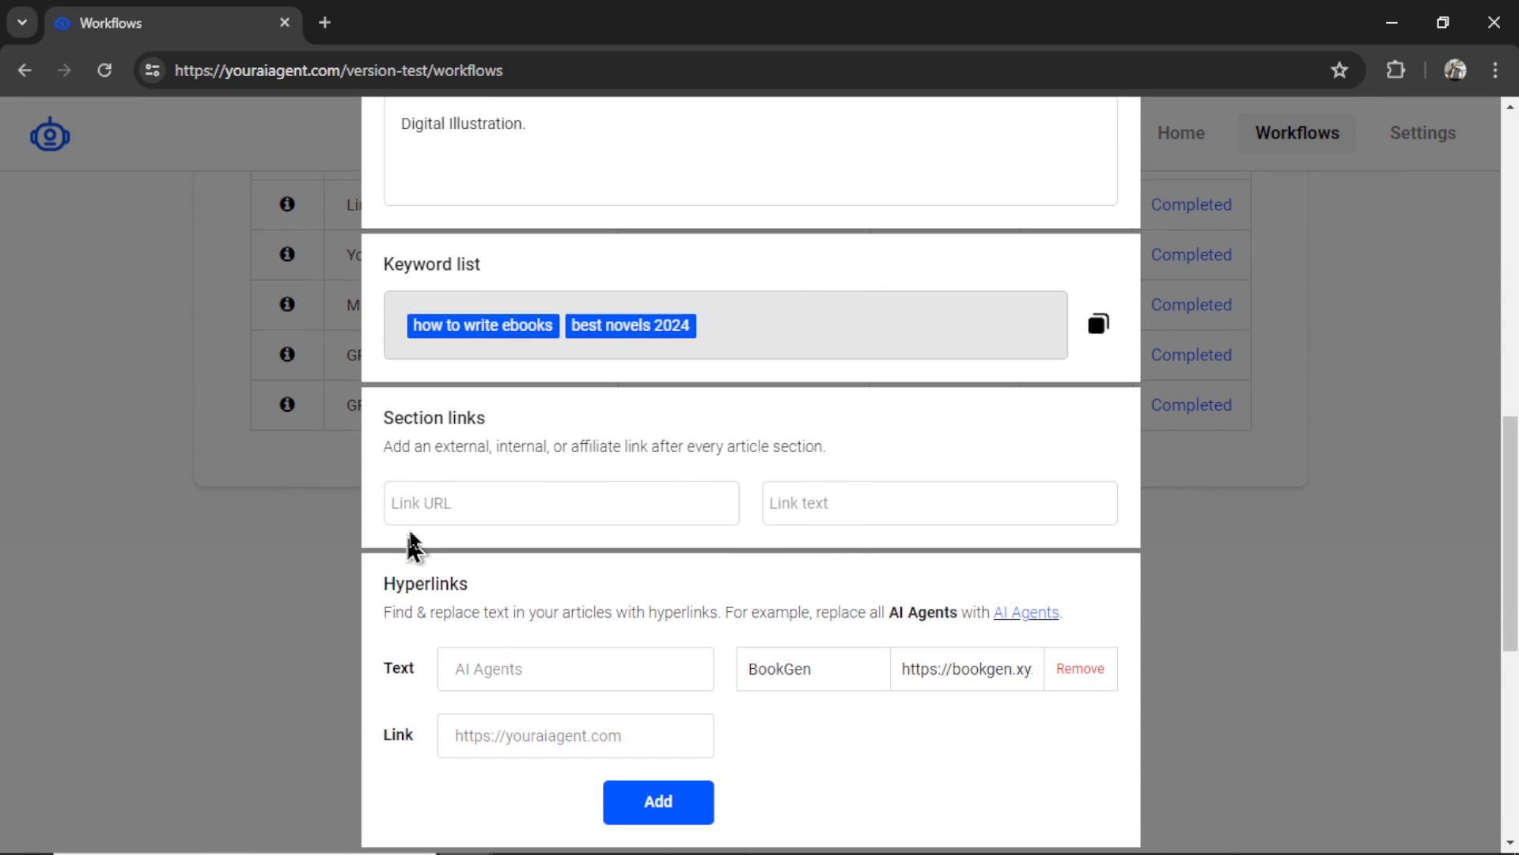
scroll(865, 461, down, 1)
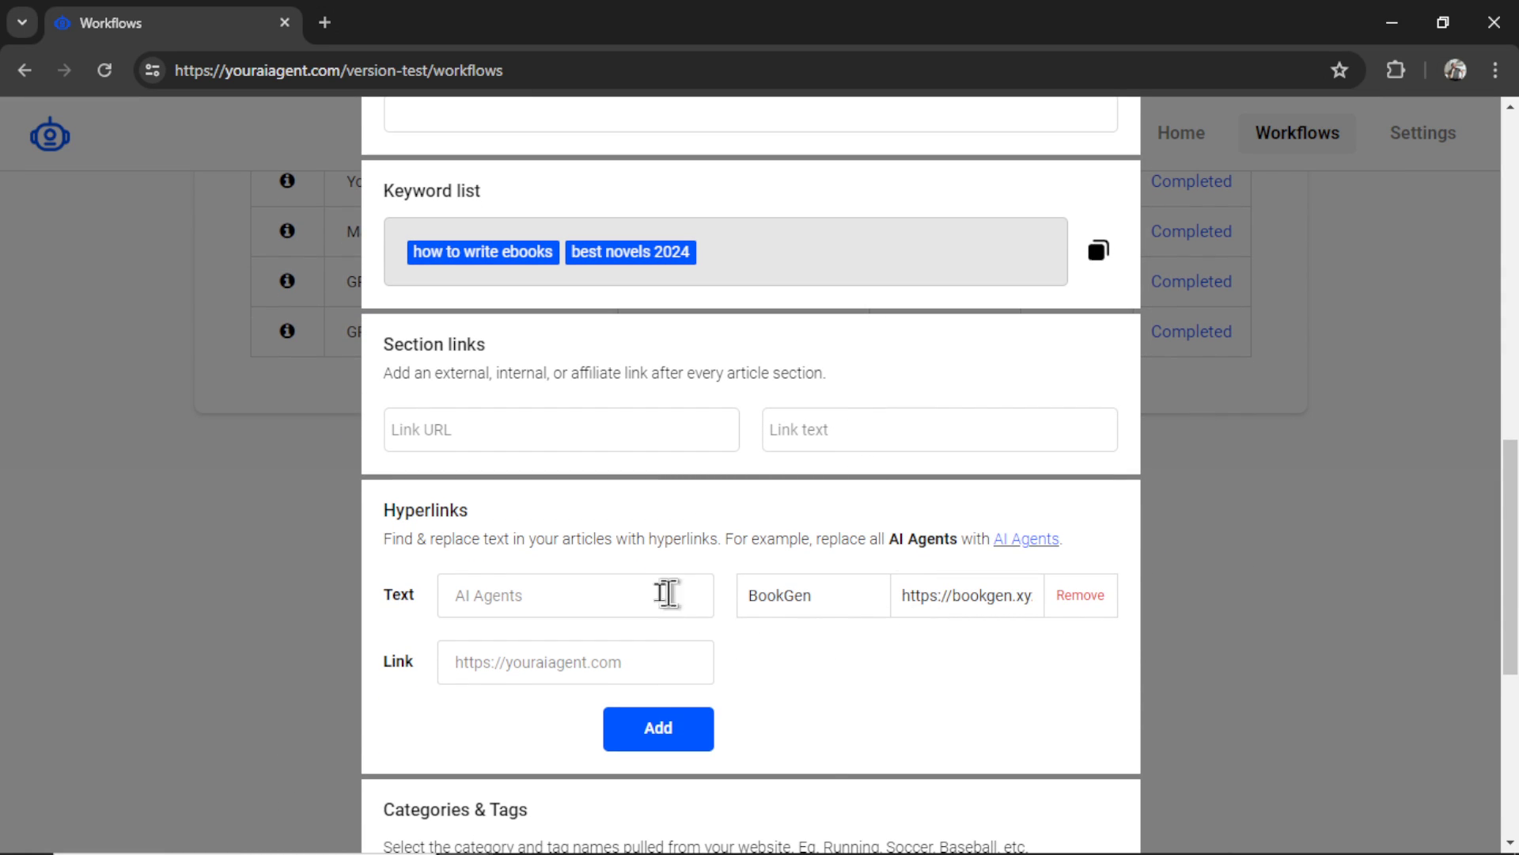
scroll(863, 558, down, 3)
scroll(862, 547, down, 2)
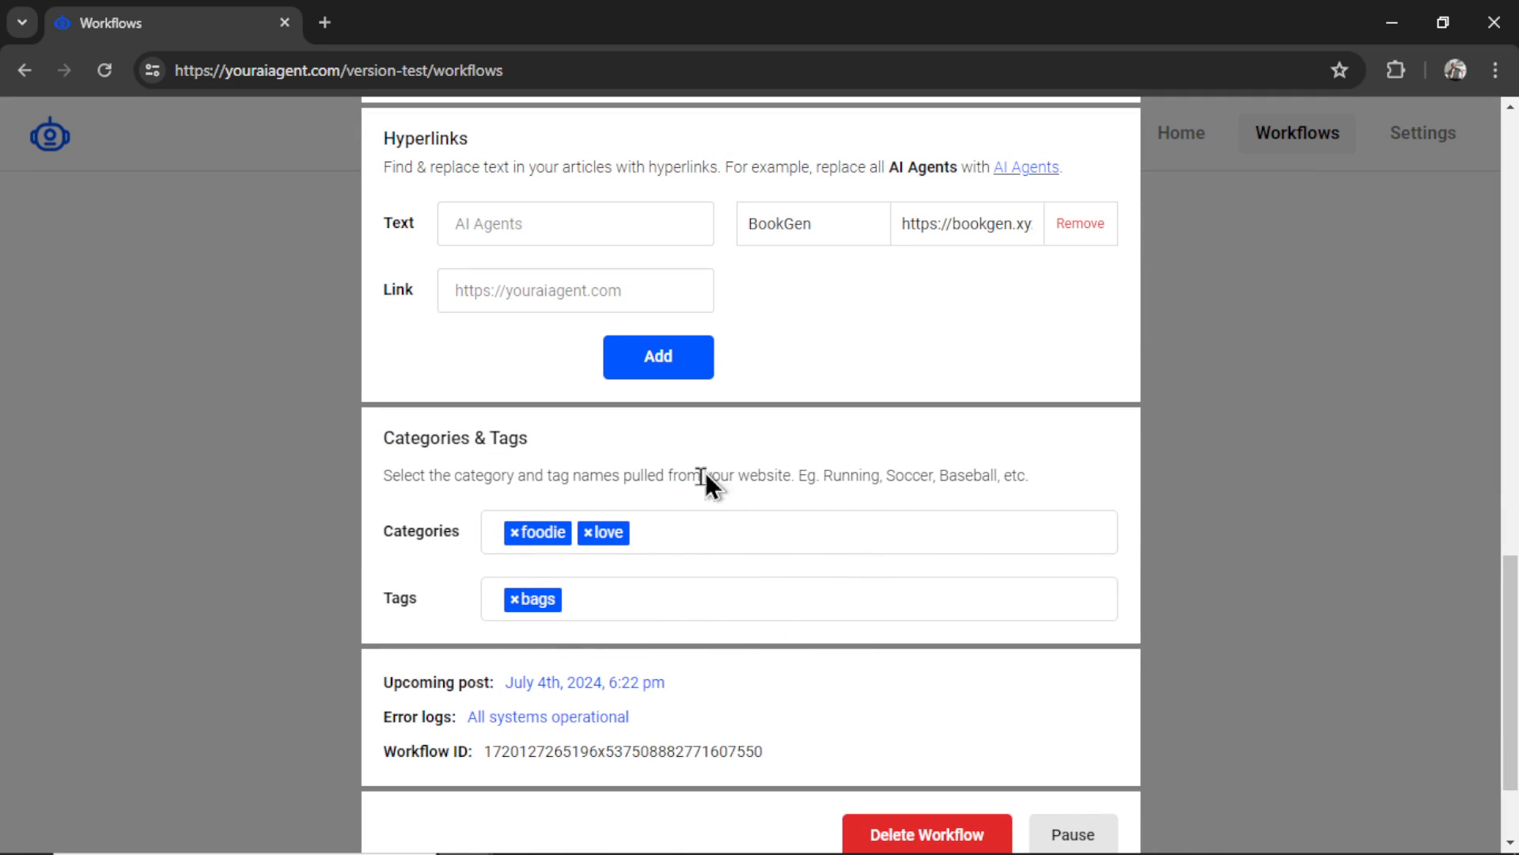
scroll(755, 506, down, 2)
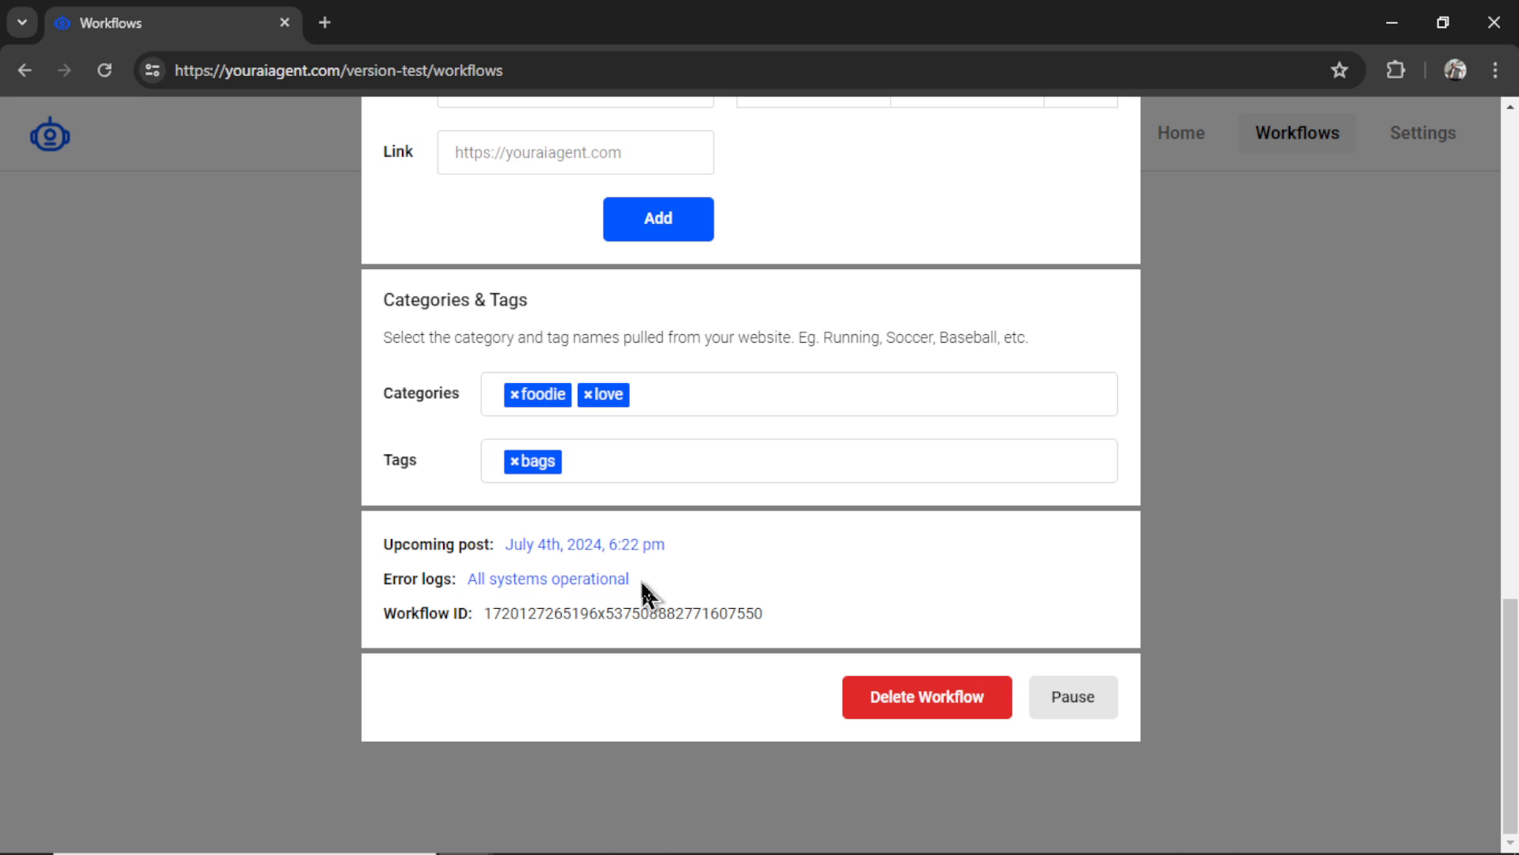
drag(633, 579, 466, 579)
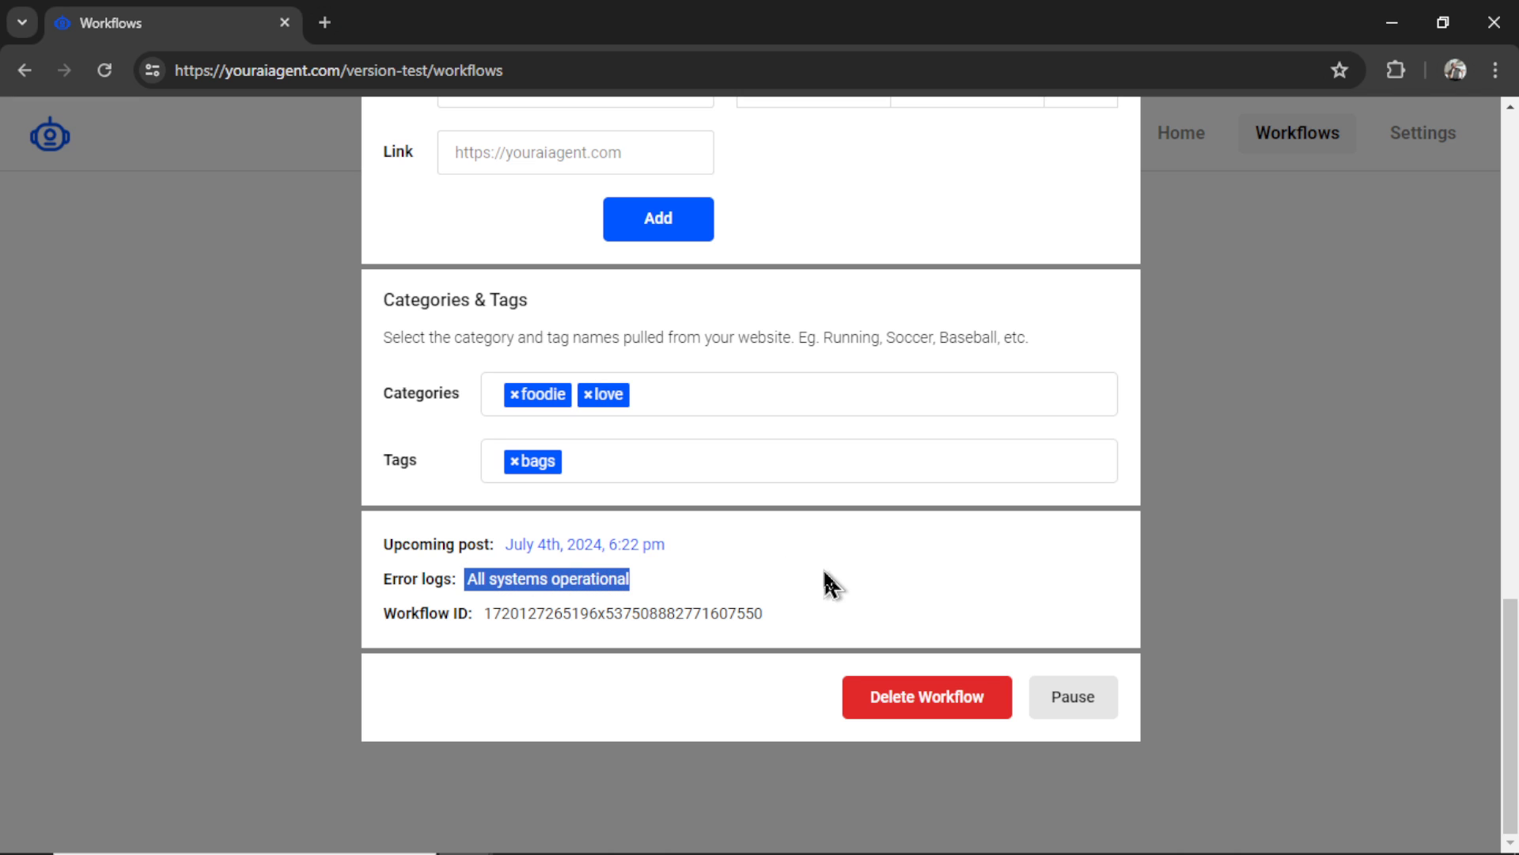
triple_click(727, 612)
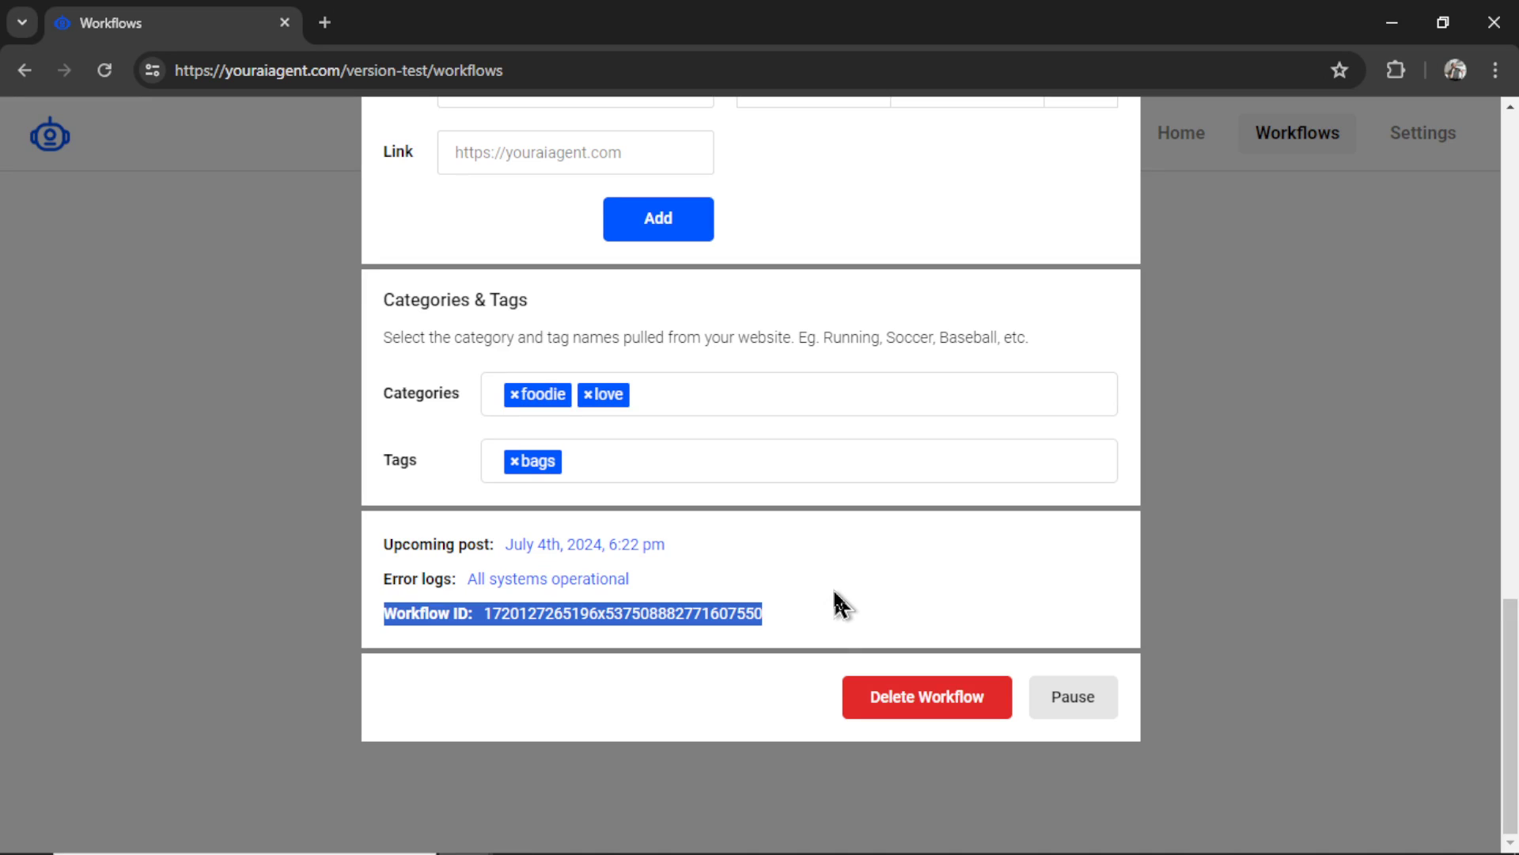
double_click(690, 611)
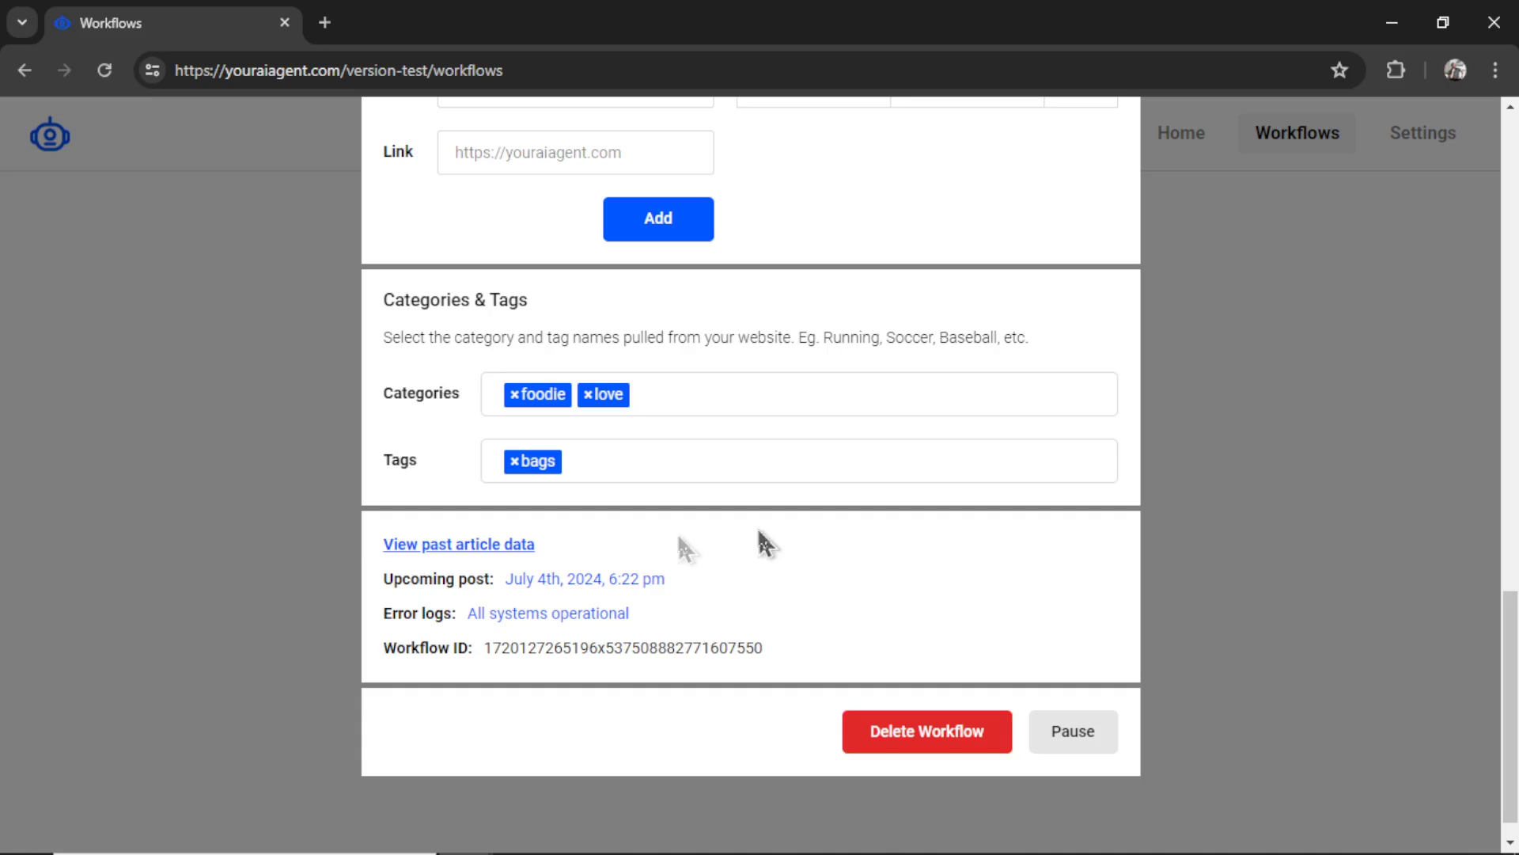
Show the workflow's past article data and open the published 'How to Write eBooks' post
click(501, 546)
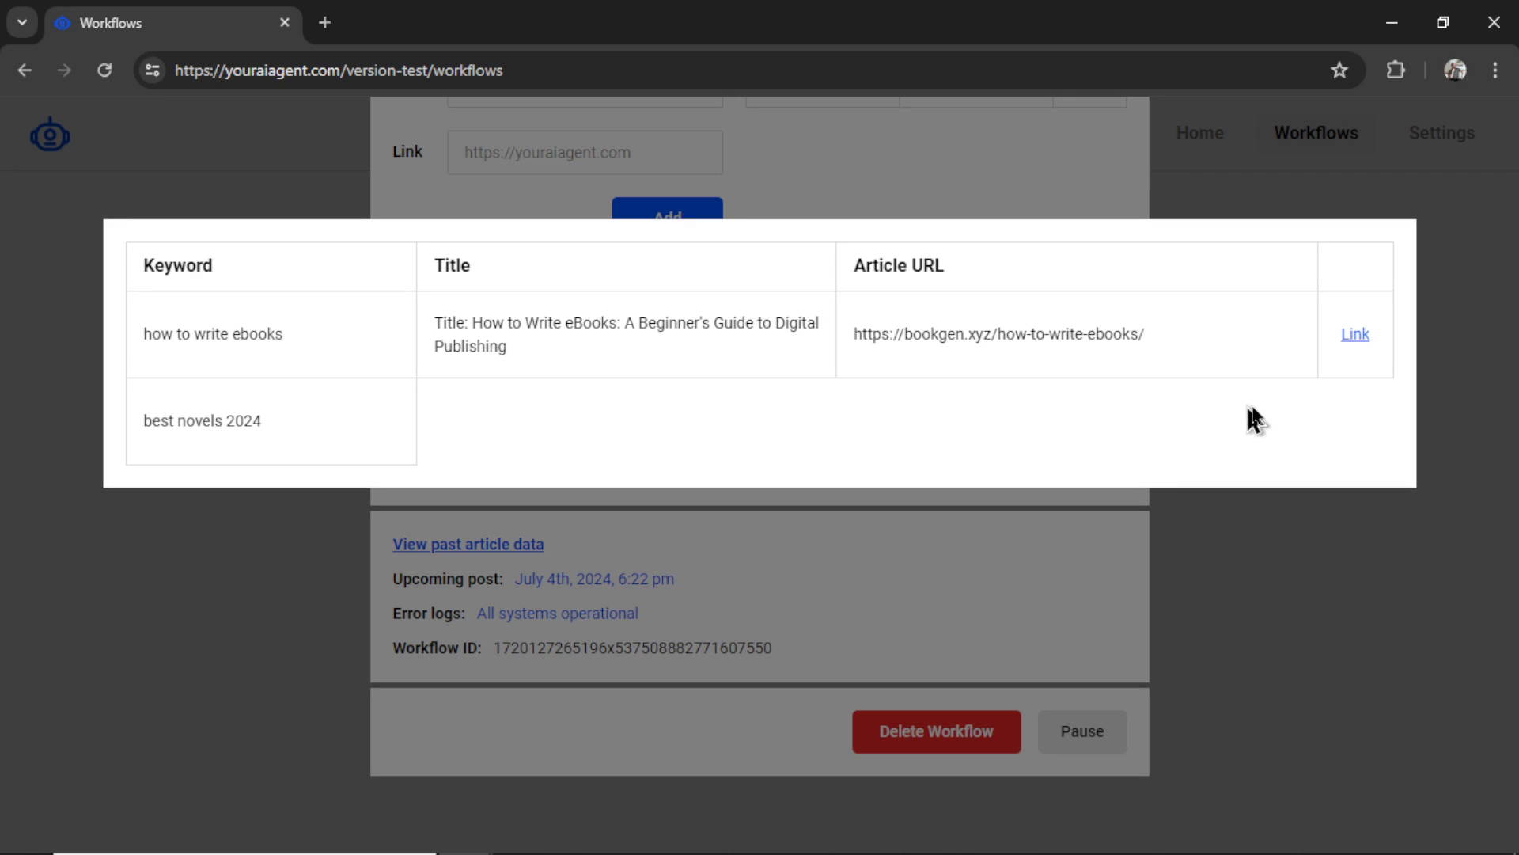
click(1356, 335)
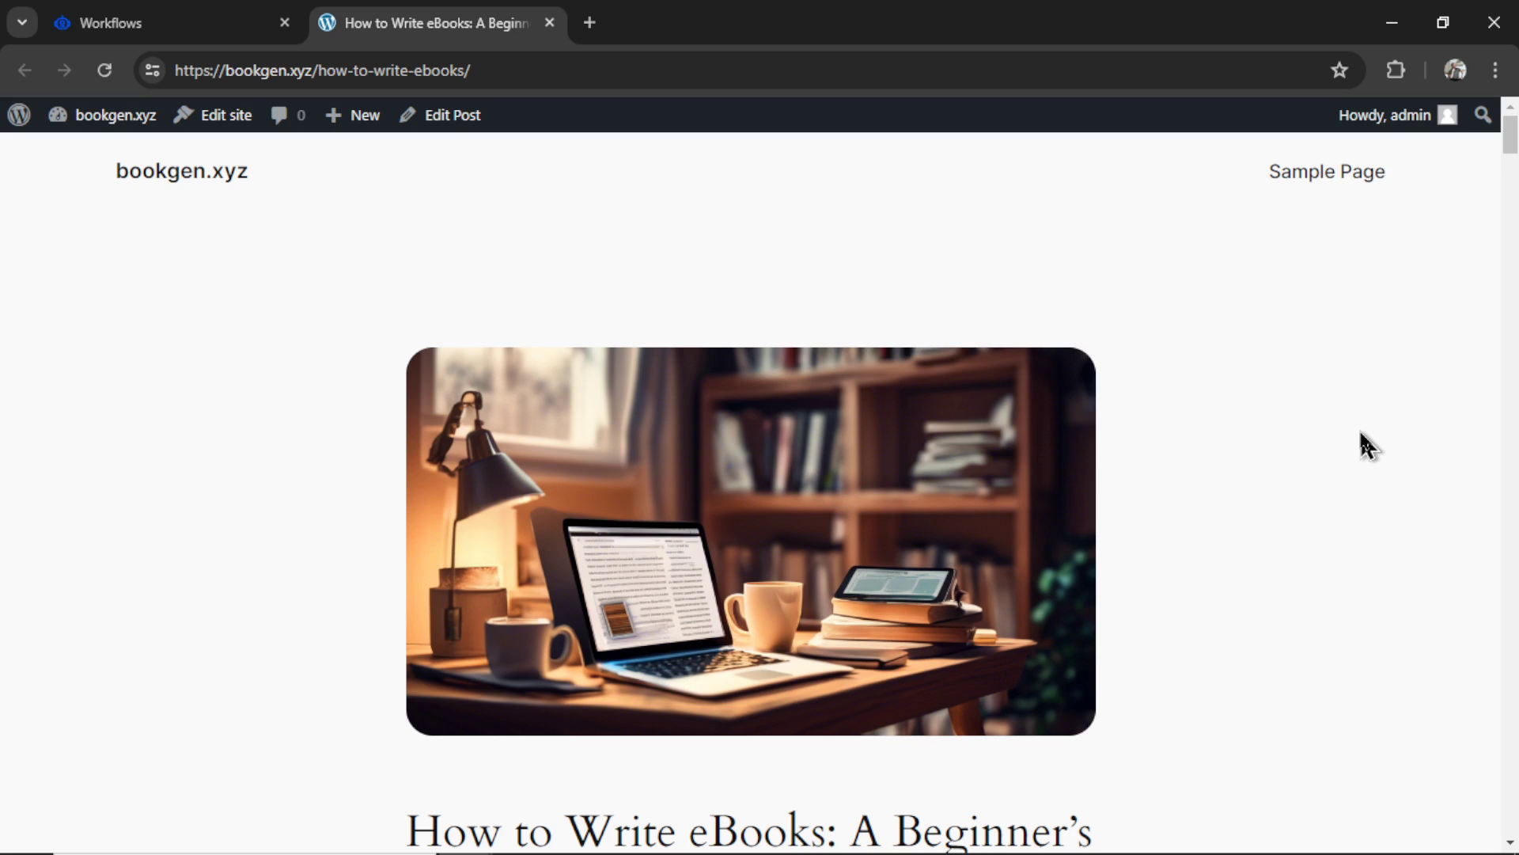
scroll(1381, 431, down, 1)
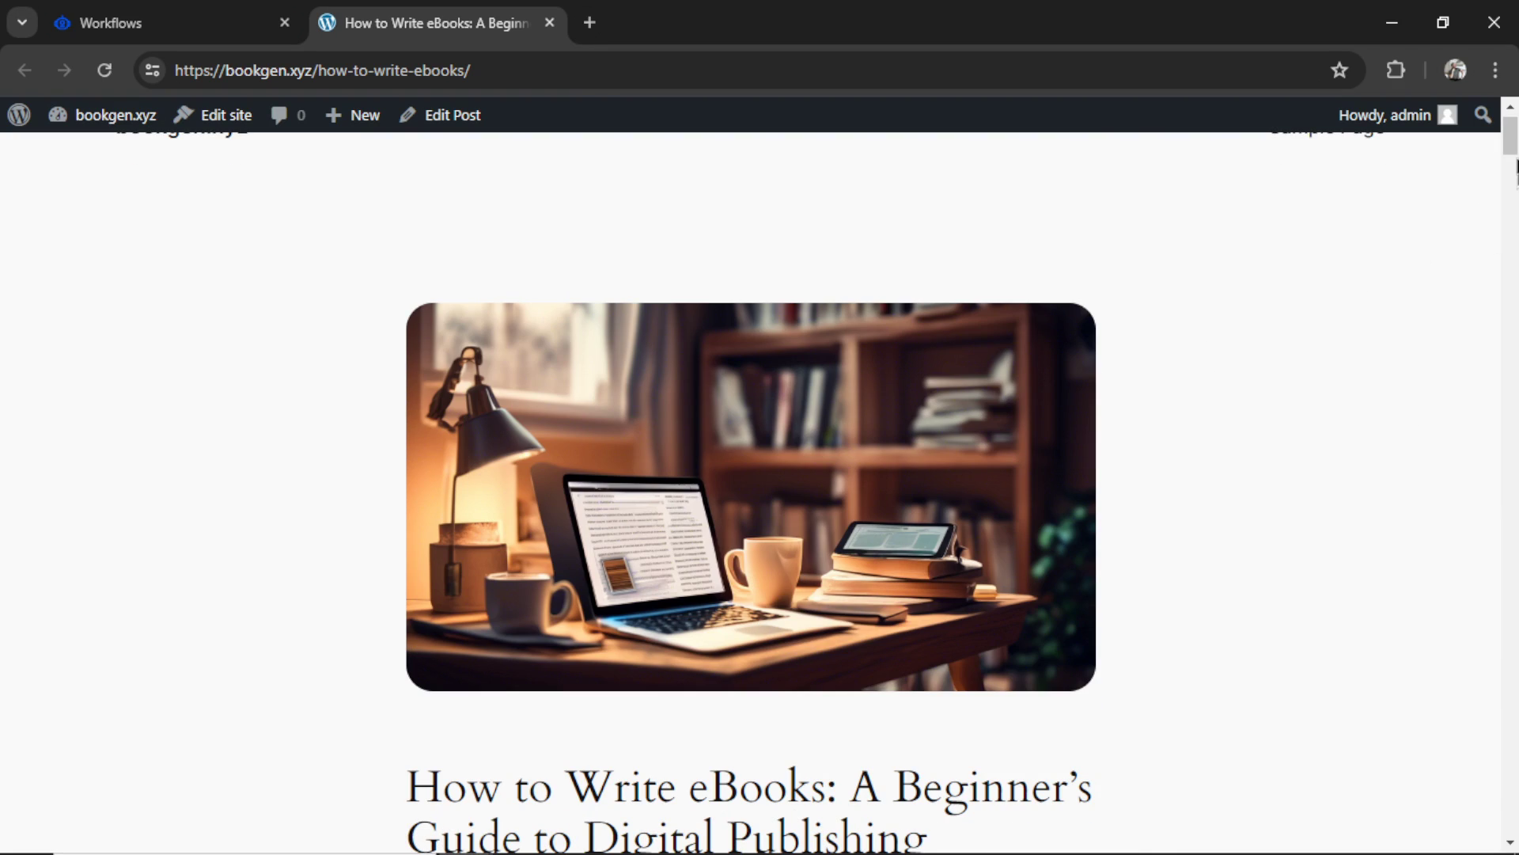
scroll(1044, 523, down, 4)
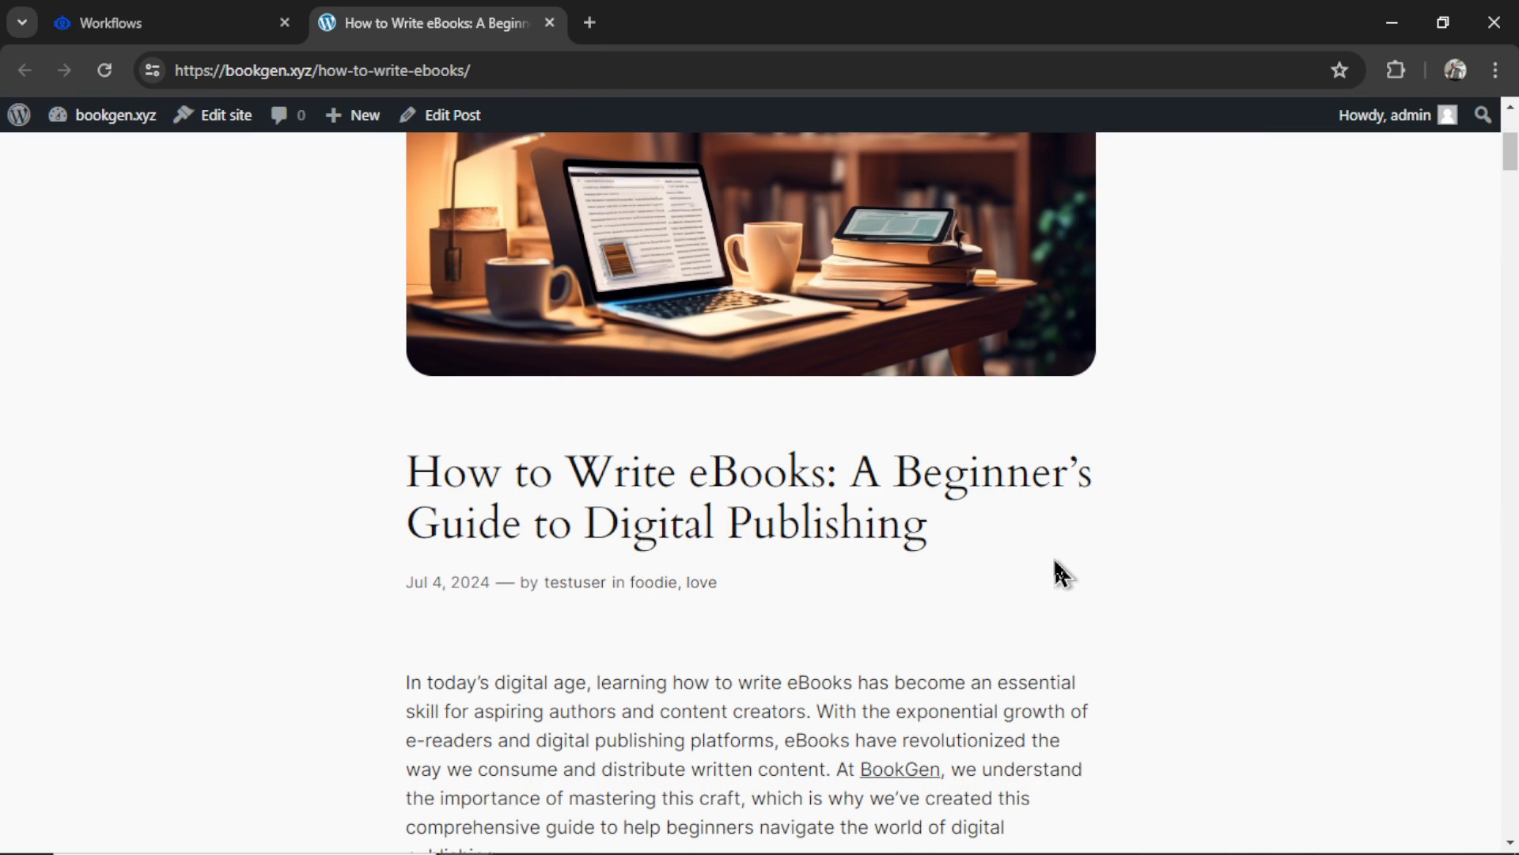
scroll(1061, 572, down, 3)
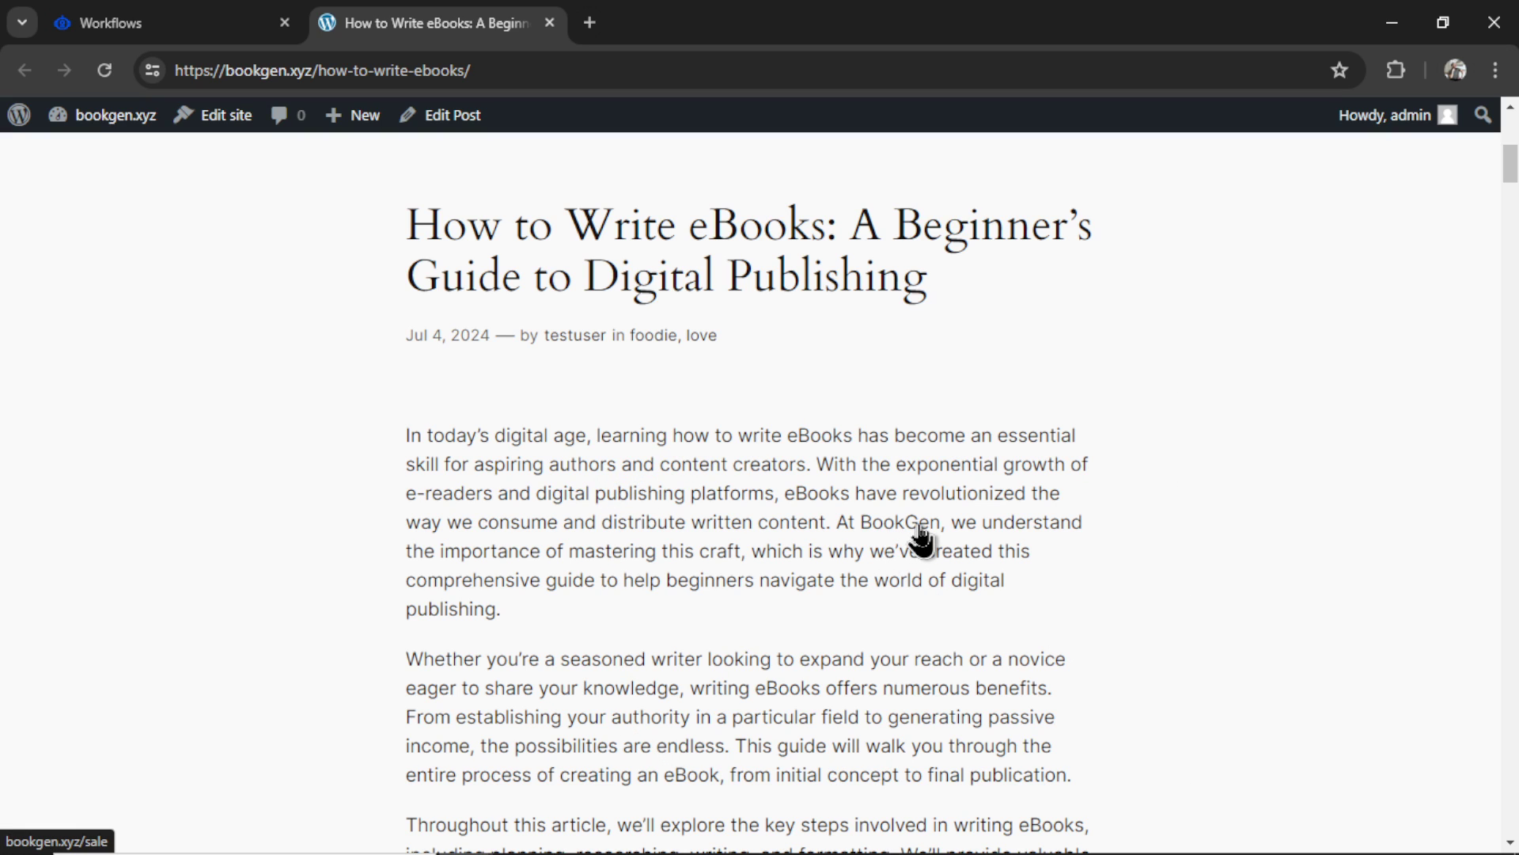
scroll(922, 542, down, 10)
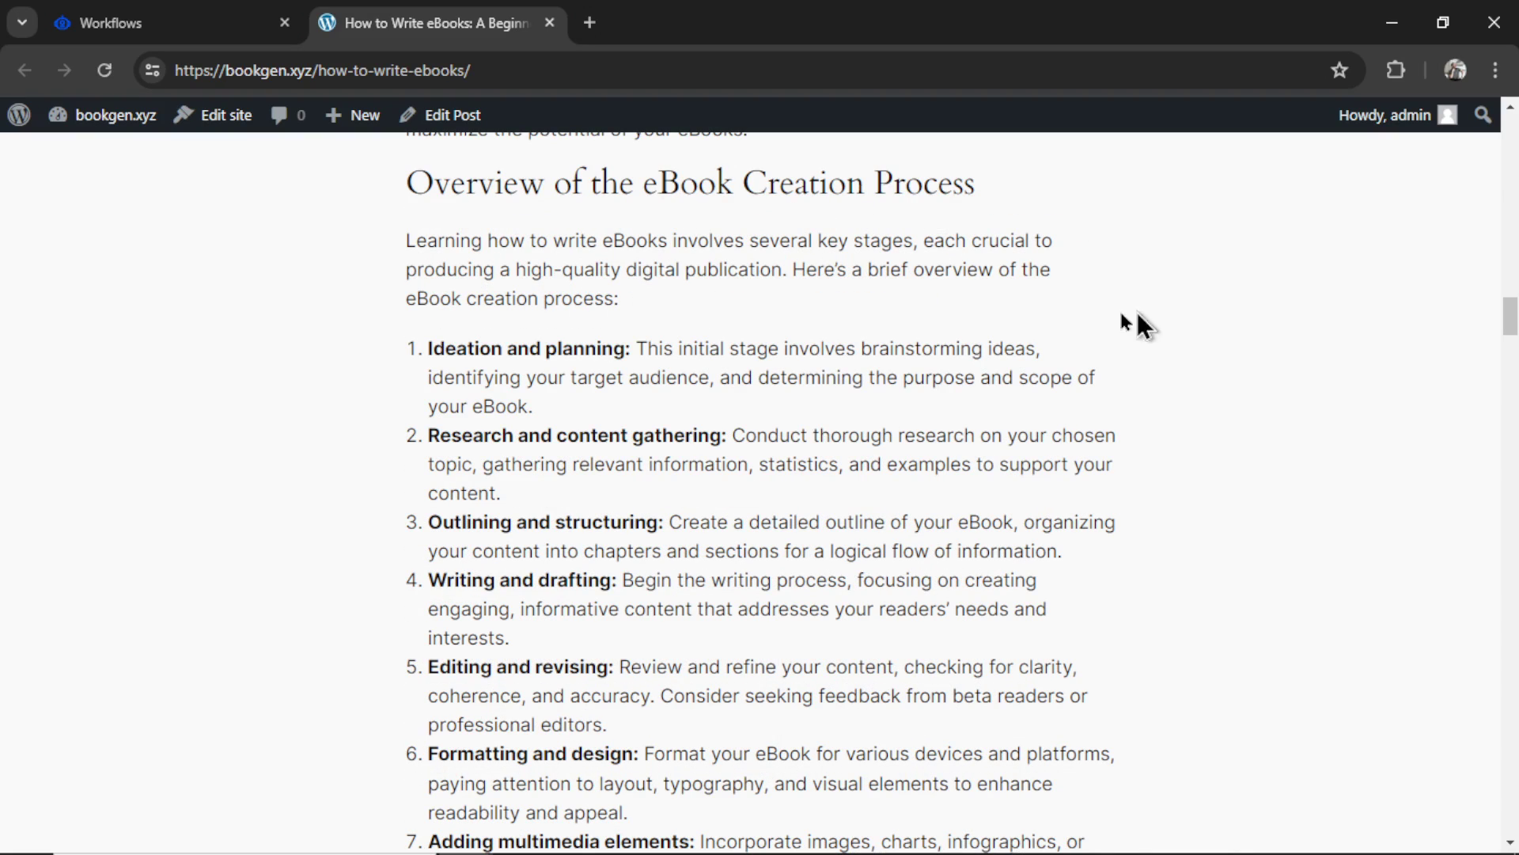